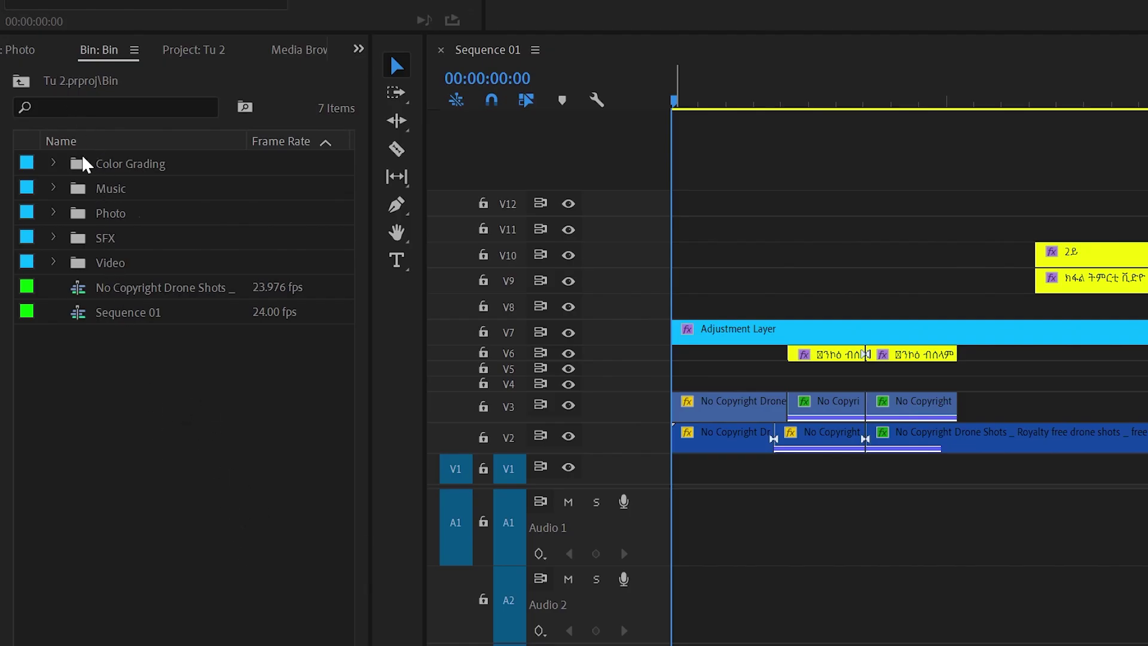
# Step: Check the contents of the Color Grading bin and add a new bin beside the existing ones
pyautogui.click(54, 164)
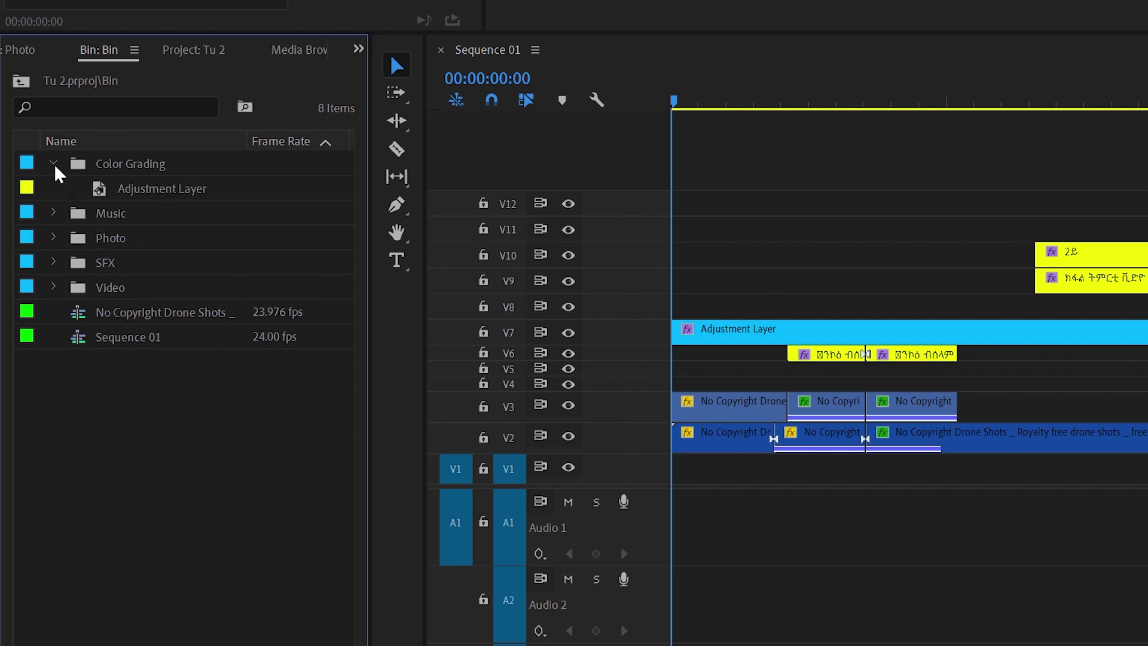
pyautogui.click(54, 163)
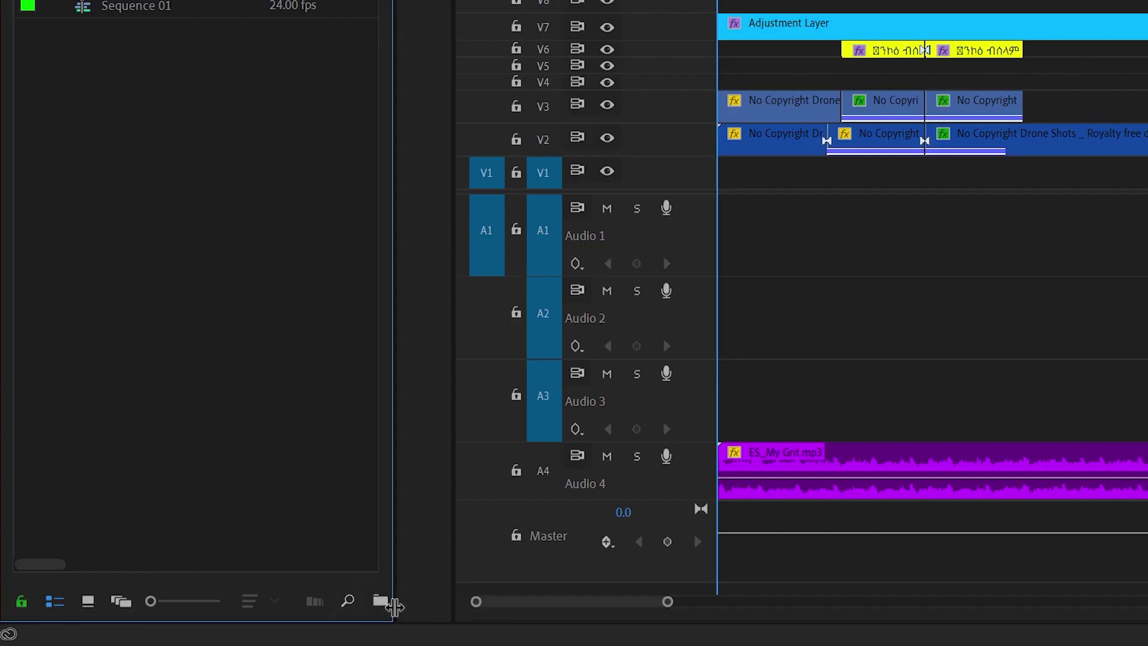
pyautogui.click(381, 601)
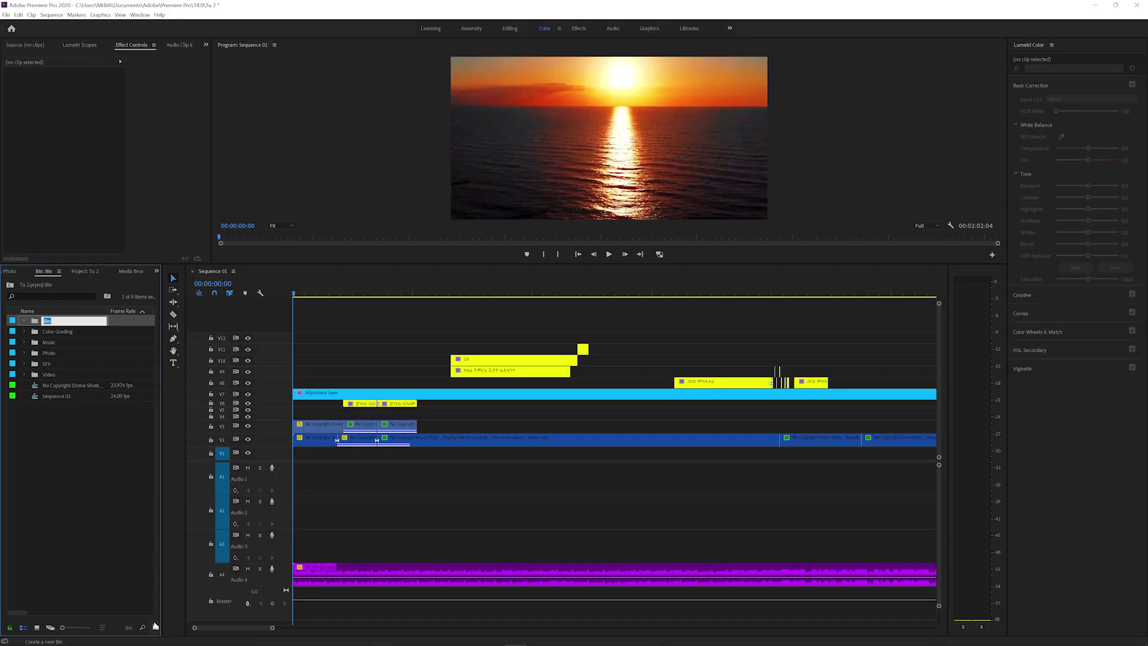
pyautogui.write('v')
pyautogui.click(86, 465)
pyautogui.click(49, 323)
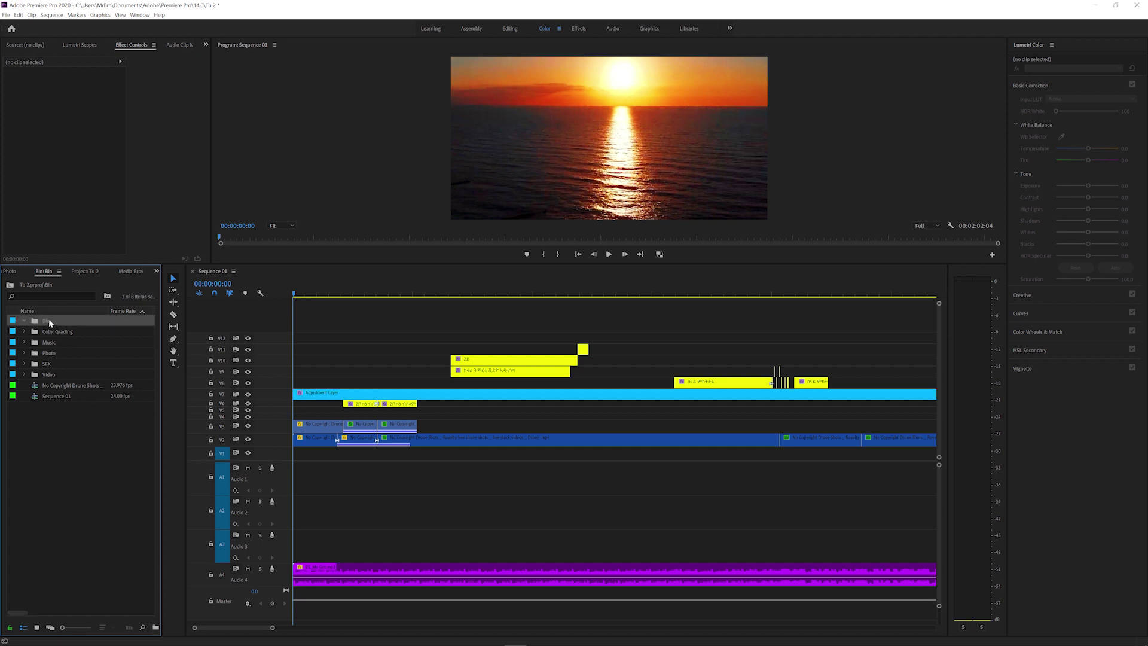
# Step: Compare the bin contents in icon, list and freeform views
pyautogui.click(50, 629)
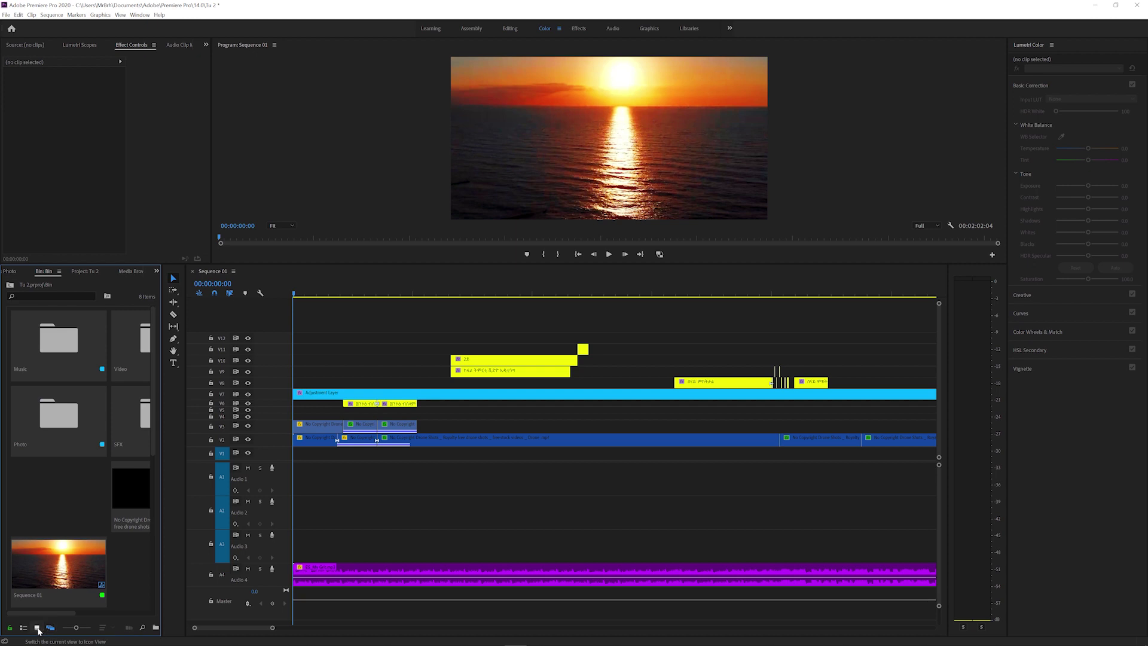
pyautogui.click(37, 628)
pyautogui.click(23, 628)
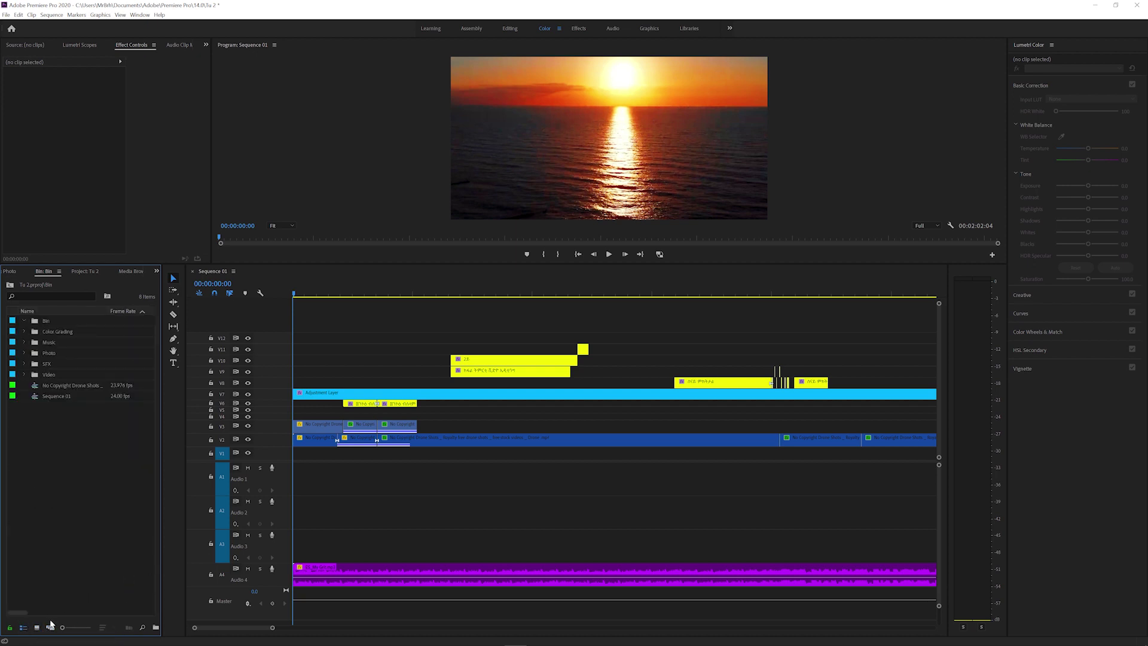
pyautogui.click(51, 628)
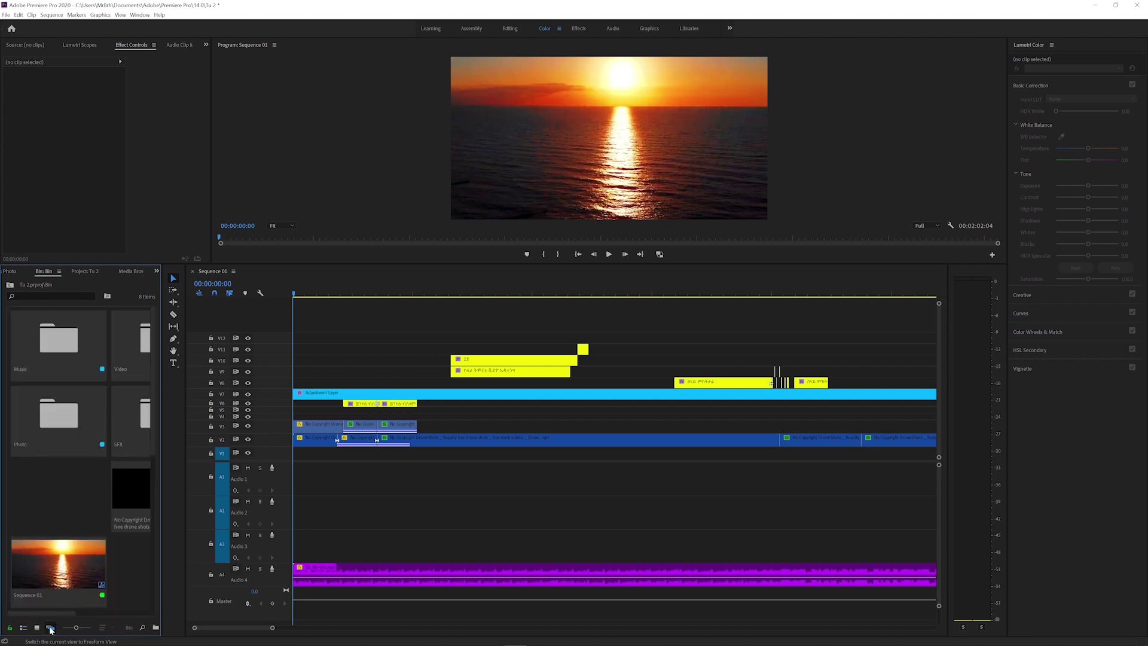
pyautogui.click(6, 14)
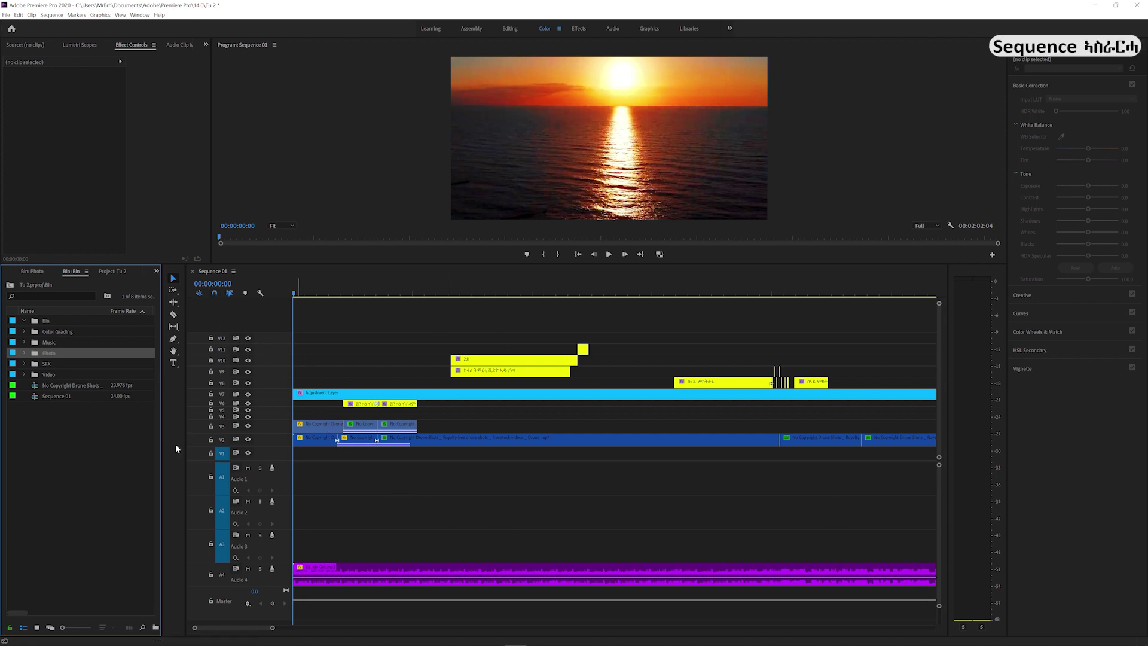
pyautogui.rightClick(64, 432)
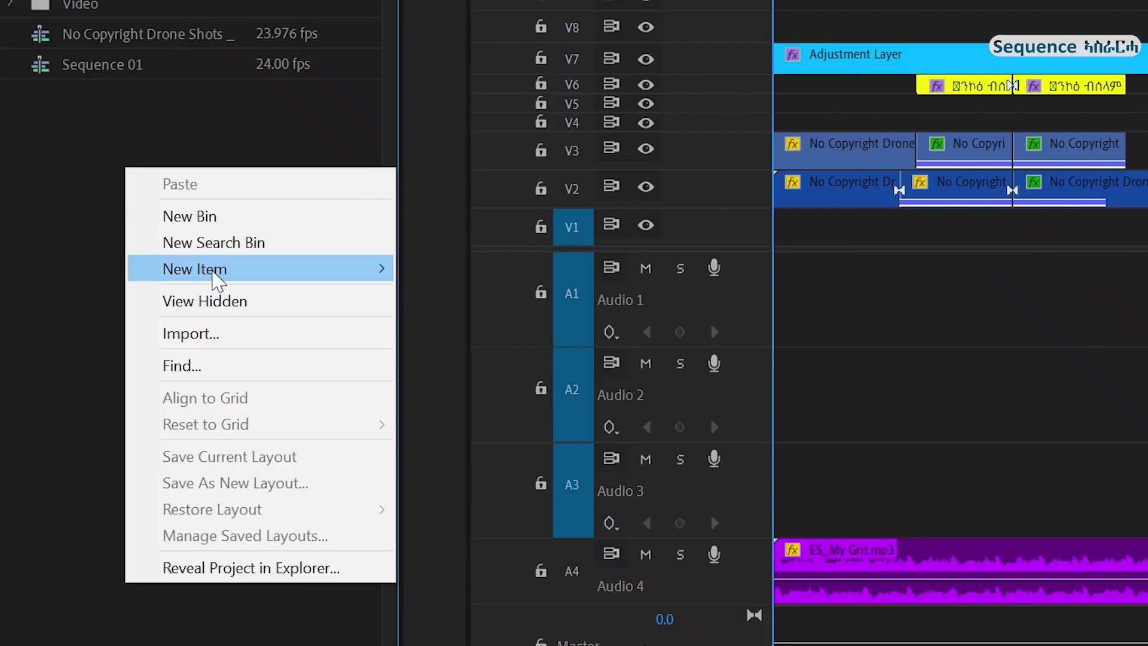
pyautogui.moveTo(213, 273)
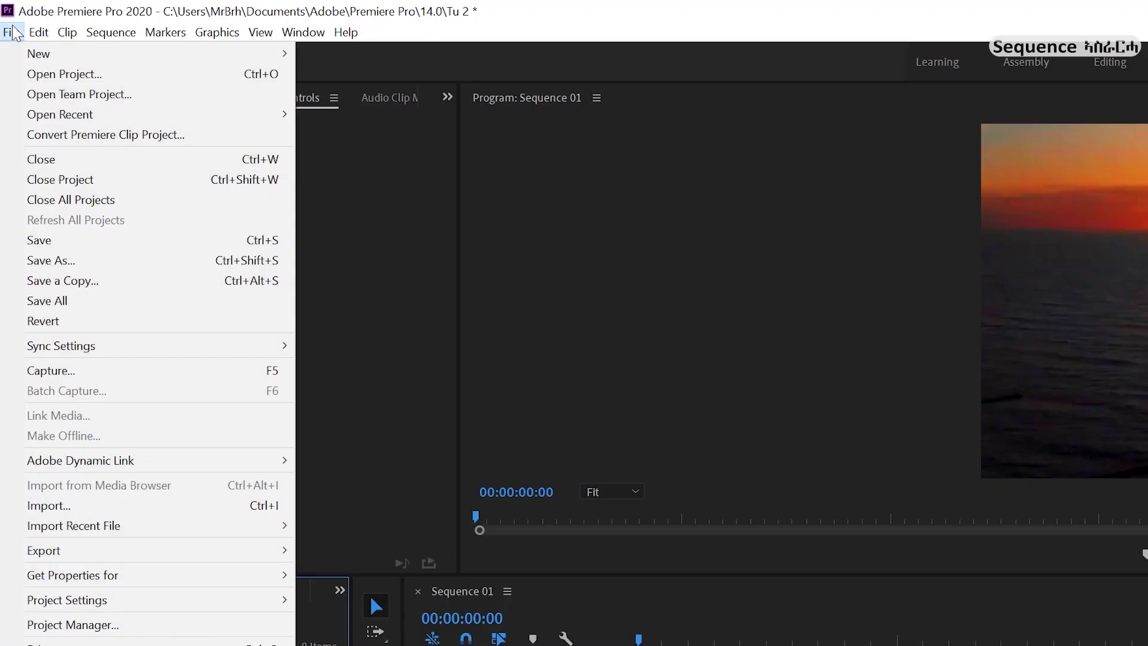
pyautogui.moveTo(37, 53)
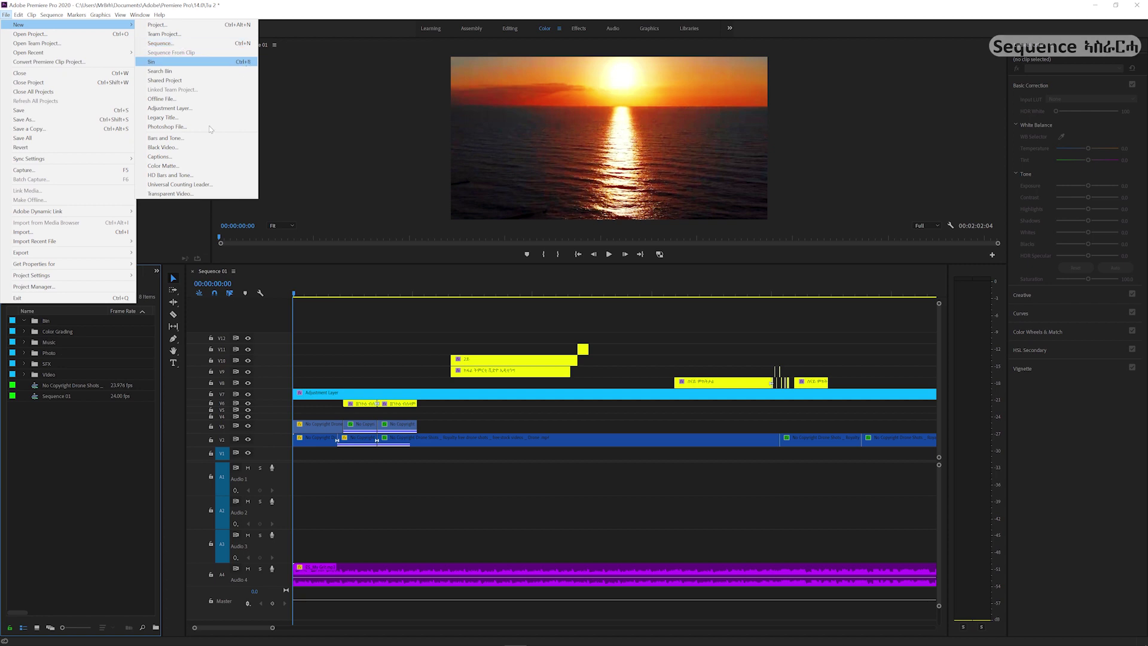
pyautogui.click(119, 507)
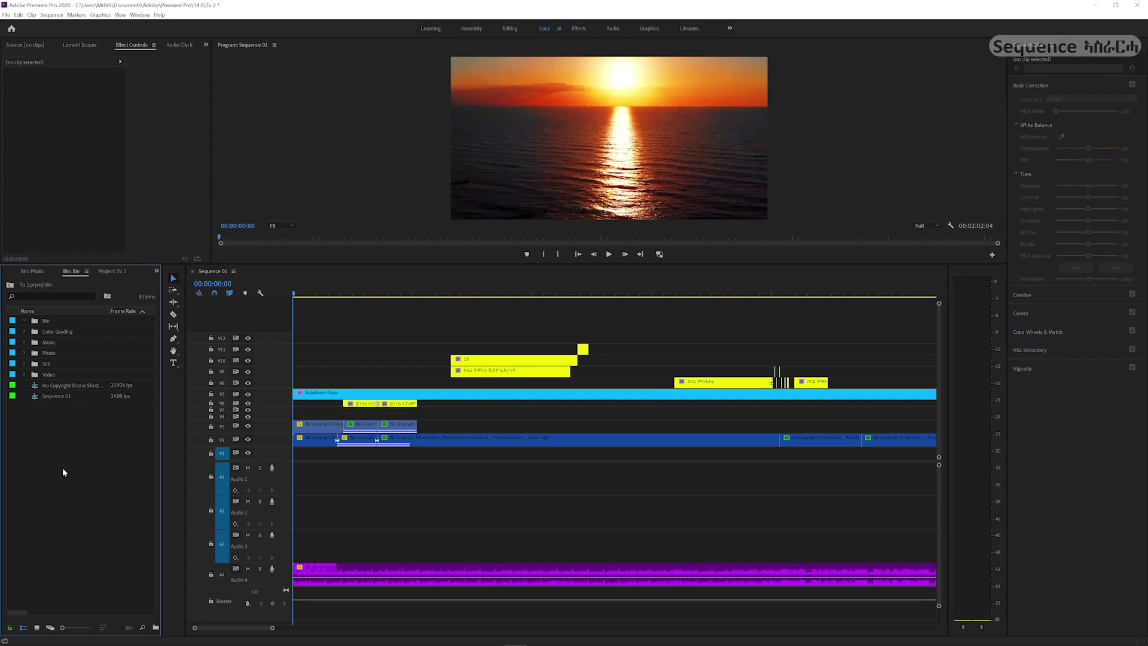
# Step: Start a new sequence and set its editing mode to Custom
pyautogui.hotkey('ctrl', 'n')
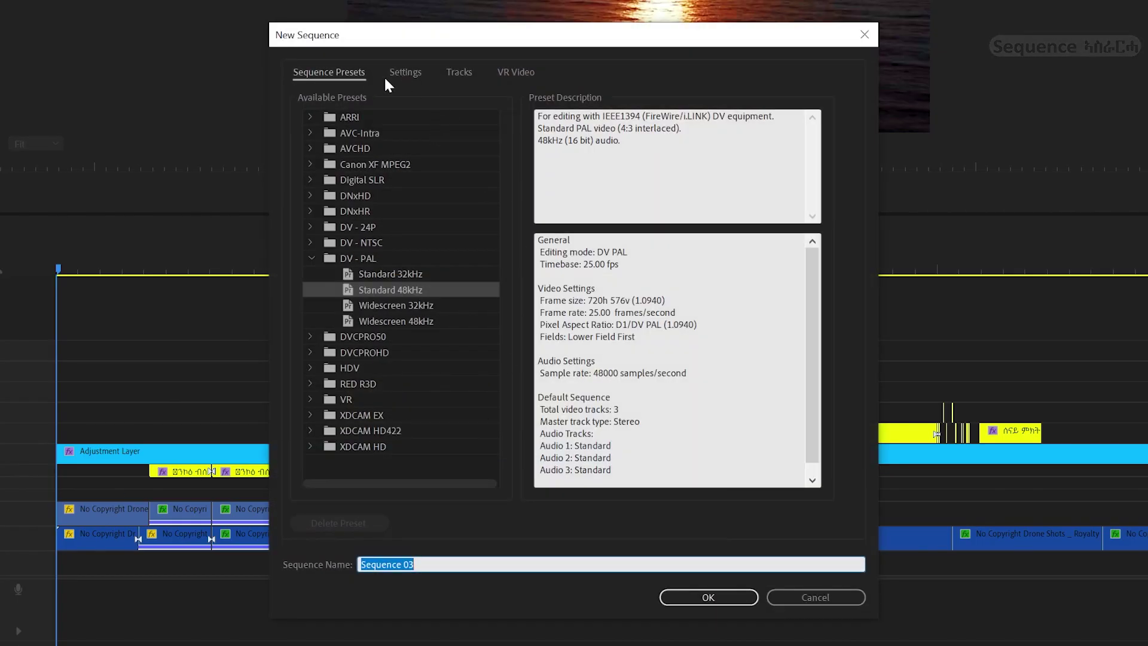
pyautogui.click(405, 72)
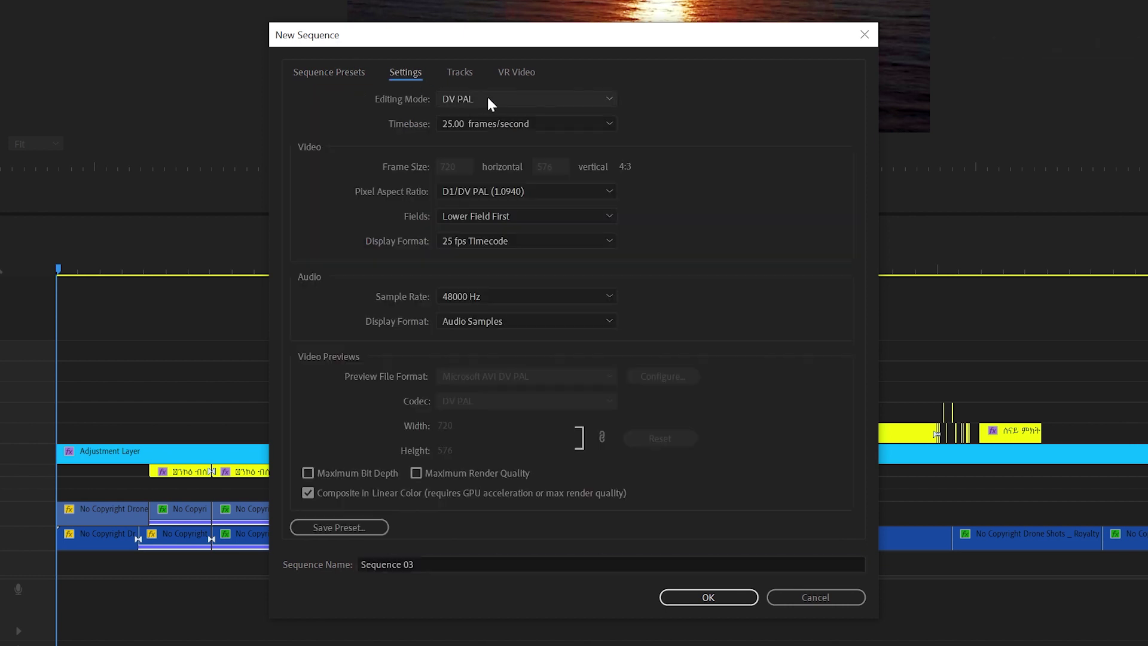
pyautogui.click(472, 98)
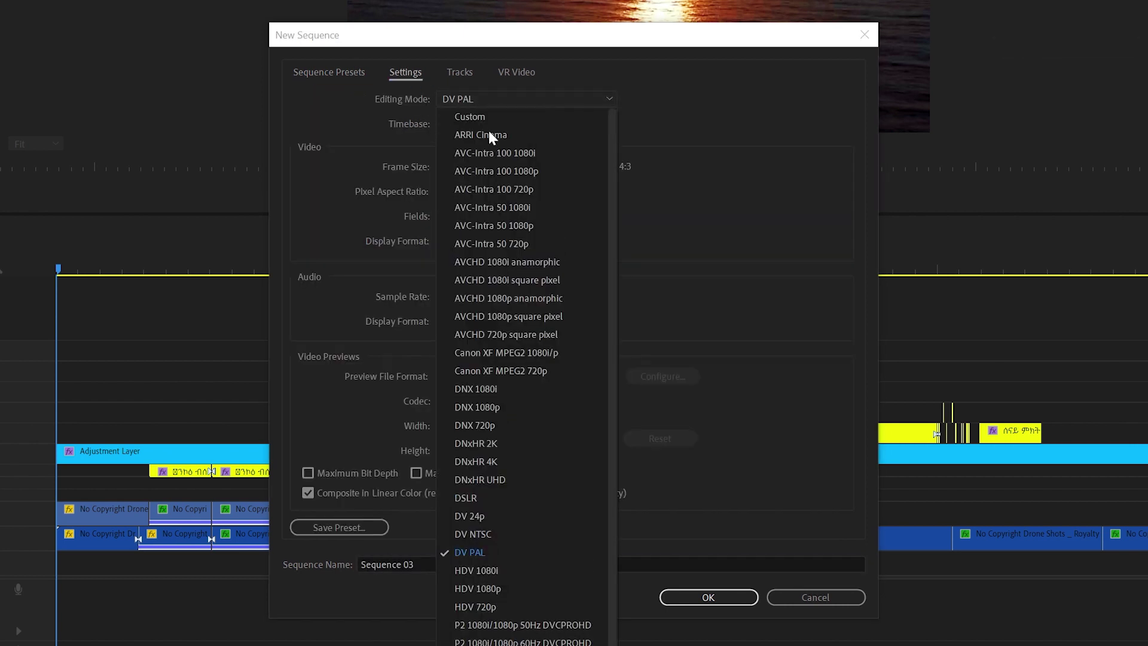
pyautogui.click(473, 116)
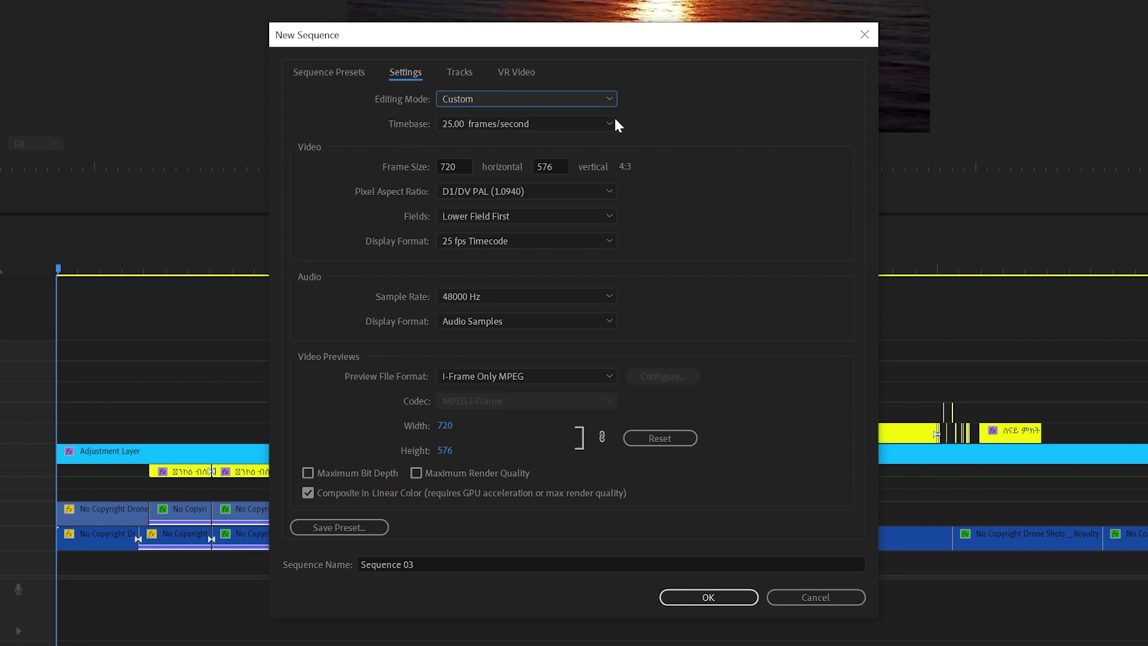
# Step: Set the new sequence's frame size to 1920 horizontal by 1080 vertical
pyautogui.click(449, 166)
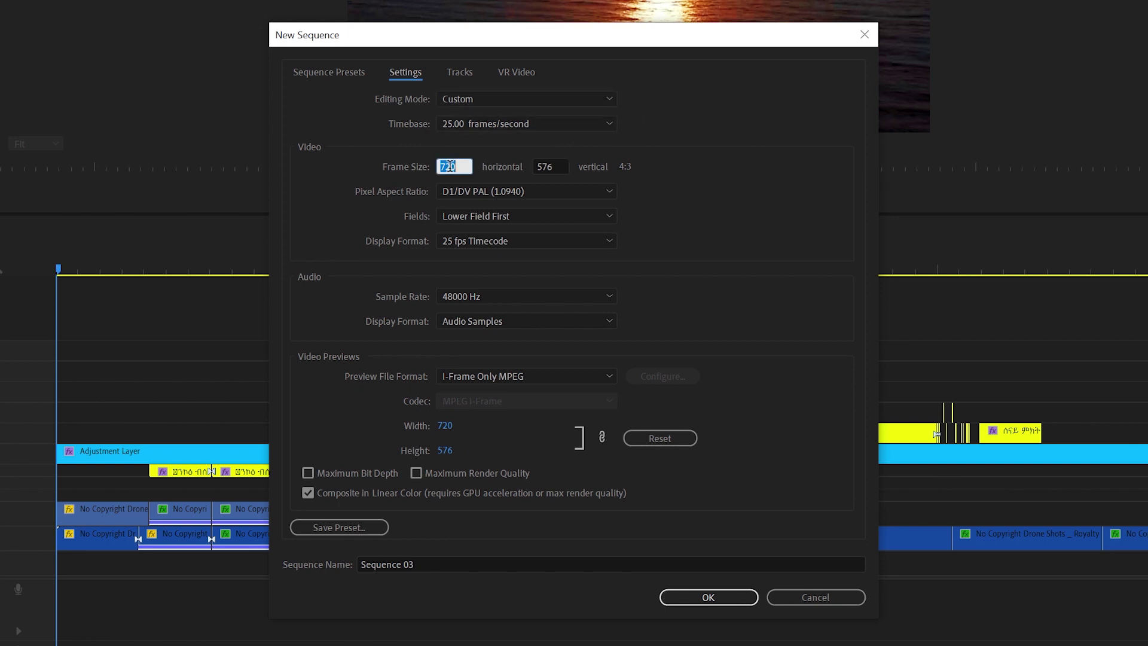
pyautogui.write('192080')
pyautogui.doubleClick(450, 166)
pyautogui.write('1920')
pyautogui.click(542, 166)
pyautogui.write('56')
pyautogui.doubleClick(542, 166)
pyautogui.write('1080')
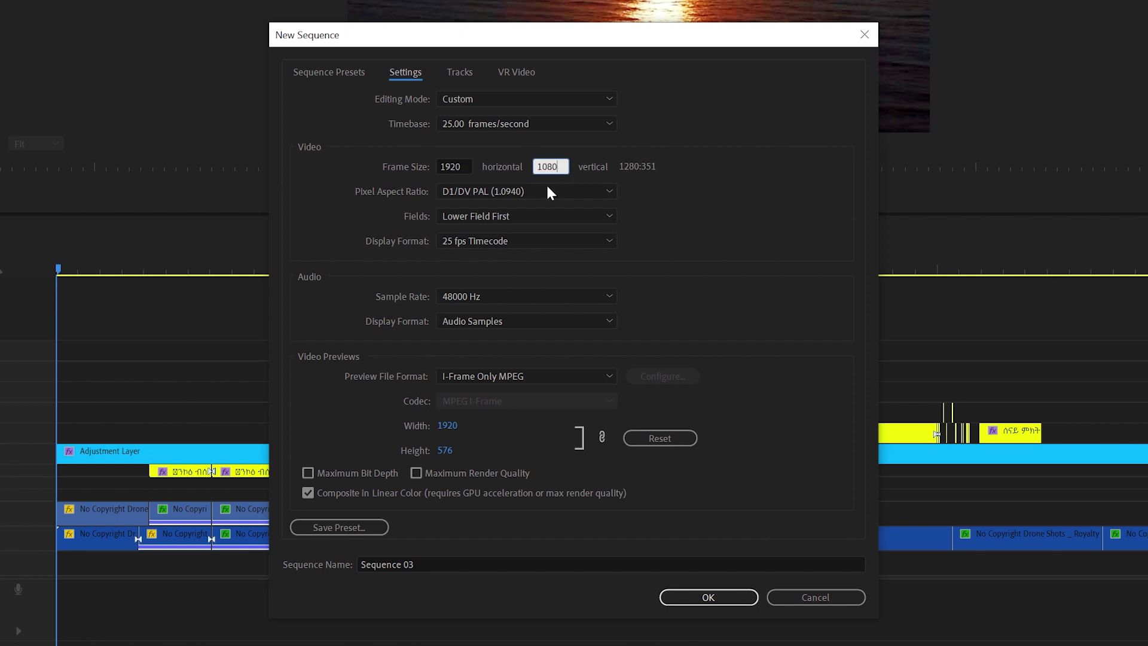
# Step: Set the pixel aspect ratio to Square Pixels (1.0) and fields to No Fields (Progressive Scan), and discard the new sequence
pyautogui.click(566, 188)
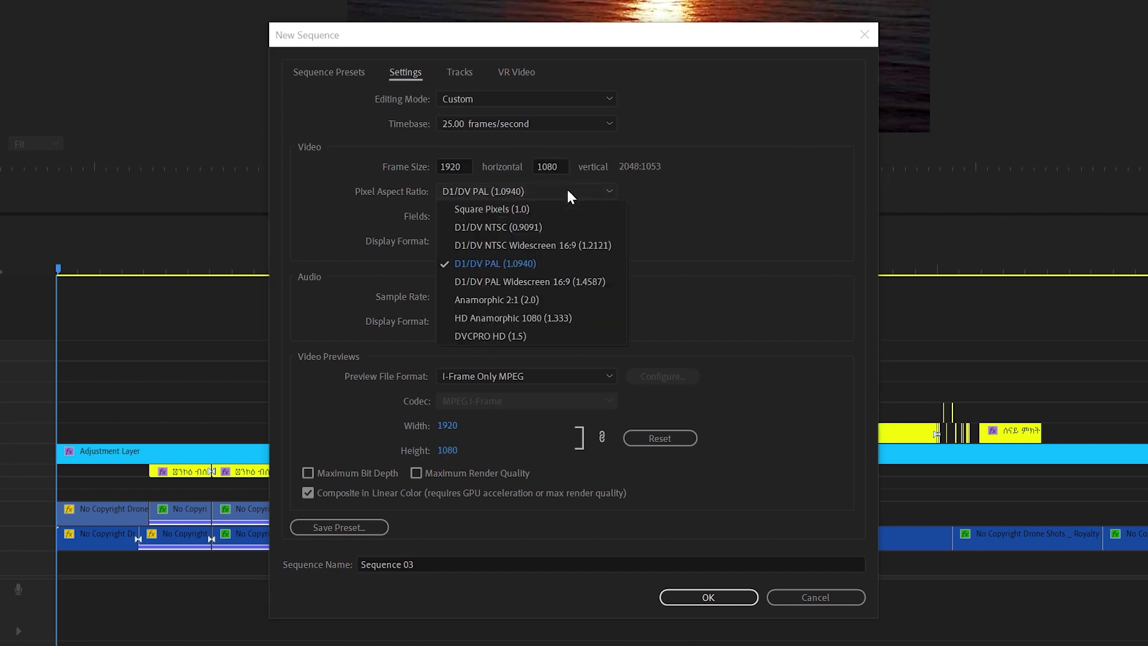
pyautogui.click(532, 209)
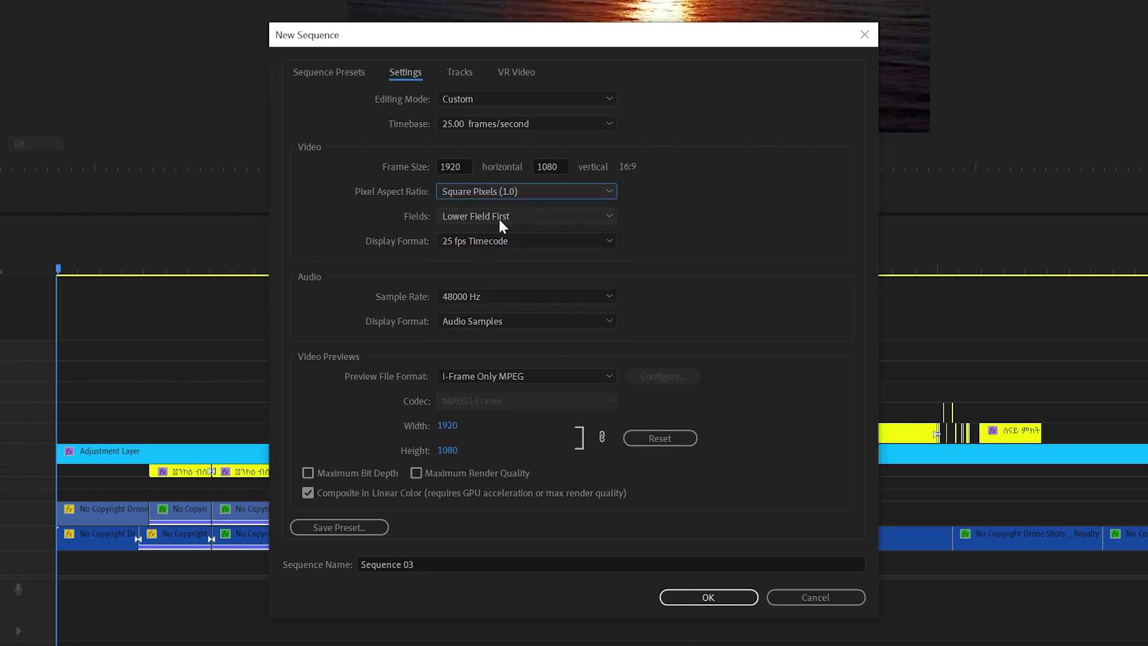
pyautogui.click(500, 220)
pyautogui.click(530, 235)
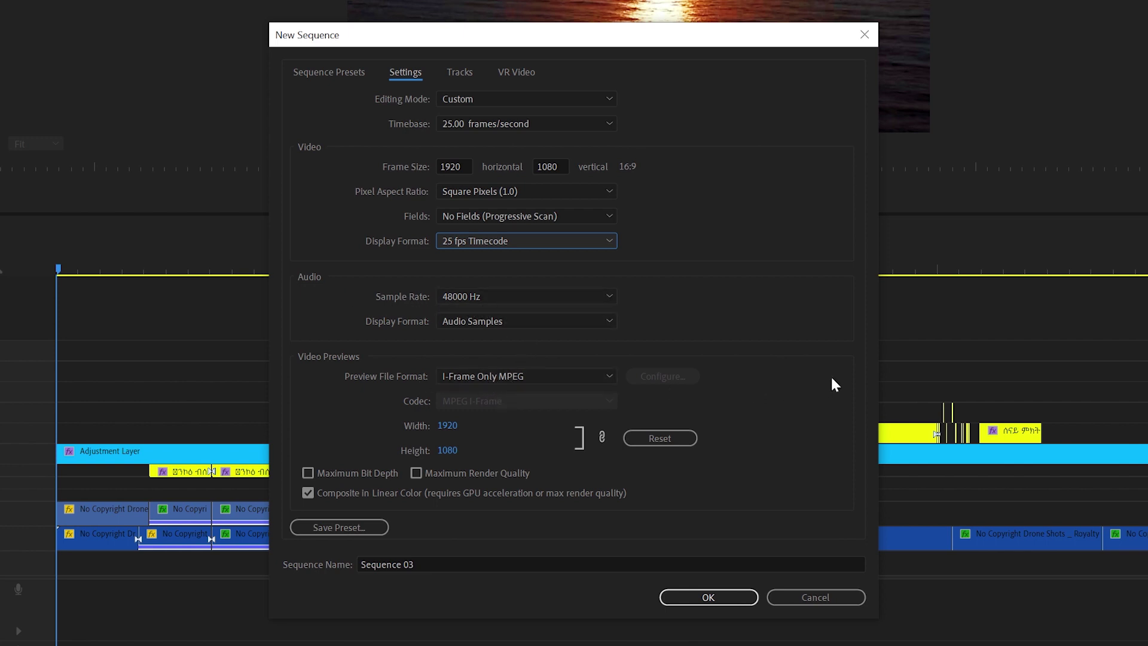
pyautogui.click(519, 370)
pyautogui.click(473, 576)
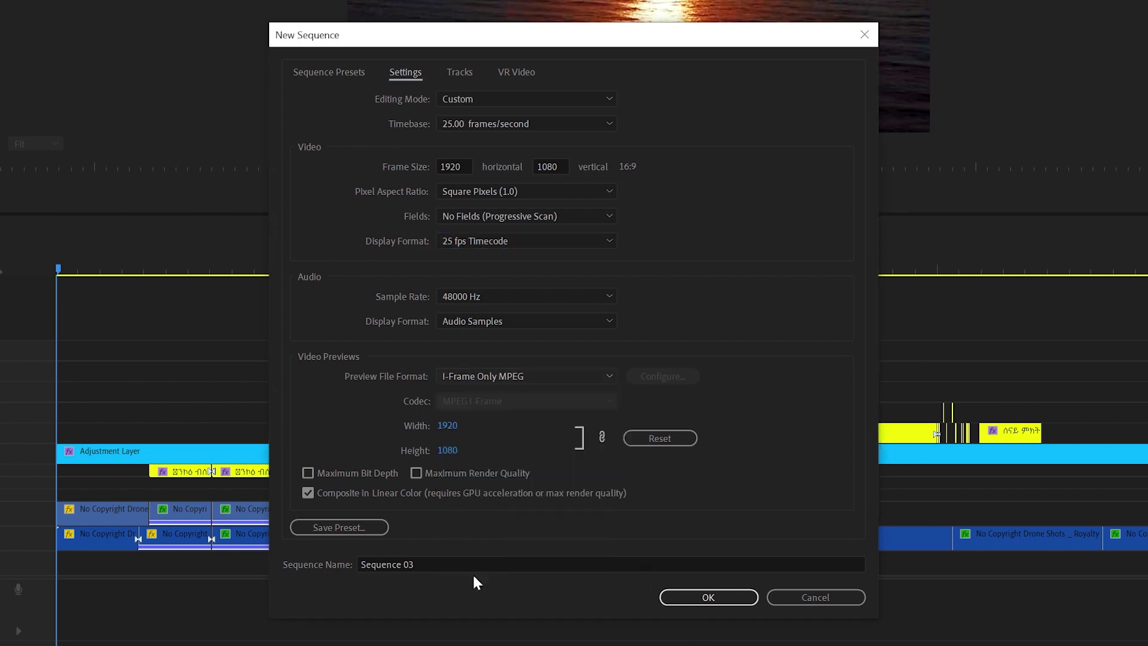
pyautogui.click(801, 596)
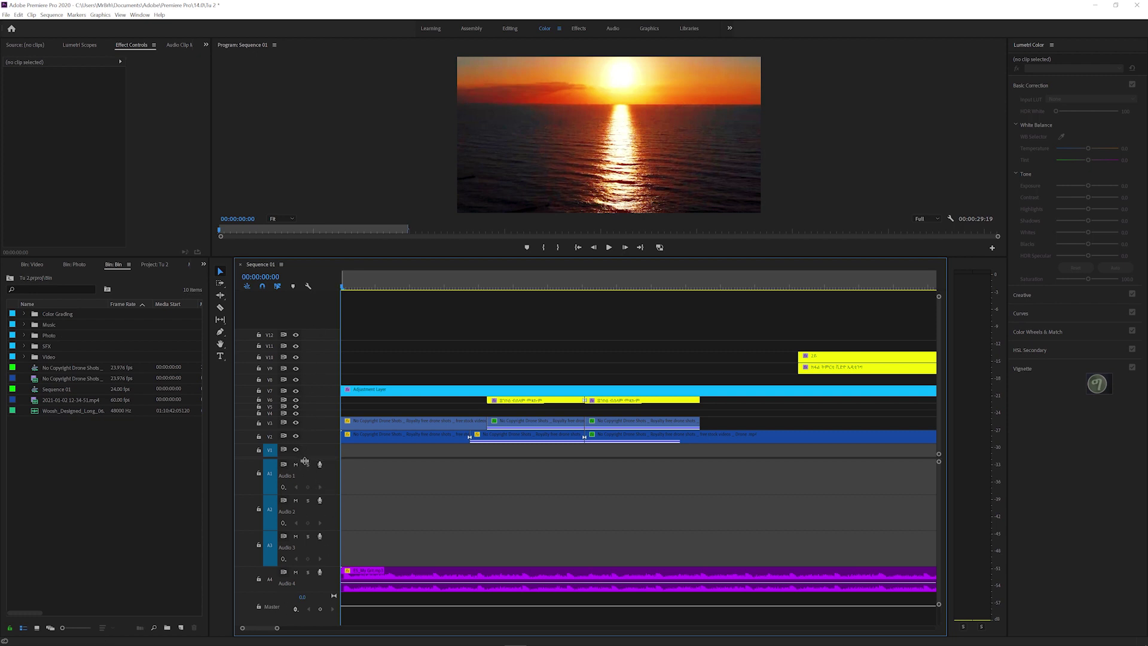
# Step: Give the video tracks more room in the timeline above the audio tracks and increase their height
pyautogui.moveTo(302, 458); pyautogui.dragTo(338, 493)
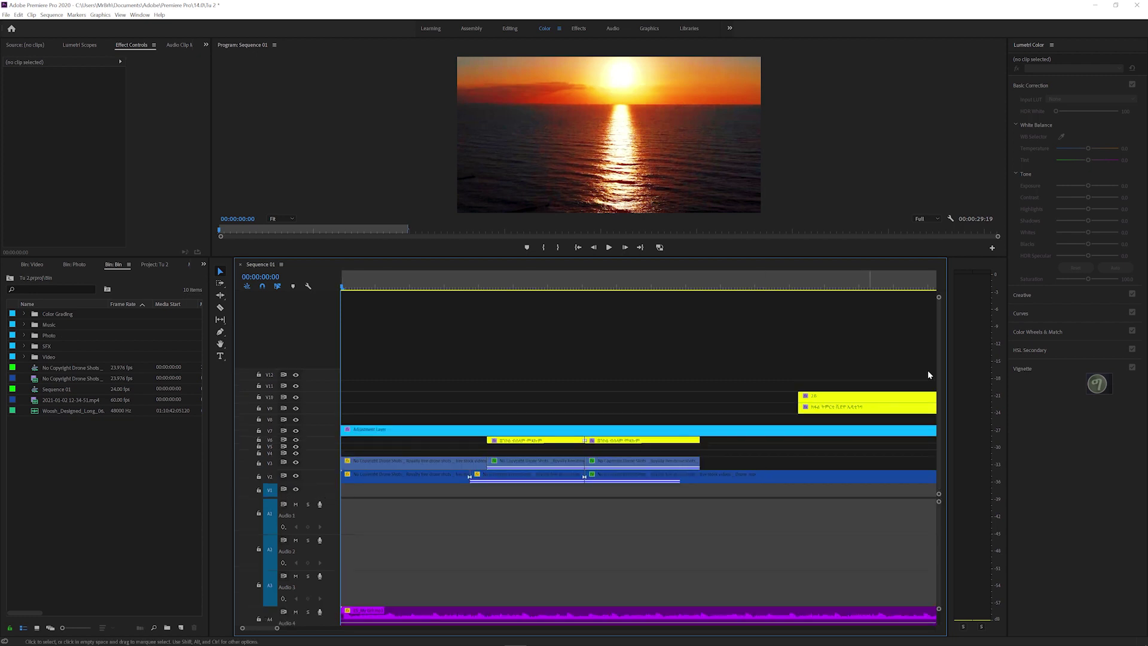
pyautogui.moveTo(938, 297); pyautogui.dragTo(942, 298)
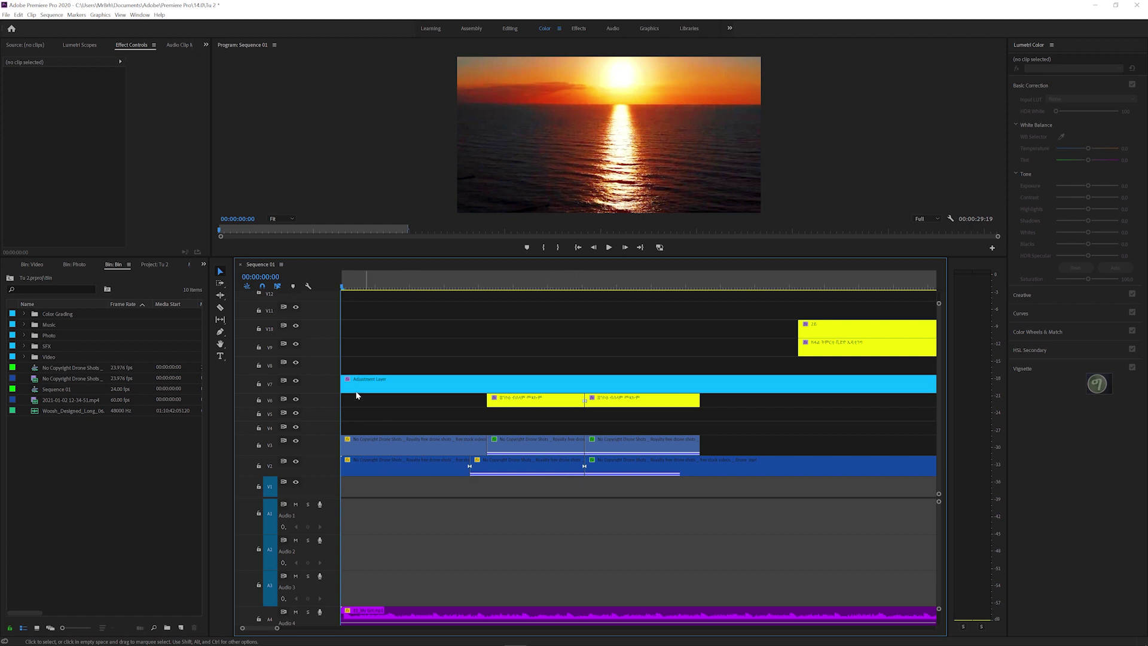
# Step: Select the adjustment layer on V7 and switch its track's visibility off and back on to compare the picture
pyautogui.click(373, 384)
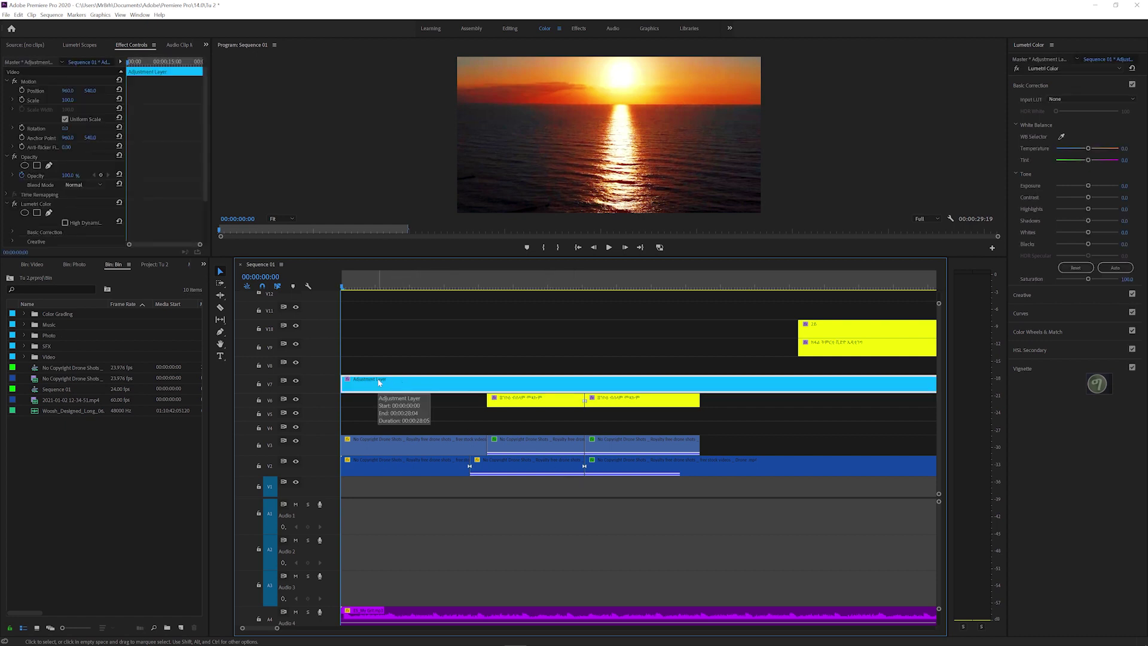
pyautogui.click(296, 381)
pyautogui.click(295, 381)
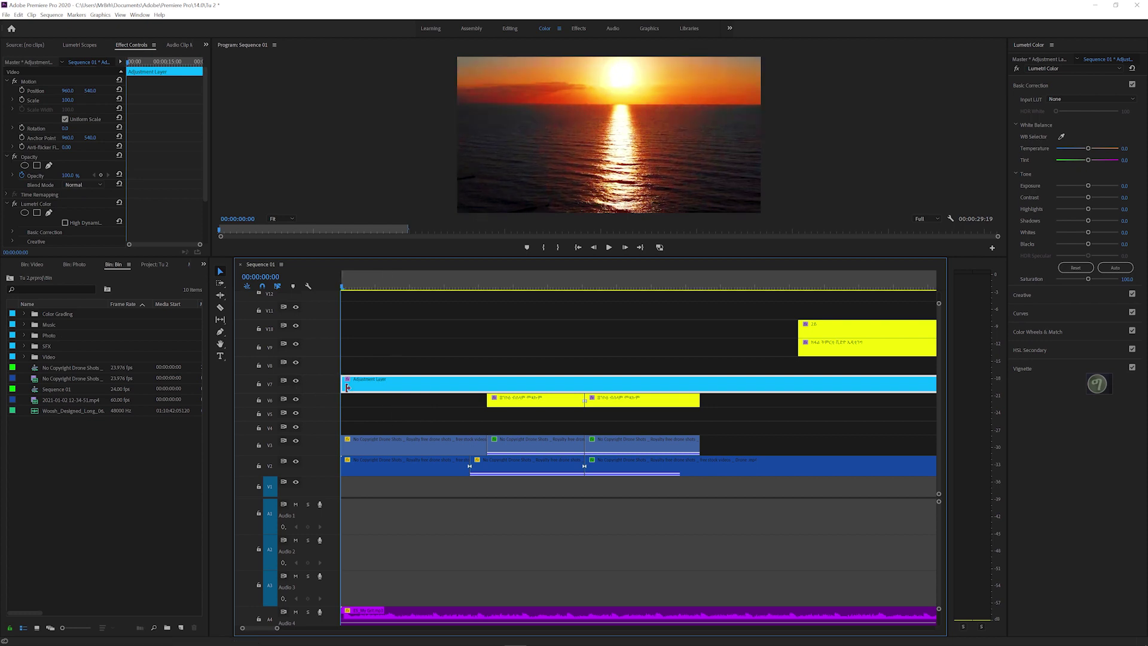
# Step: Select the first drone clip on V3 and scrub the playhead to 00:00:01:11
pyautogui.click(379, 438)
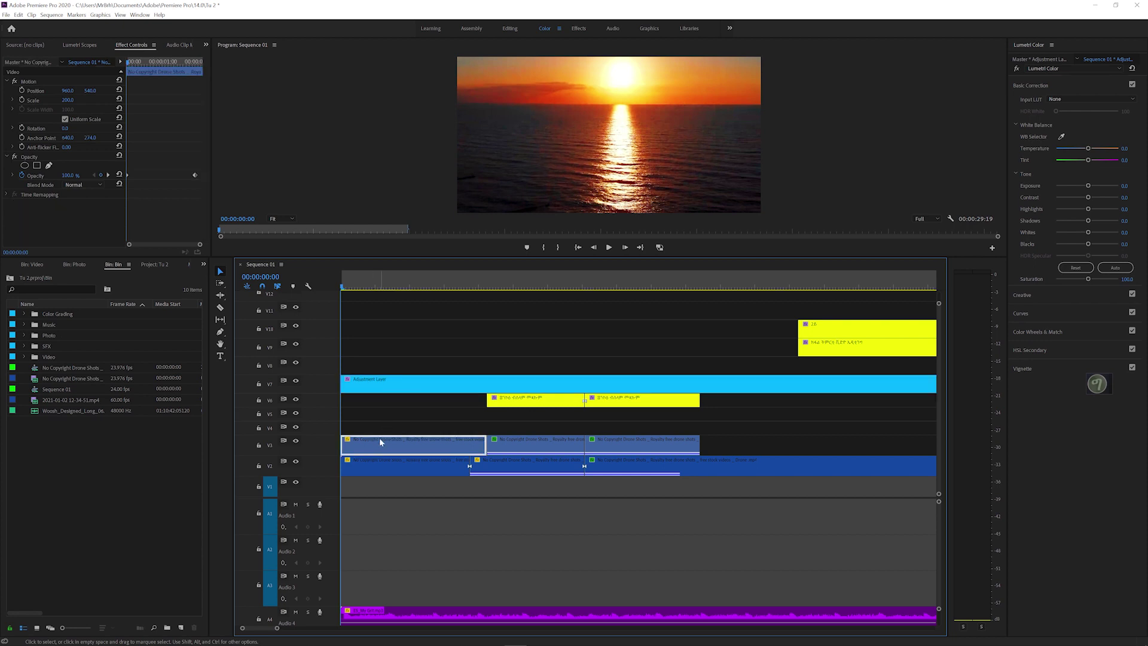
pyautogui.click(345, 287)
pyautogui.moveTo(352, 288); pyautogui.dragTo(442, 296)
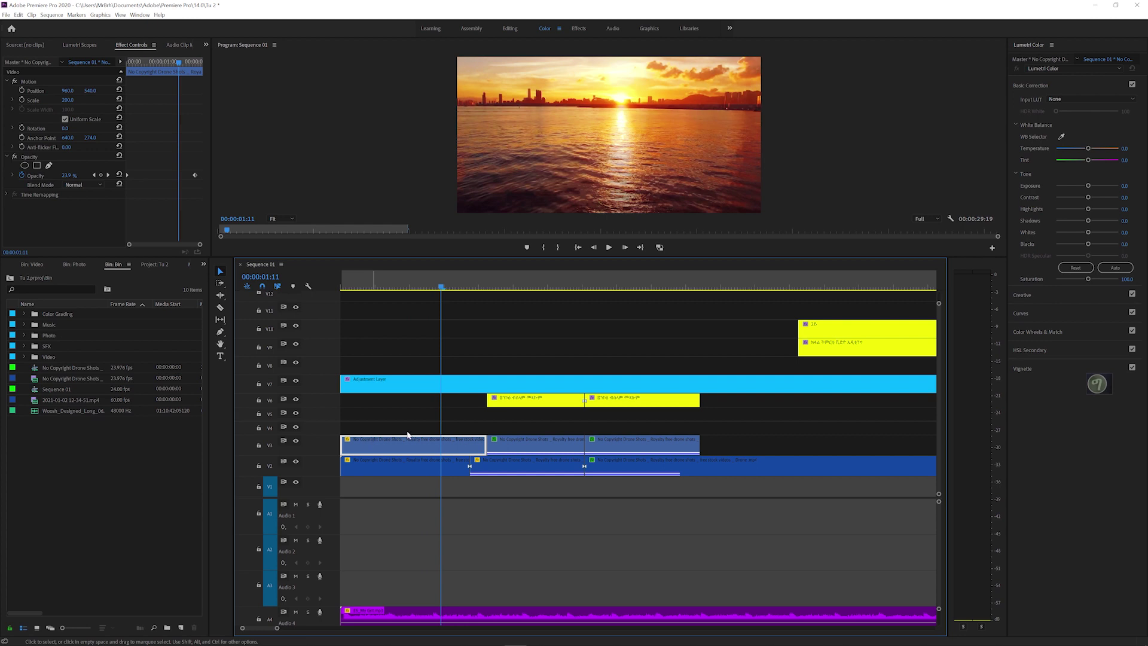
pyautogui.click(80, 367)
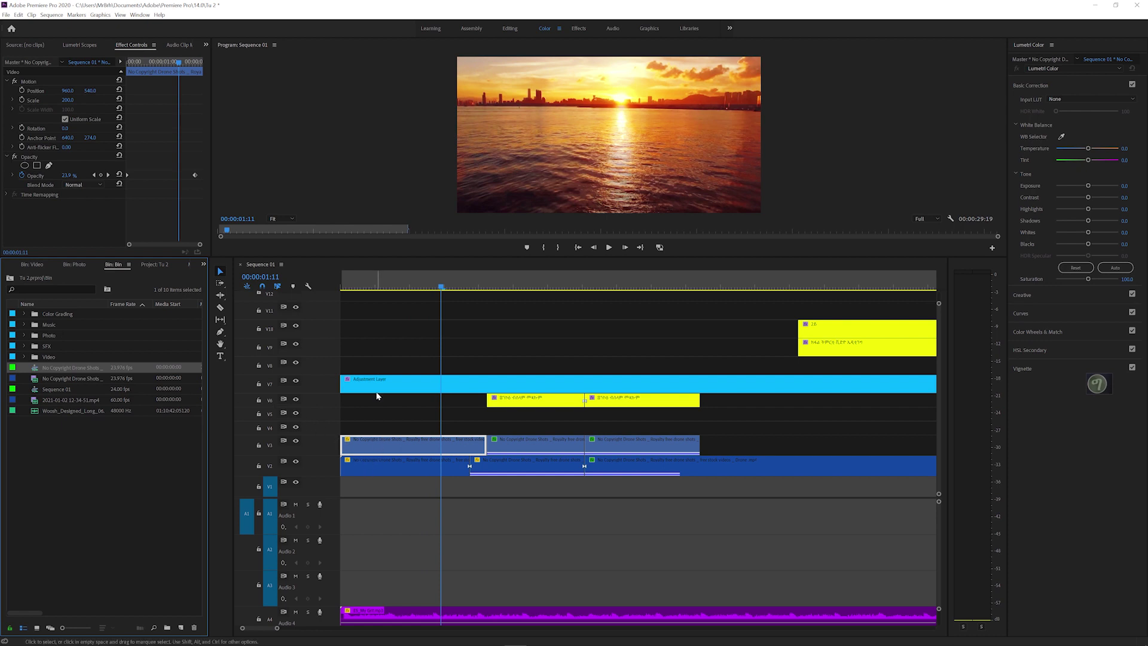
pyautogui.click(387, 447)
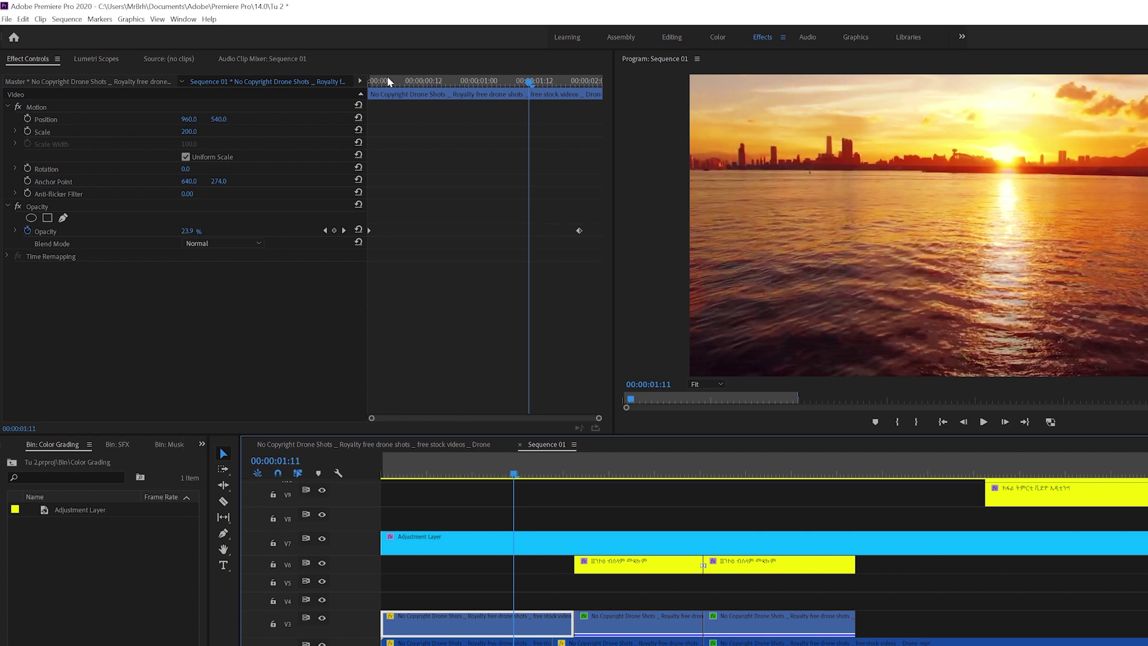
# Step: At 00:00:01:22, remove all opacity keyframes from the first V3 clip and set its opacity to 100%
pyautogui.moveTo(386, 77); pyautogui.dragTo(363, 80)
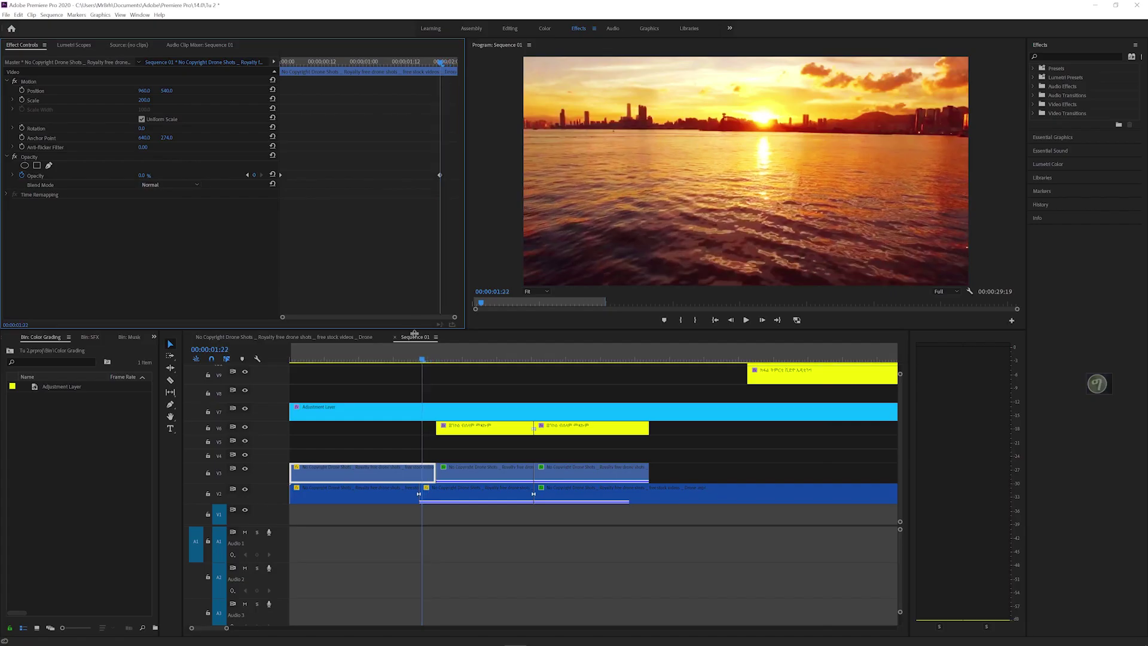
pyautogui.click(23, 176)
pyautogui.click(602, 338)
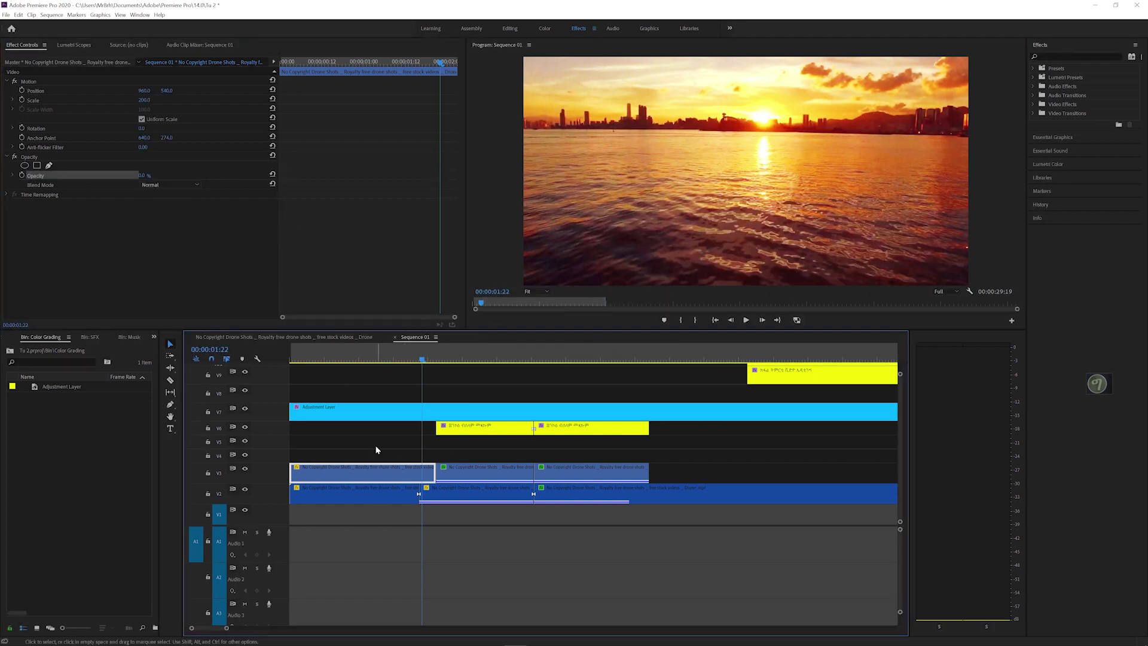
pyautogui.click(144, 176)
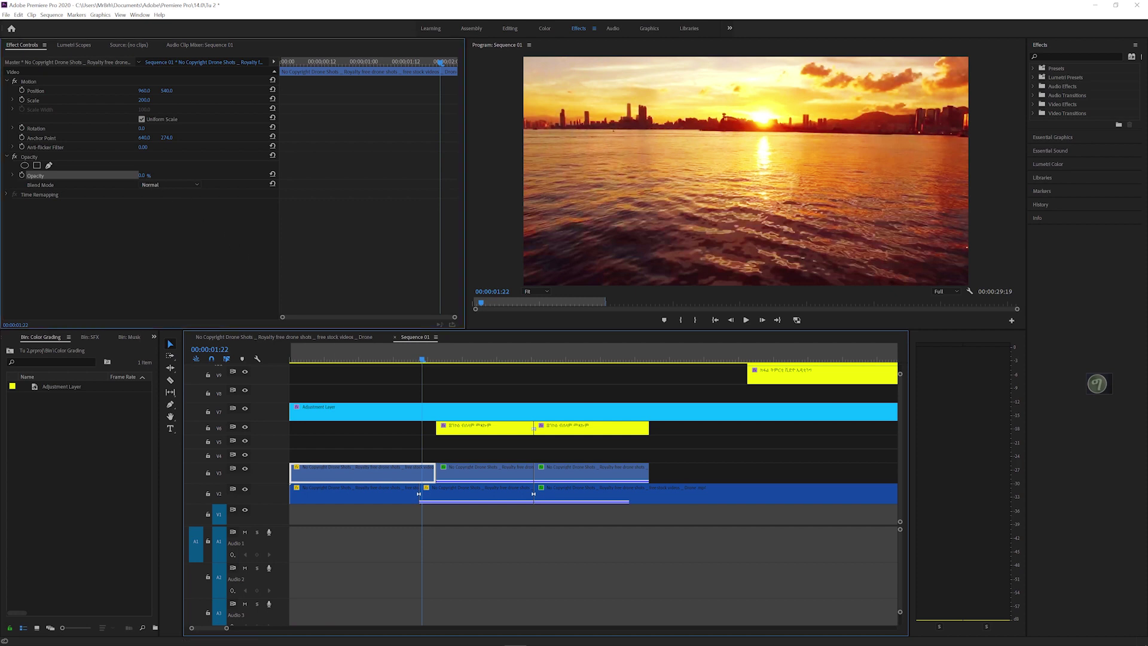
pyautogui.write('100')
pyautogui.press('Return')
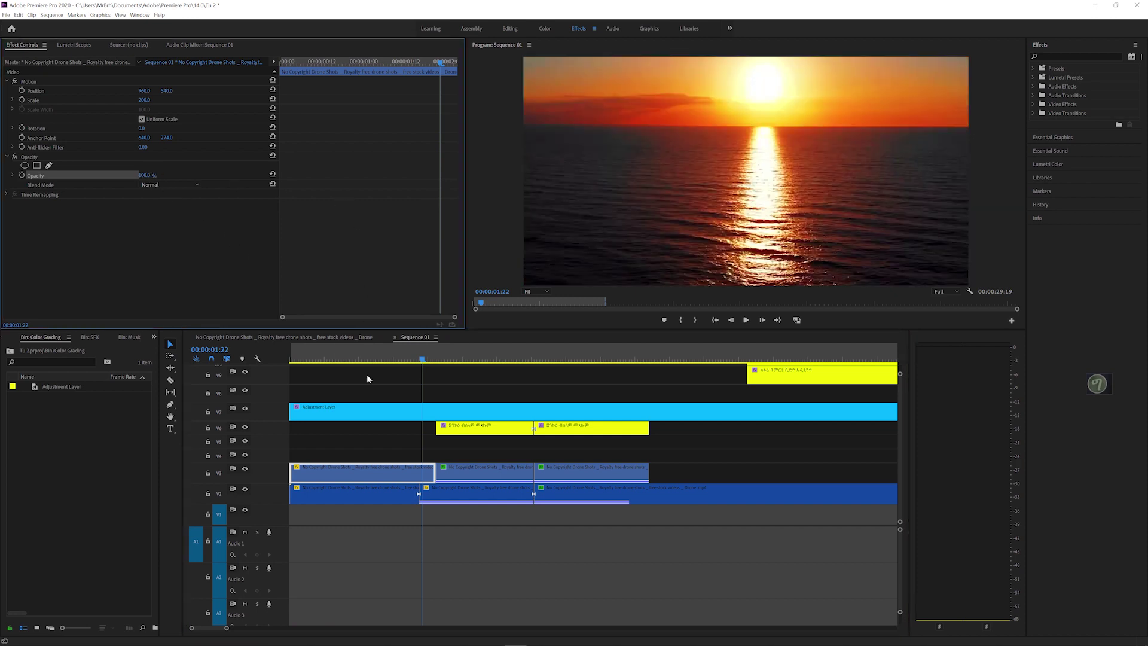
# Step: Keyframe the first V3 clip's opacity from 100% at 00:00:00:00 to 0% at 00:00:02:02 and play the fade-out from the start
pyautogui.click(281, 62)
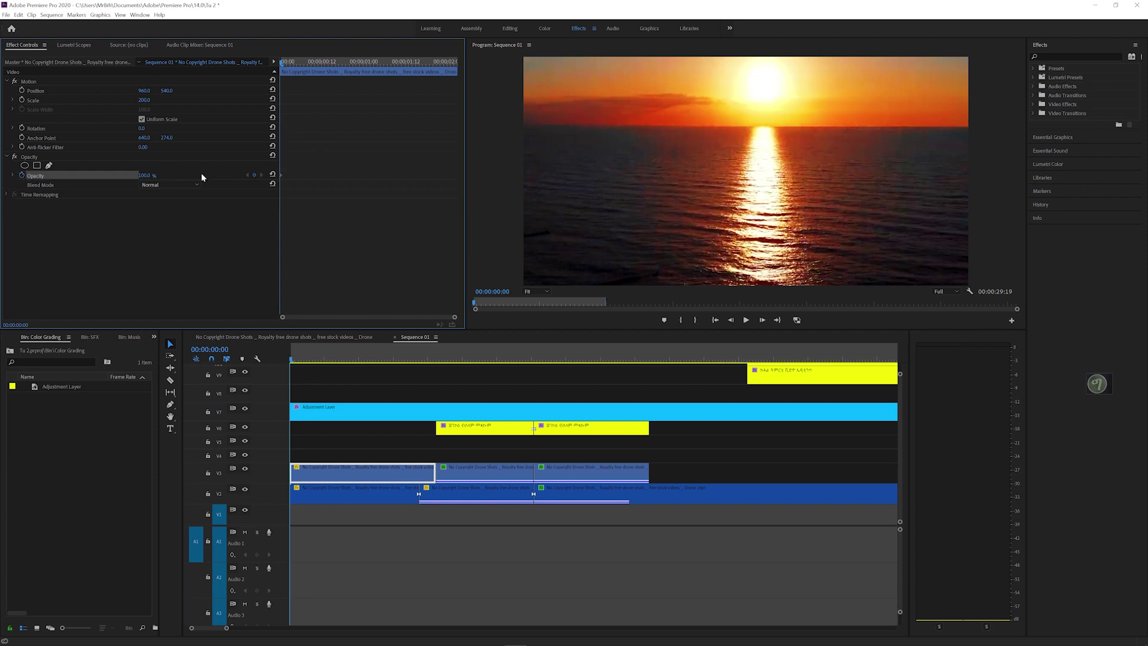
pyautogui.moveTo(289, 61); pyautogui.dragTo(452, 71)
pyautogui.moveTo(147, 175); pyautogui.dragTo(87, 175)
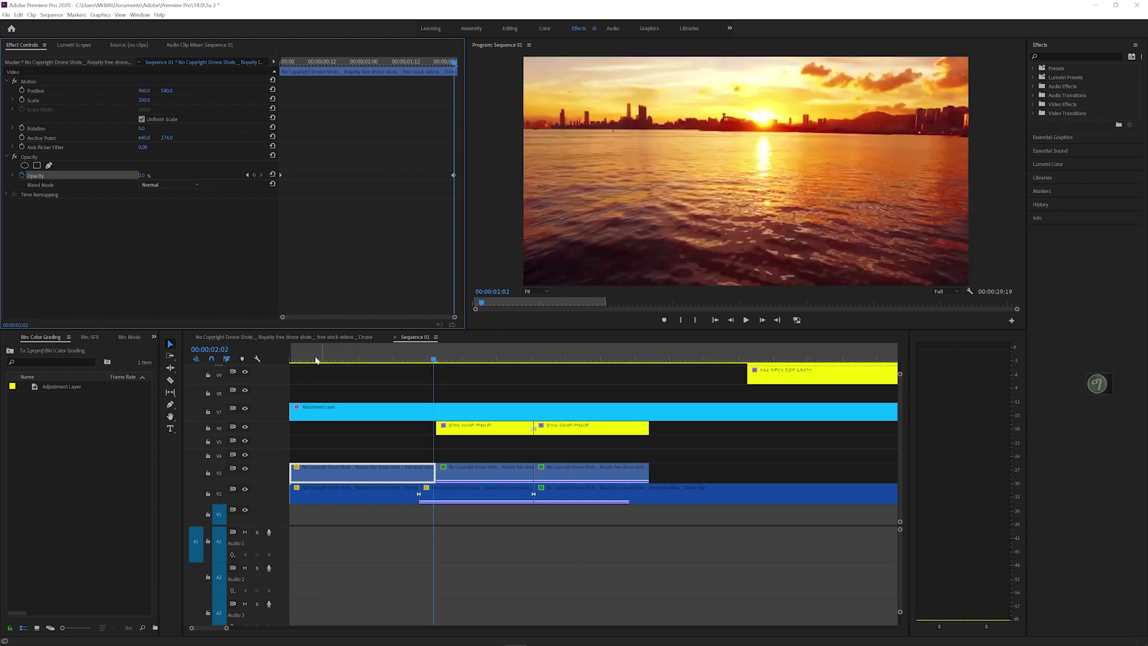
pyautogui.moveTo(318, 355); pyautogui.dragTo(281, 356)
pyautogui.press('space')
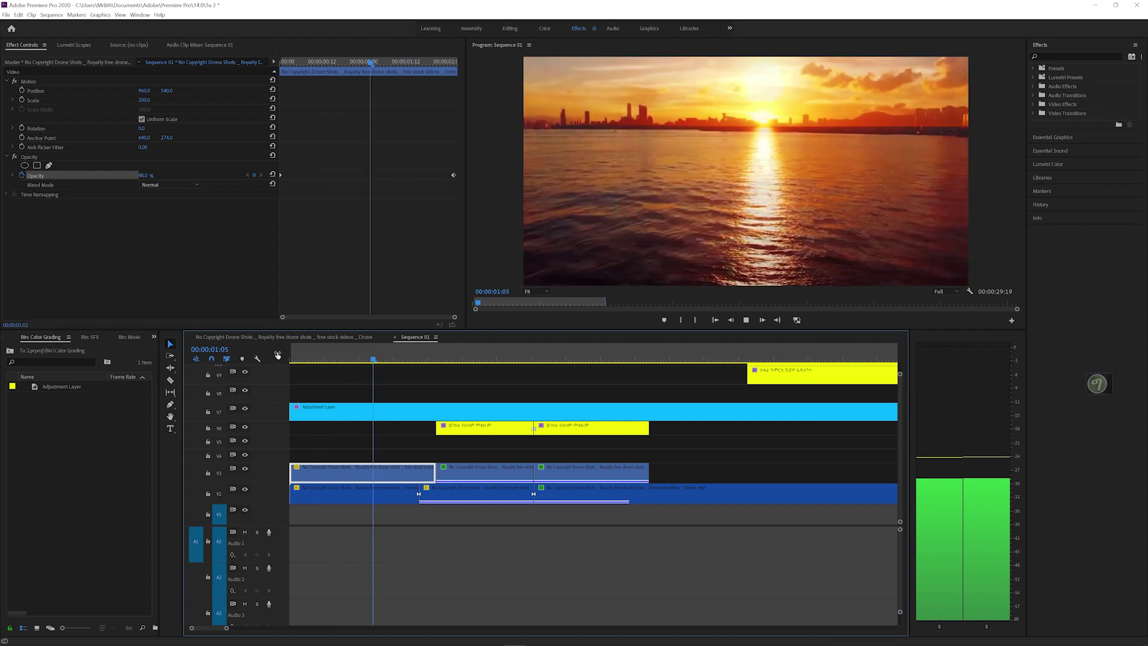
# Step: Select the first drone clip on V2 and set a 0% opacity keyframe at 00:00:00:01
pyautogui.click(333, 501)
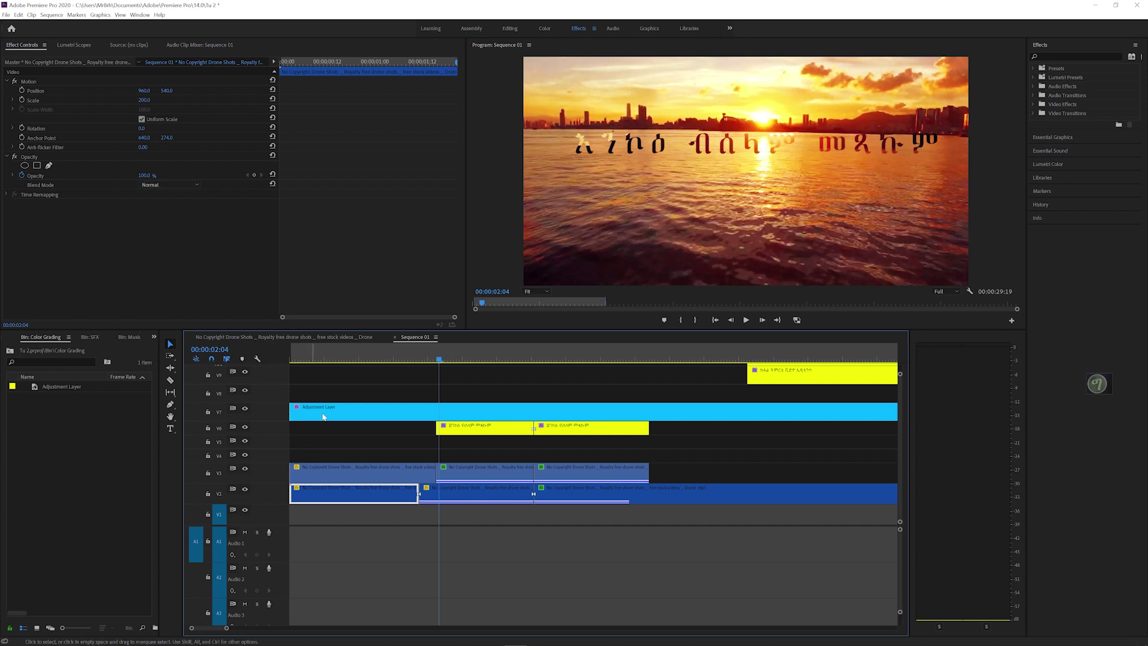
pyautogui.click(294, 359)
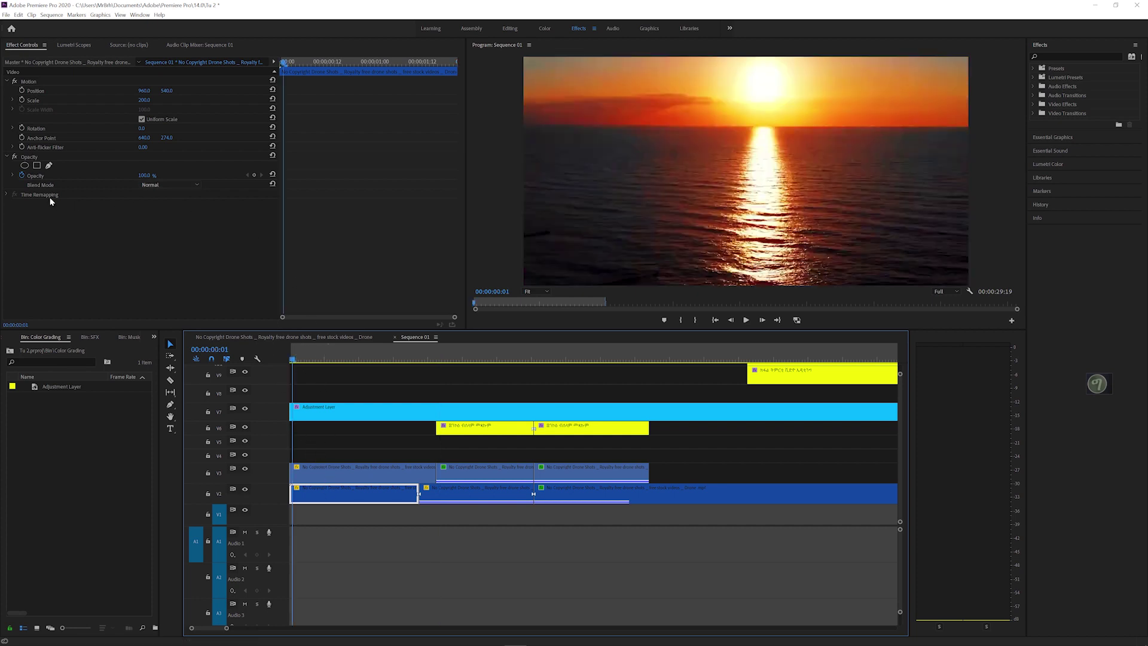
pyautogui.click(24, 177)
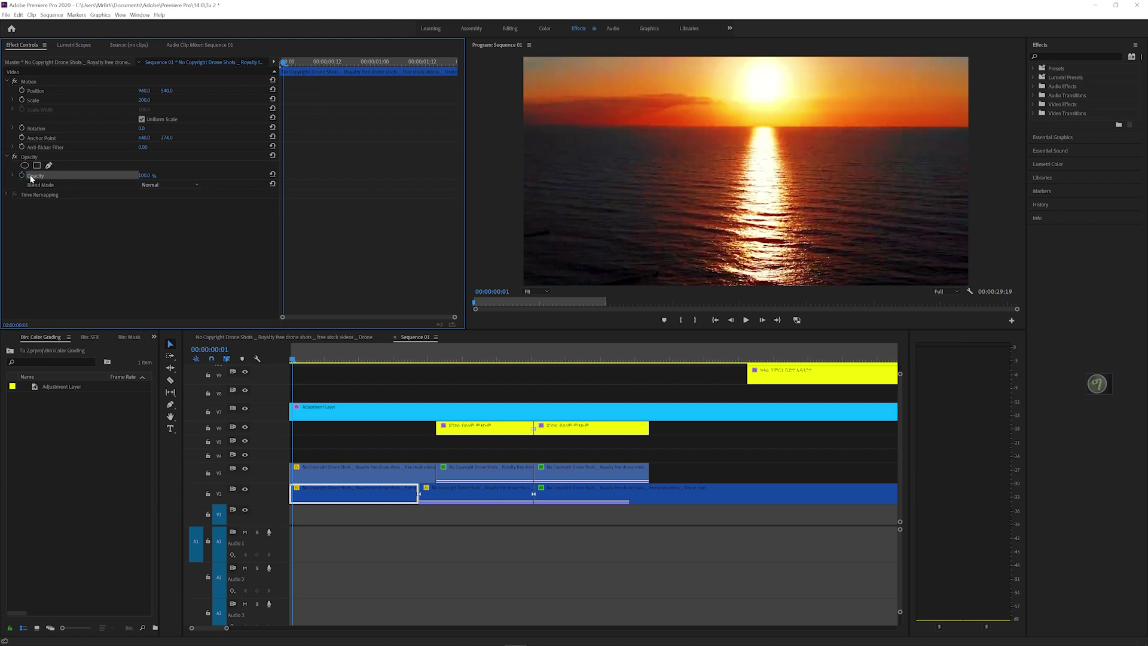
pyautogui.moveTo(149, 176); pyautogui.dragTo(89, 176)
pyautogui.click(151, 174)
pyautogui.click(203, 229)
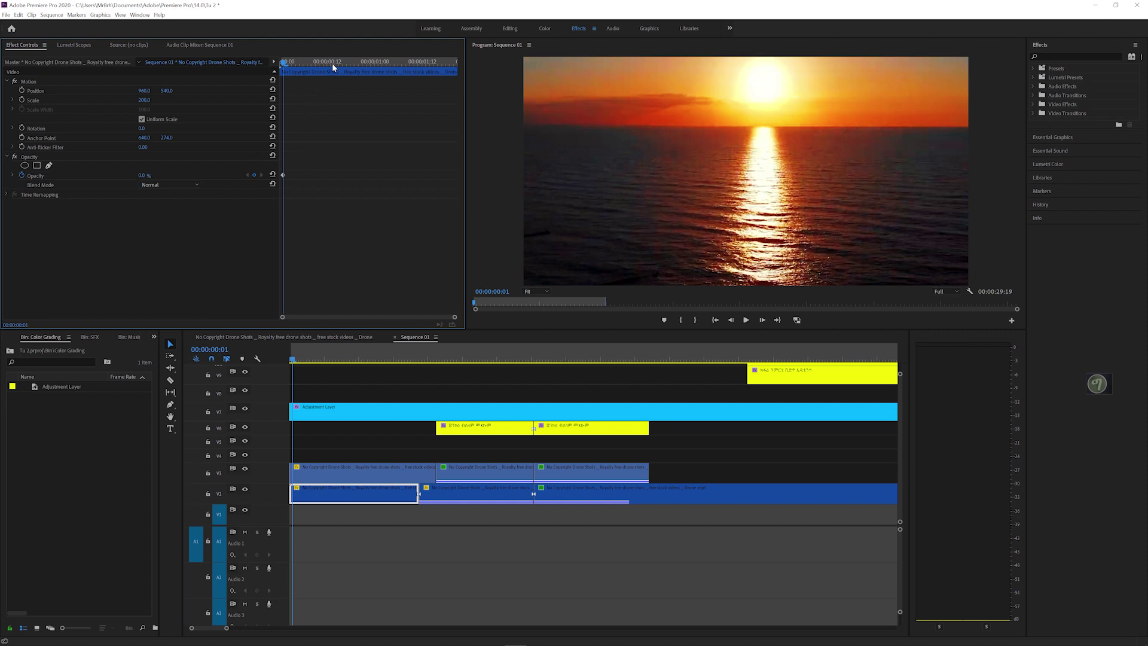
# Step: Add a 100% opacity keyframe to the first V2 clip at 00:00:01:10 and play the sequence from the start
pyautogui.moveTo(334, 68); pyautogui.dragTo(415, 68)
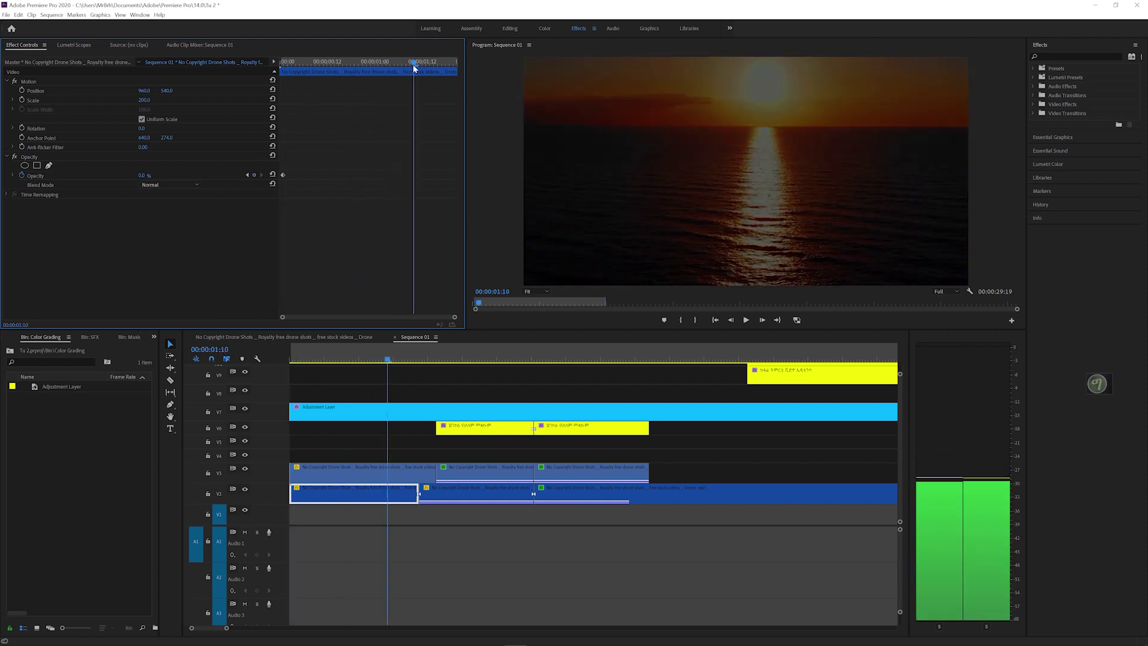
pyautogui.moveTo(144, 175); pyautogui.dragTo(153, 176)
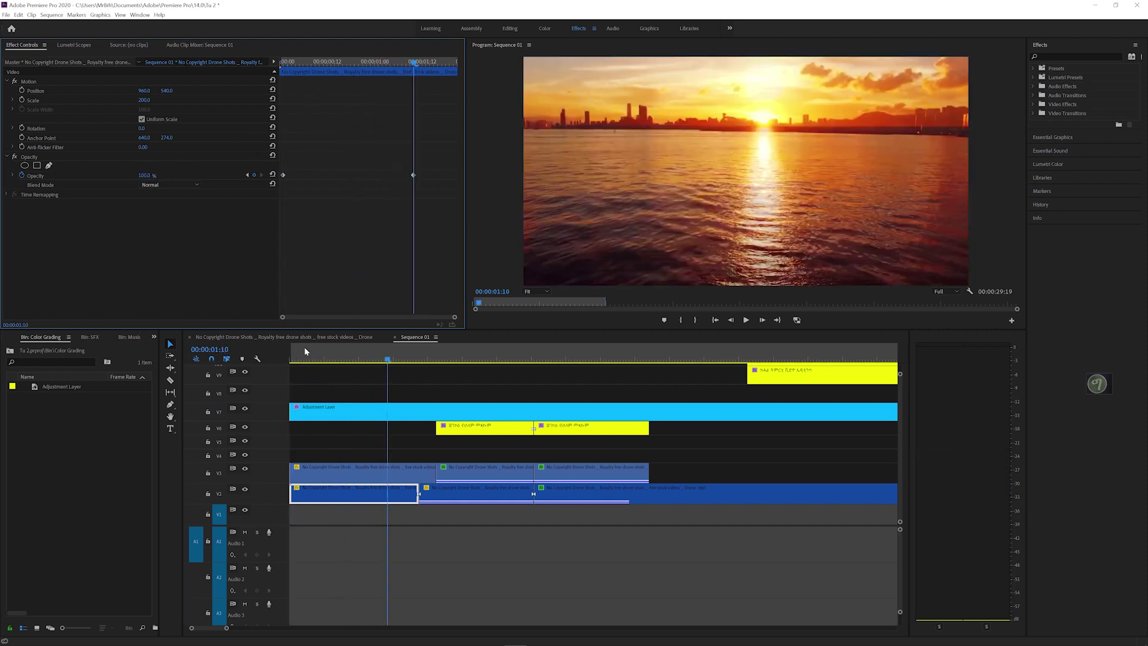
pyautogui.click(303, 368)
pyautogui.moveTo(303, 354); pyautogui.dragTo(244, 353)
pyautogui.press('space')
pyautogui.press('space')
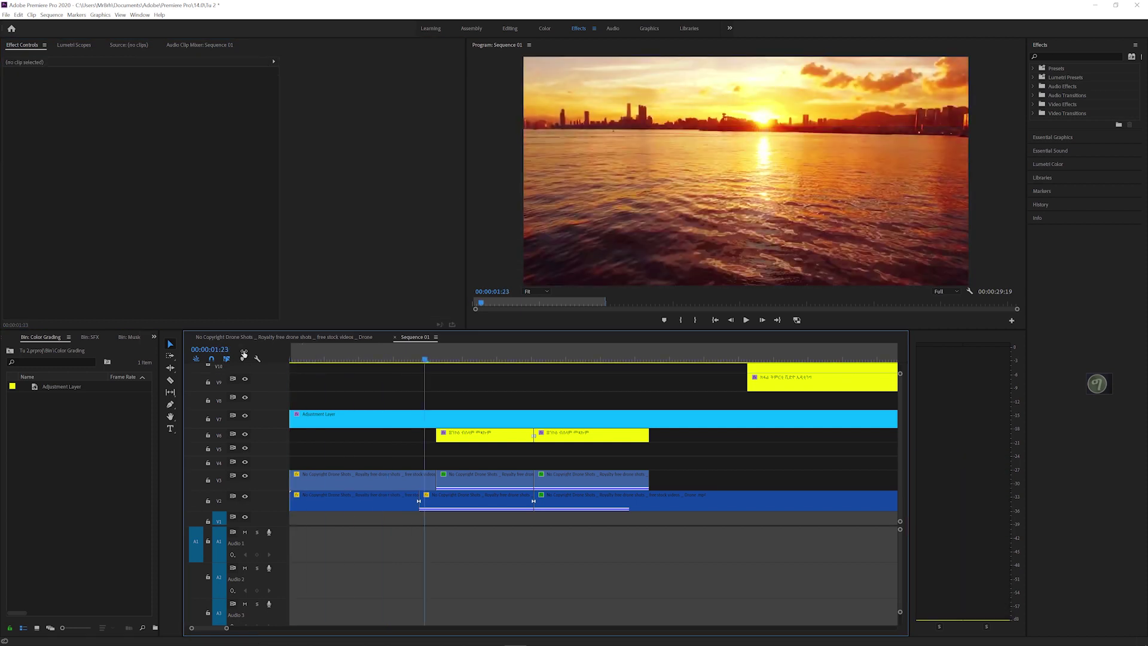
# Step: At 00:00:02:09, use the Type tool to place the sample text "FGDGD" over the water below the existing title
pyautogui.moveTo(445, 354); pyautogui.dragTo(453, 360)
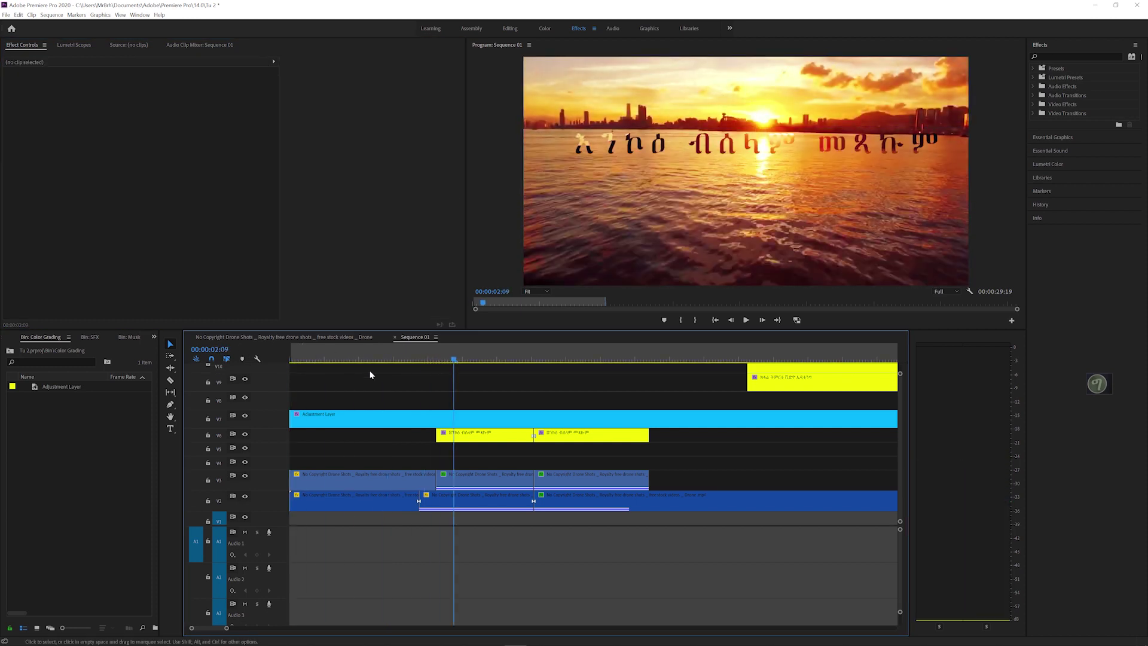
pyautogui.click(170, 428)
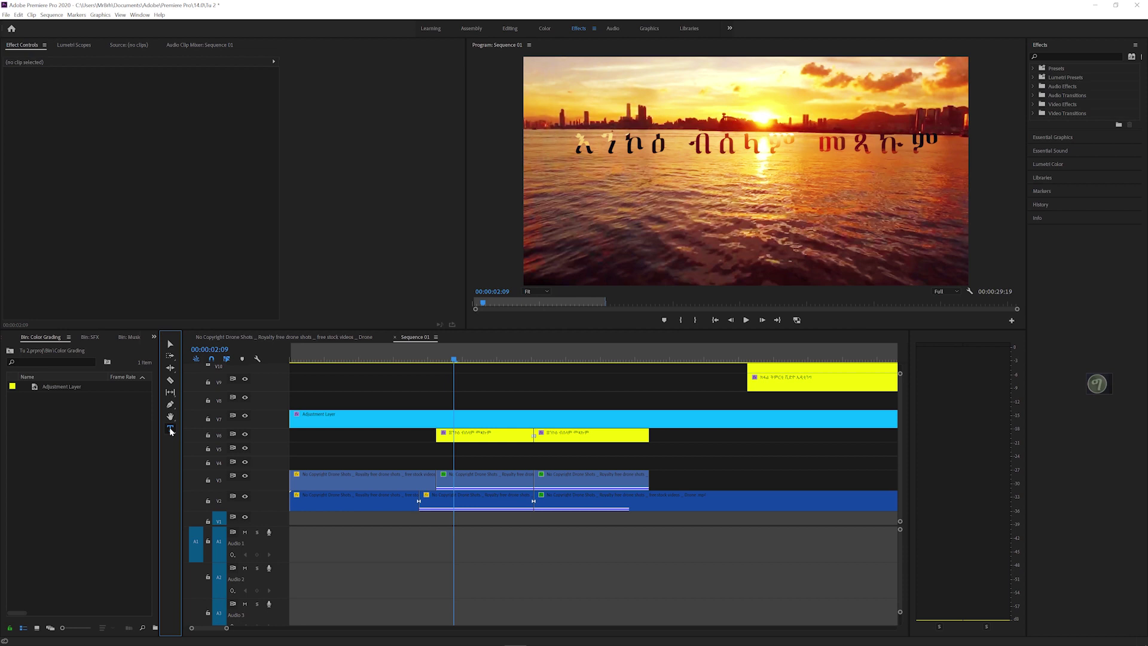
pyautogui.click(170, 345)
pyautogui.click(312, 392)
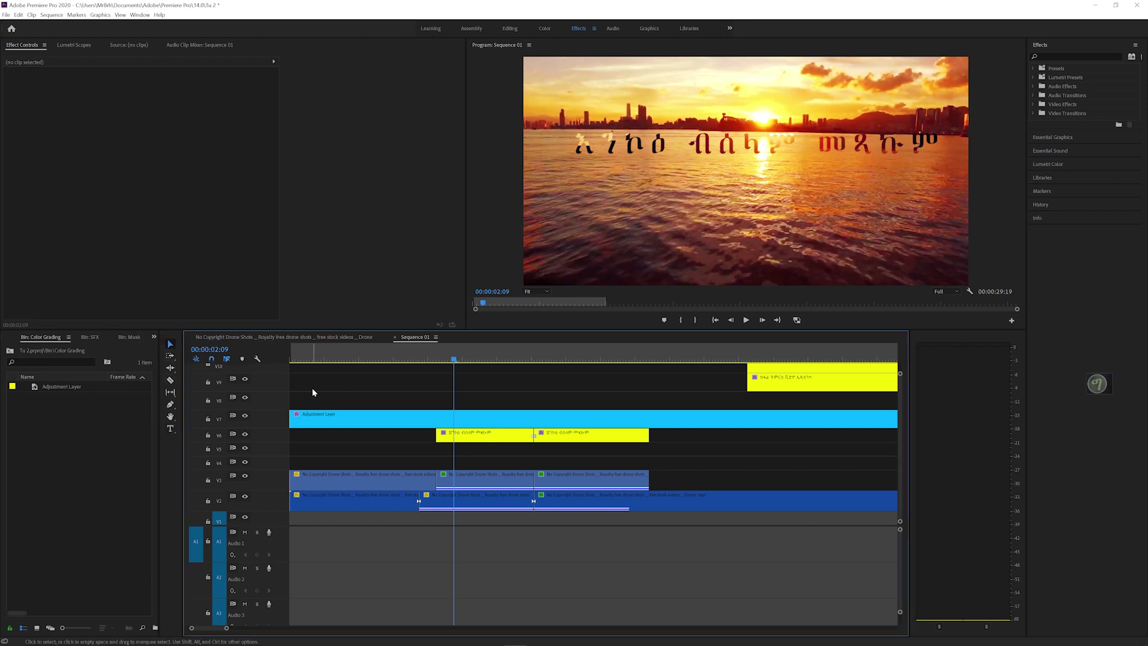
pyautogui.click(312, 391)
pyautogui.click(170, 428)
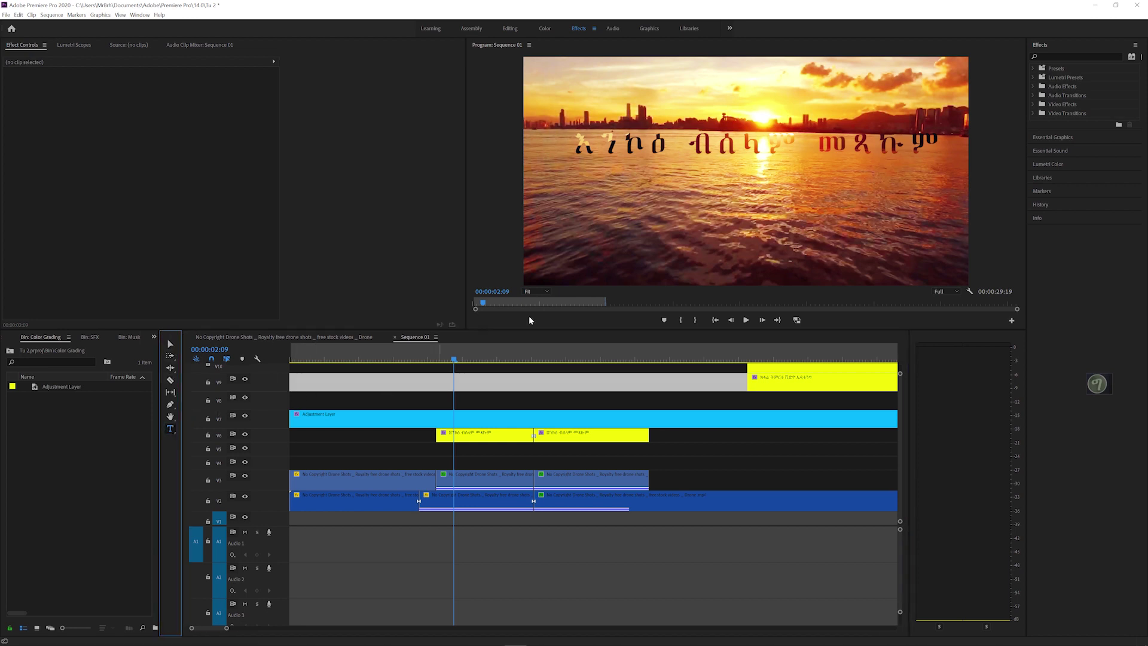
pyautogui.click(574, 220)
pyautogui.write('FGDGD')
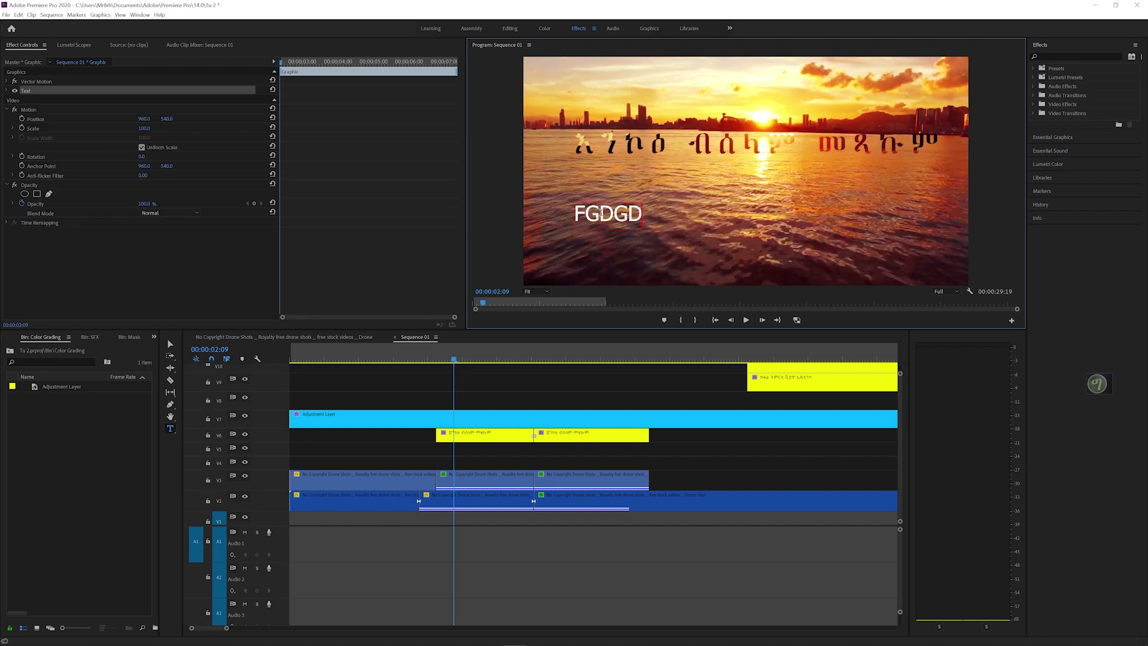
# Step: Erase the sample text "FGDGD" from the new text layer
pyautogui.press('BackSpace')
pyautogui.press('BackSpace')
pyautogui.press('BackSpace')
pyautogui.press('BackSpace')
pyautogui.press('BackSpace')
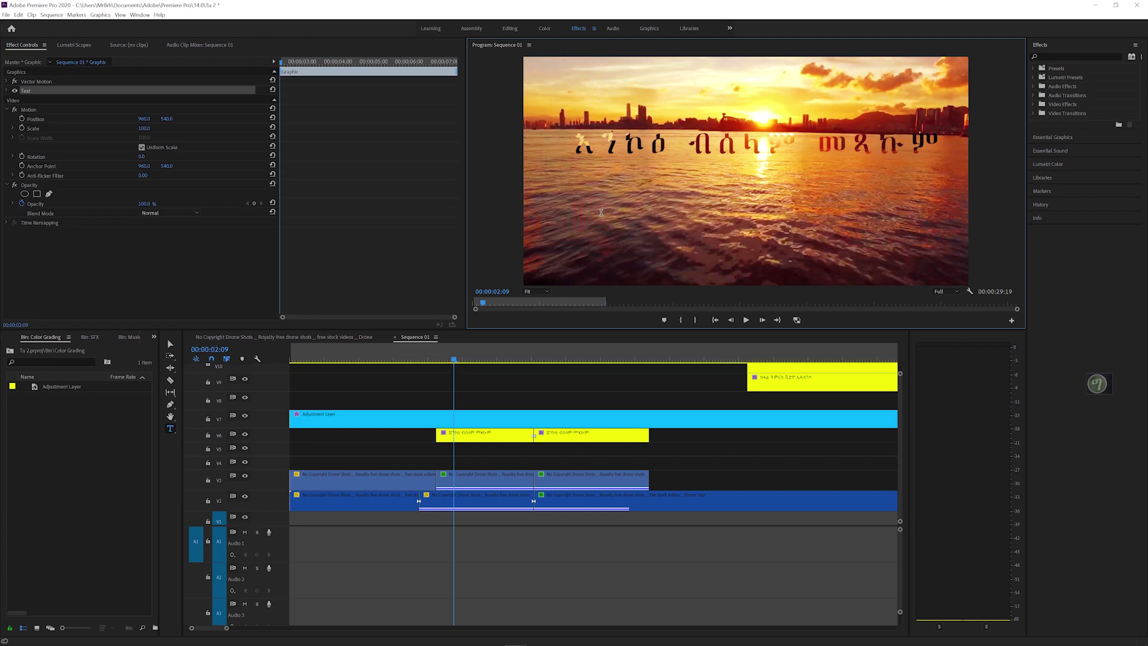
# Step: Toggle the Ethiopic keyboard input and set the text layer's font to Ethiopic Zelan from the favourite fonts
pyautogui.click(1103, 383)
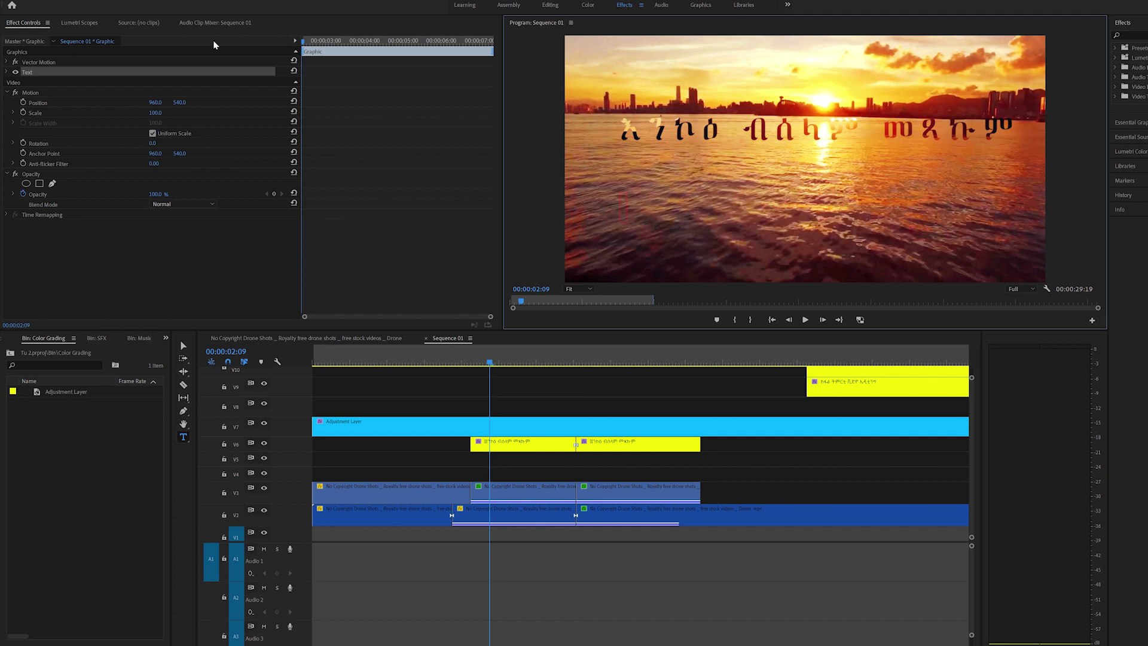
pyautogui.click(7, 74)
pyautogui.click(8, 73)
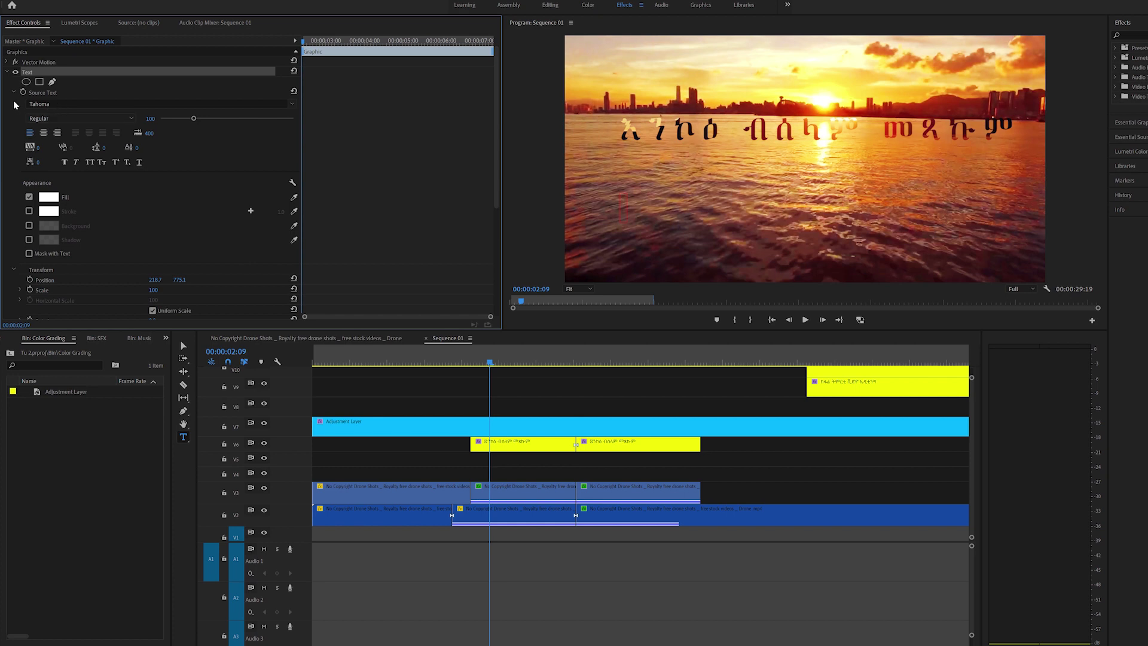
pyautogui.click(291, 105)
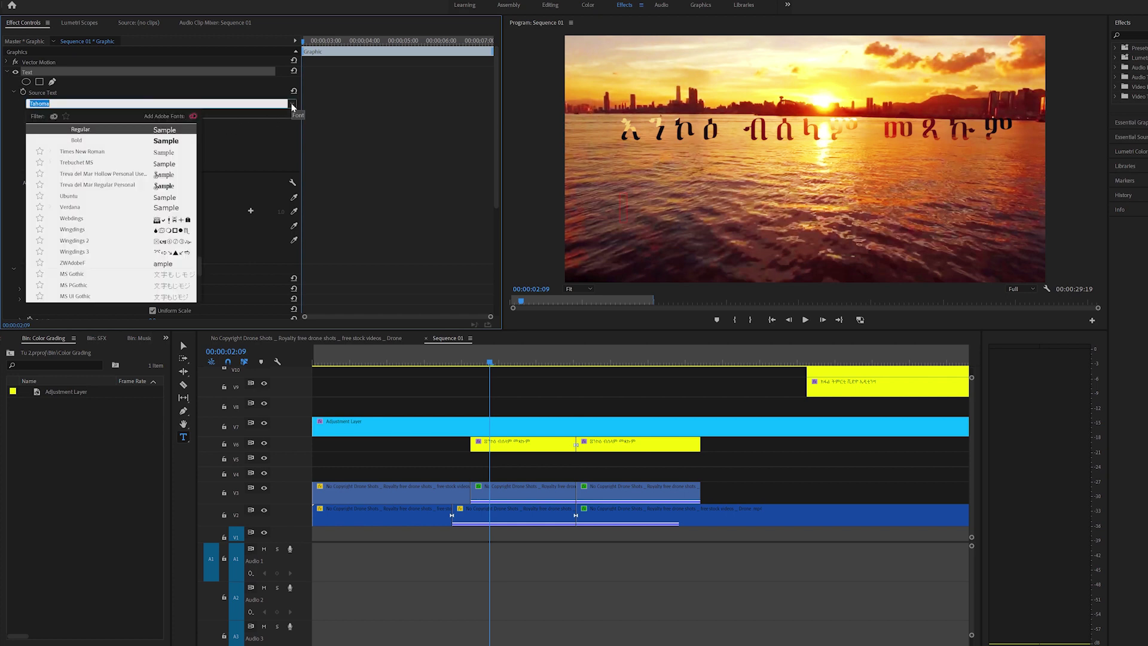
pyautogui.click(66, 116)
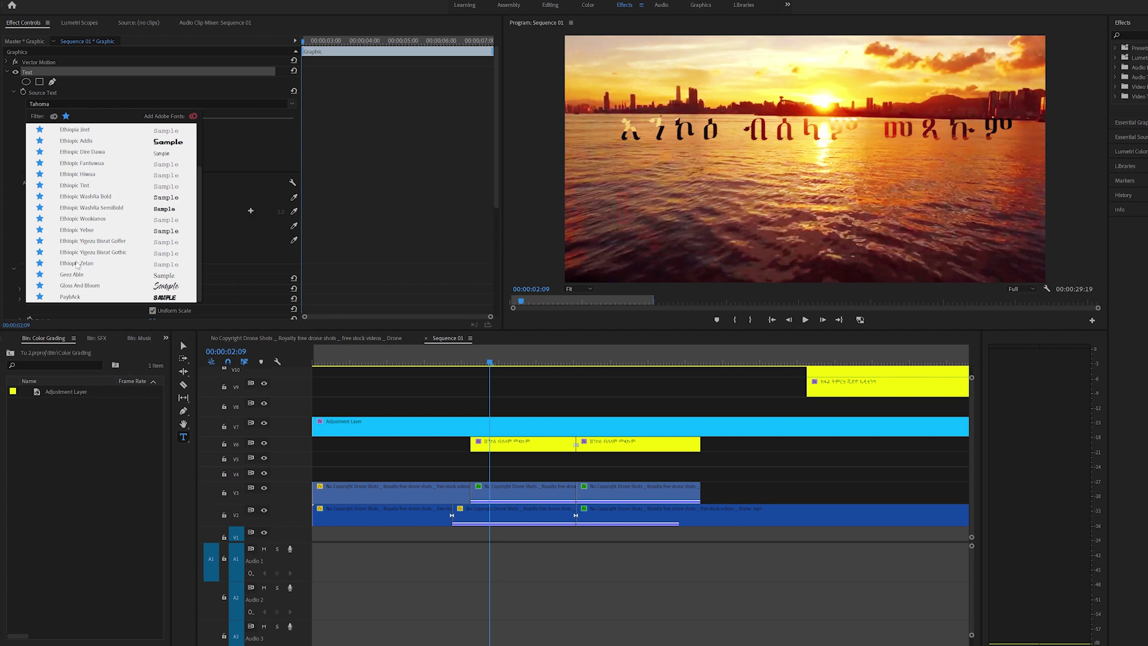
pyautogui.click(77, 264)
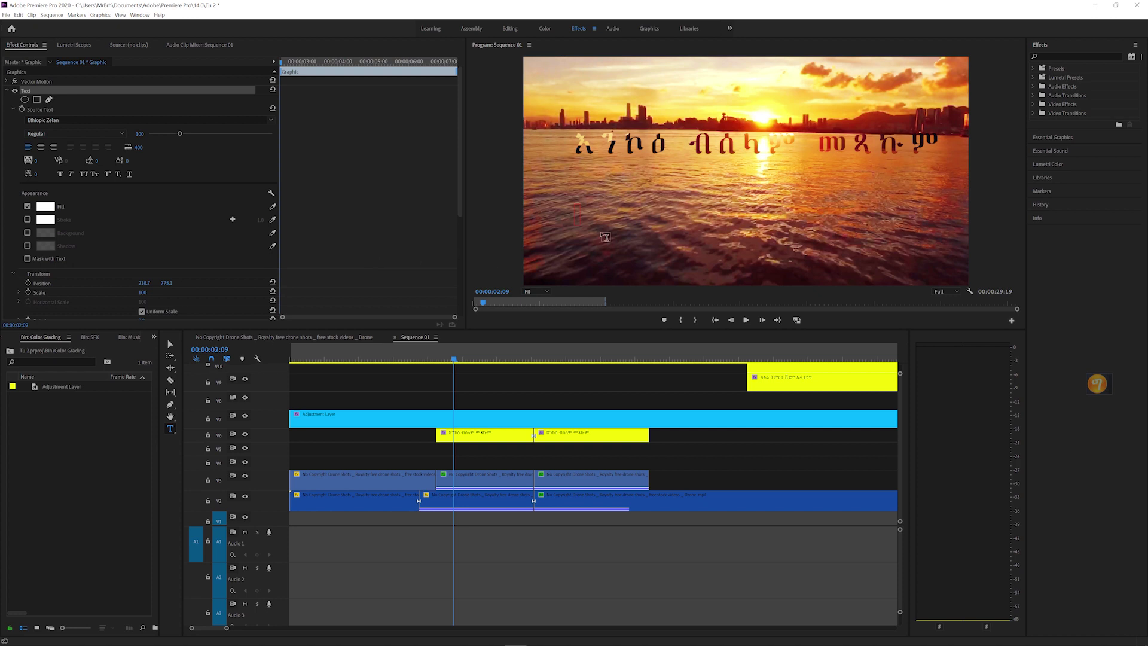
# Step: Try the Ethiopic font by entering "sdfsdfsds" over the water, erase it and deselect the text layer
pyautogui.click(586, 220)
pyautogui.write('sdfsdfsds')
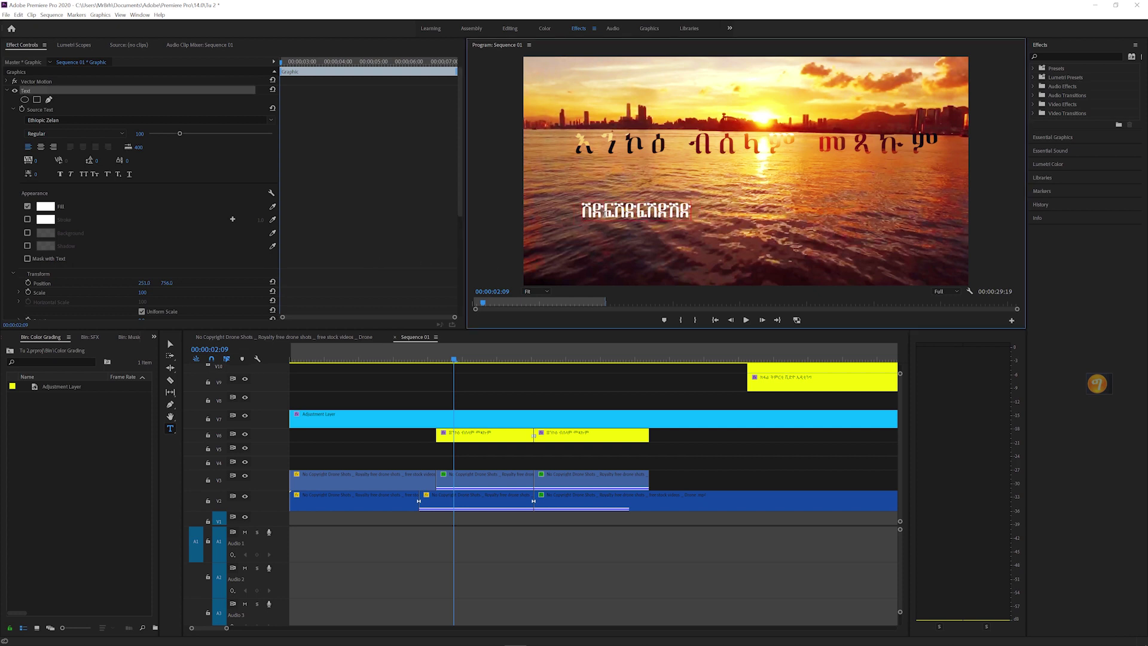
pyautogui.press('BackSpace')
pyautogui.press('BackSpace')
pyautogui.press('BackSpace')
pyautogui.press('BackSpace')
pyautogui.press('BackSpace')
pyautogui.press('BackSpace')
pyautogui.press('BackSpace')
pyautogui.press('BackSpace')
pyautogui.press('BackSpace')
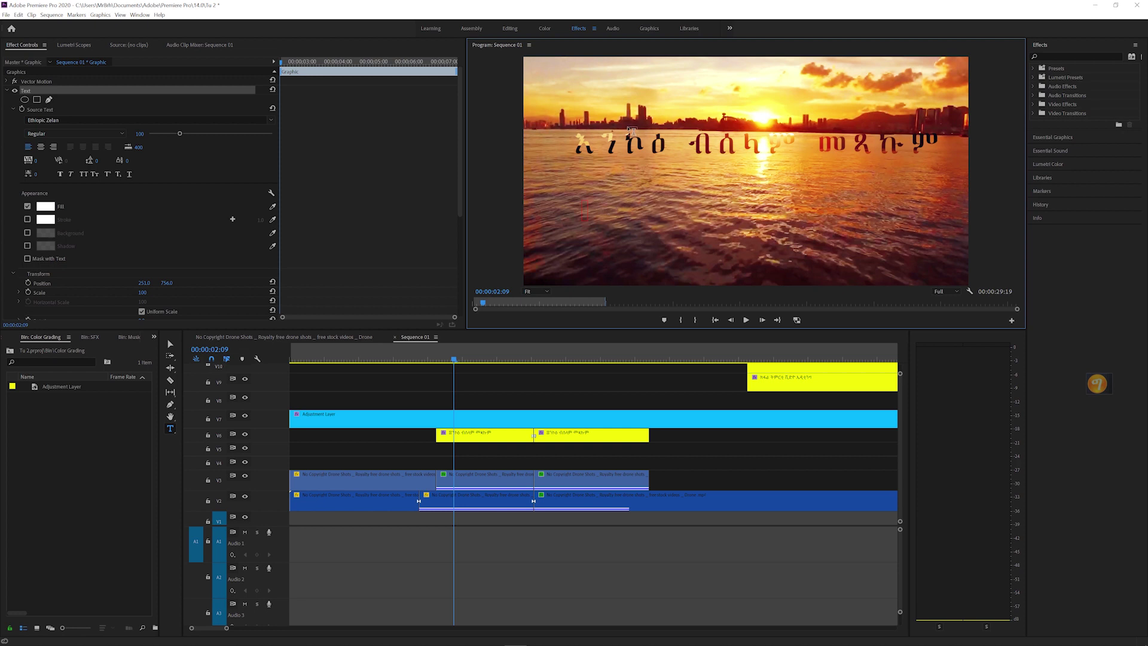
pyautogui.click(169, 345)
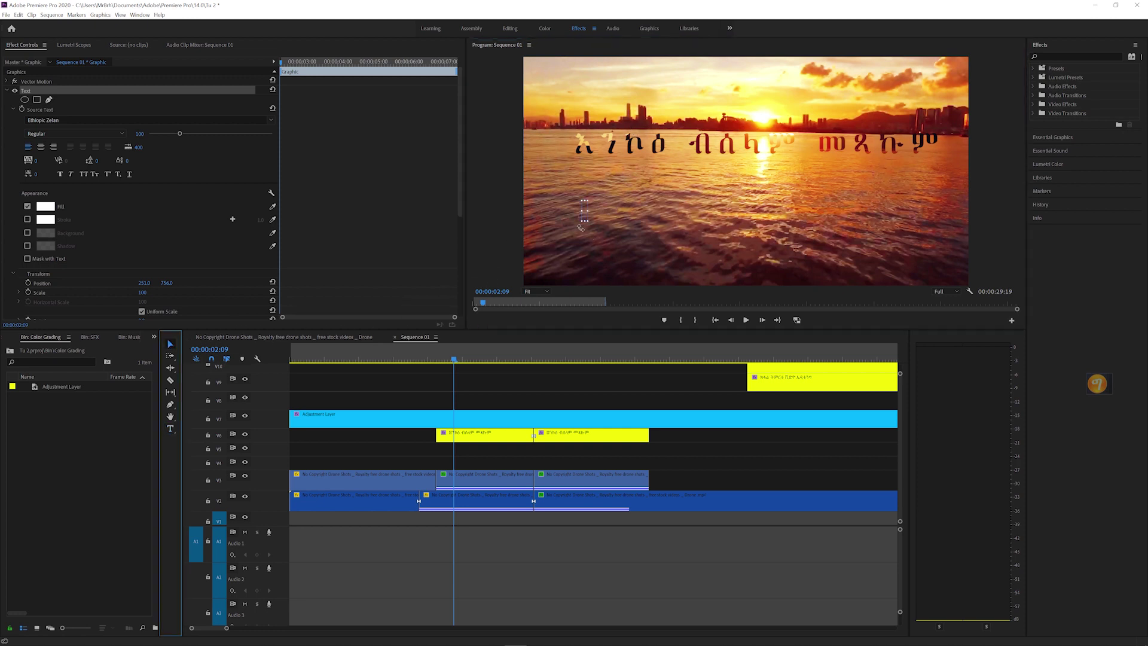
pyautogui.click(551, 212)
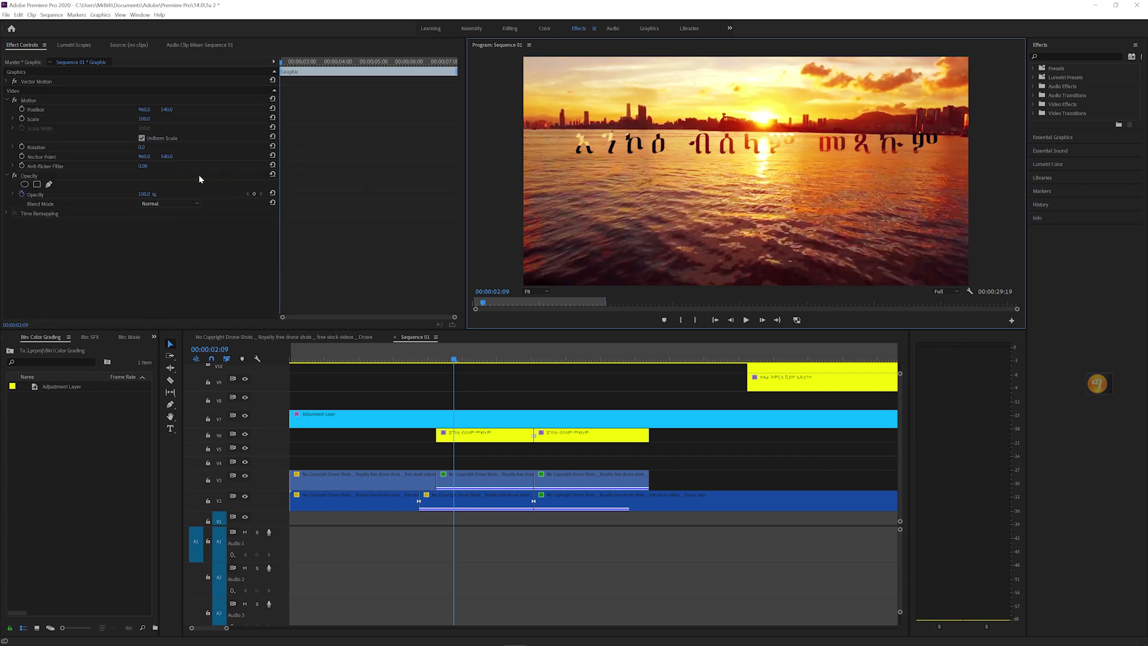
# Step: Select the first title on V6, try reducing its text scale and undo the change
pyautogui.click(478, 435)
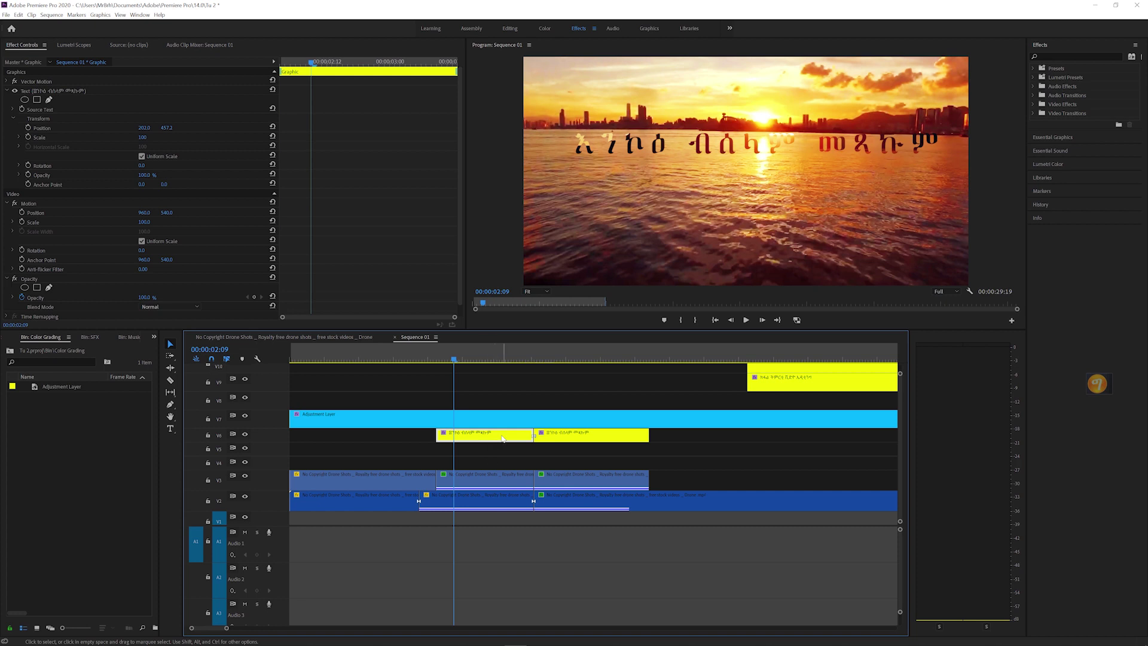
pyautogui.hotkey('ctrl', 'shift', 'a')
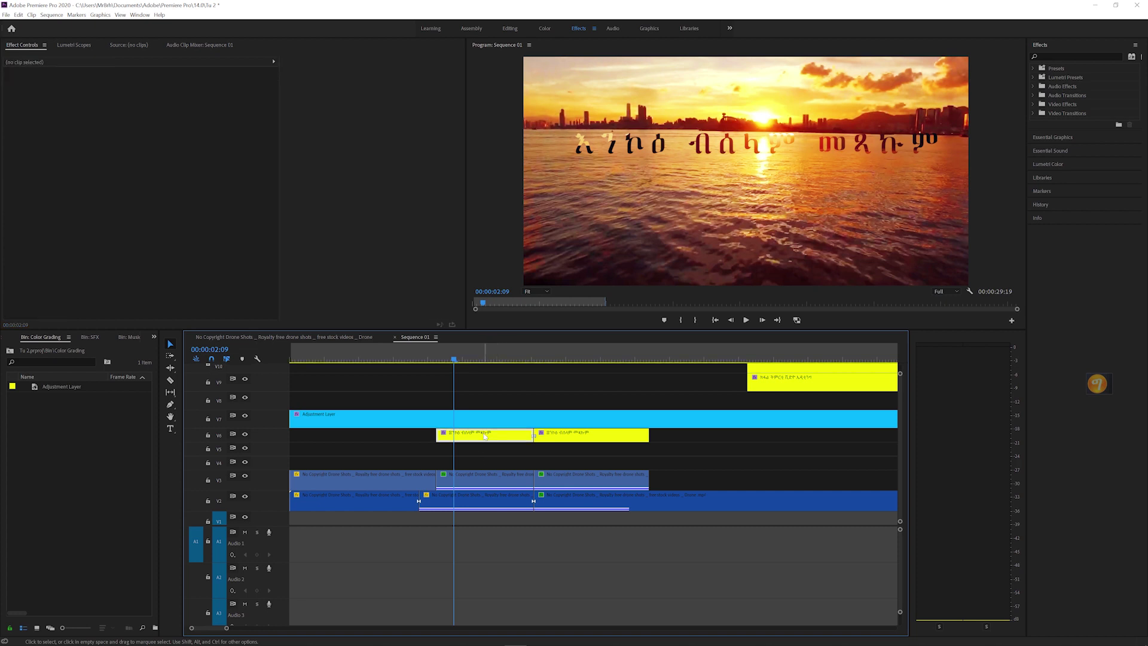
pyautogui.click(485, 437)
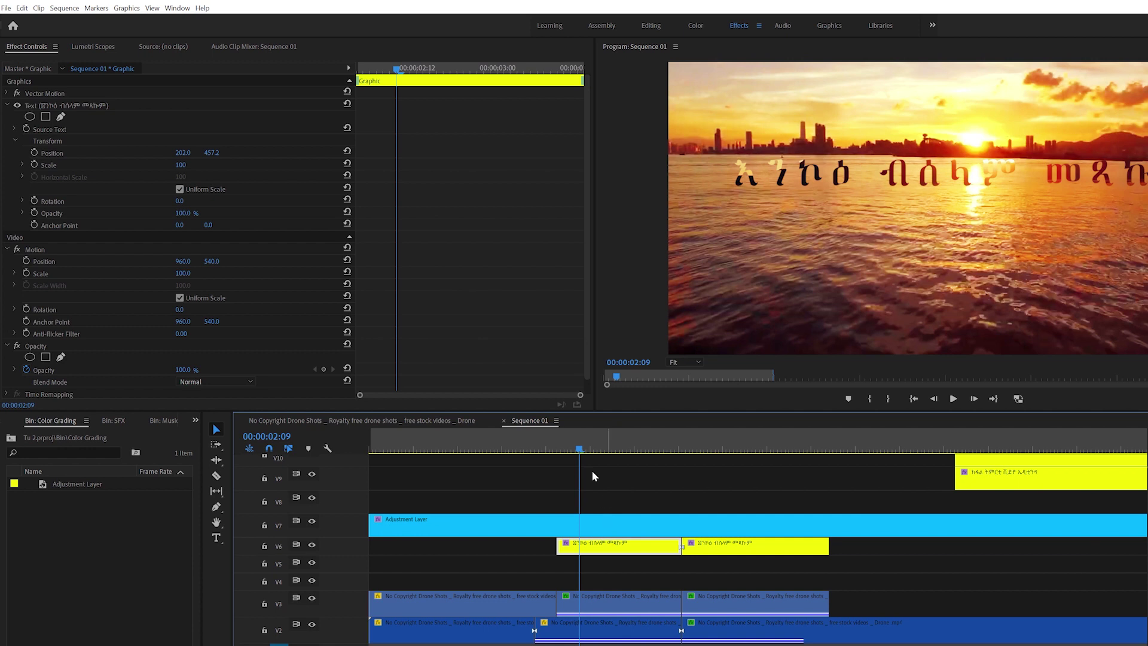
pyautogui.click(184, 168)
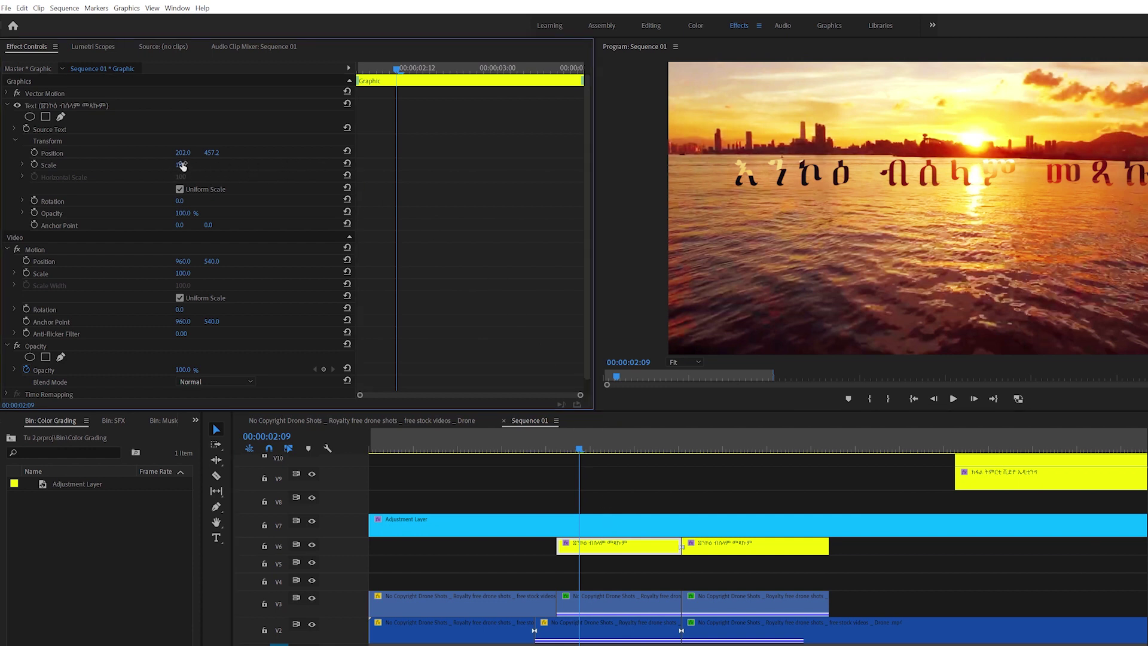
pyautogui.moveTo(182, 166)
pyautogui.mouseDown()
pyautogui.moveTo(161, 166)
pyautogui.moveTo(154, 182)
pyautogui.moveTo(48, 171)
pyautogui.moveTo(191, 167)
pyautogui.moveTo(177, 157)
pyautogui.mouseUp()
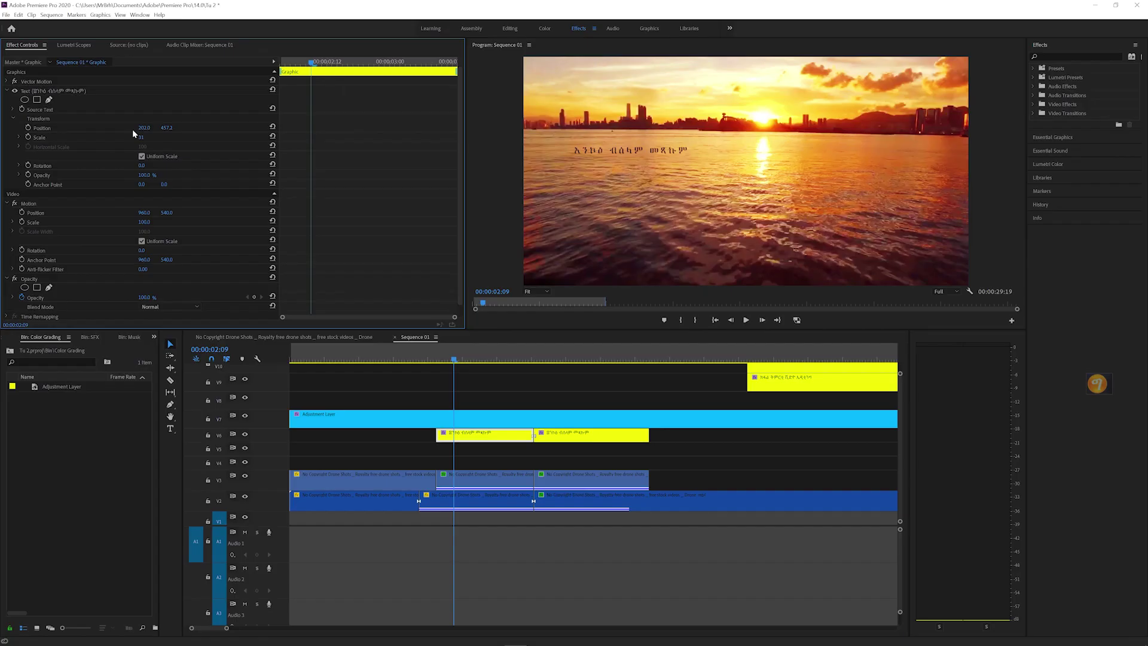
pyautogui.hotkey('ctrl', 'z')
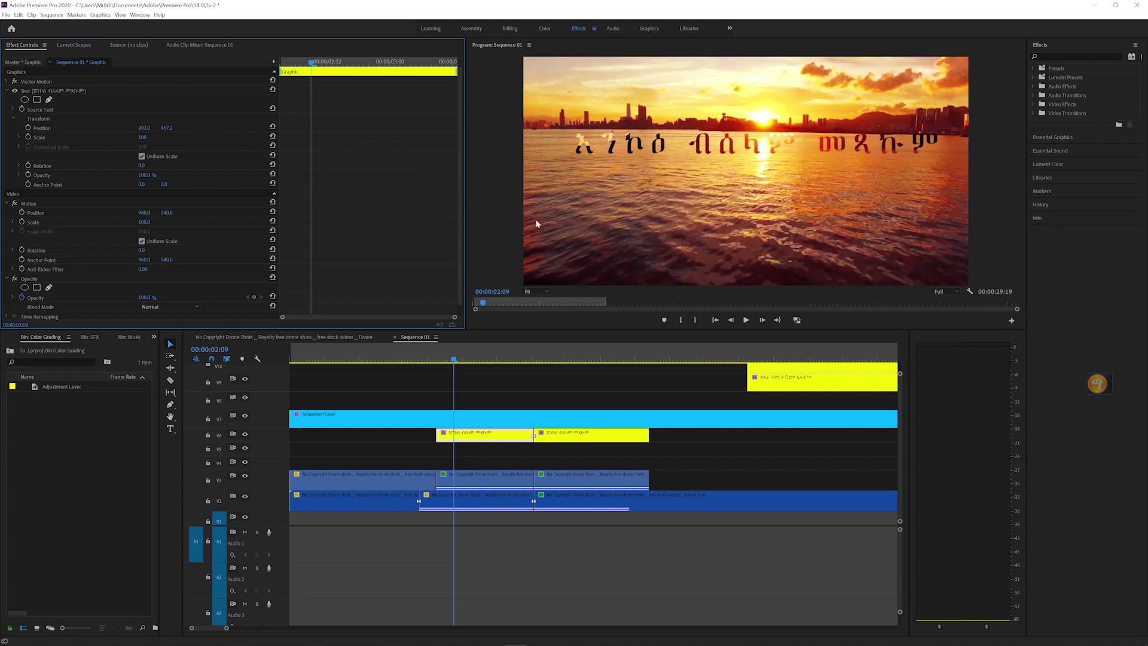
# Step: At 00:00:02:23, select the second V3 clip and search the effects for "Track"
pyautogui.moveTo(426, 358); pyautogui.dragTo(494, 360)
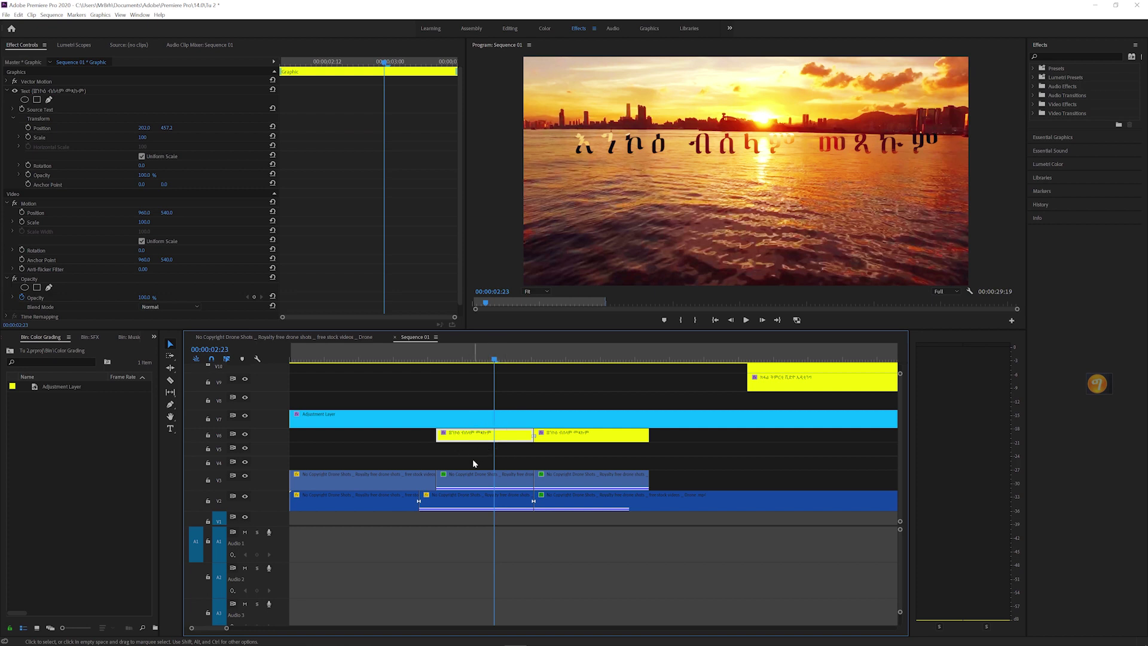
pyautogui.click(470, 479)
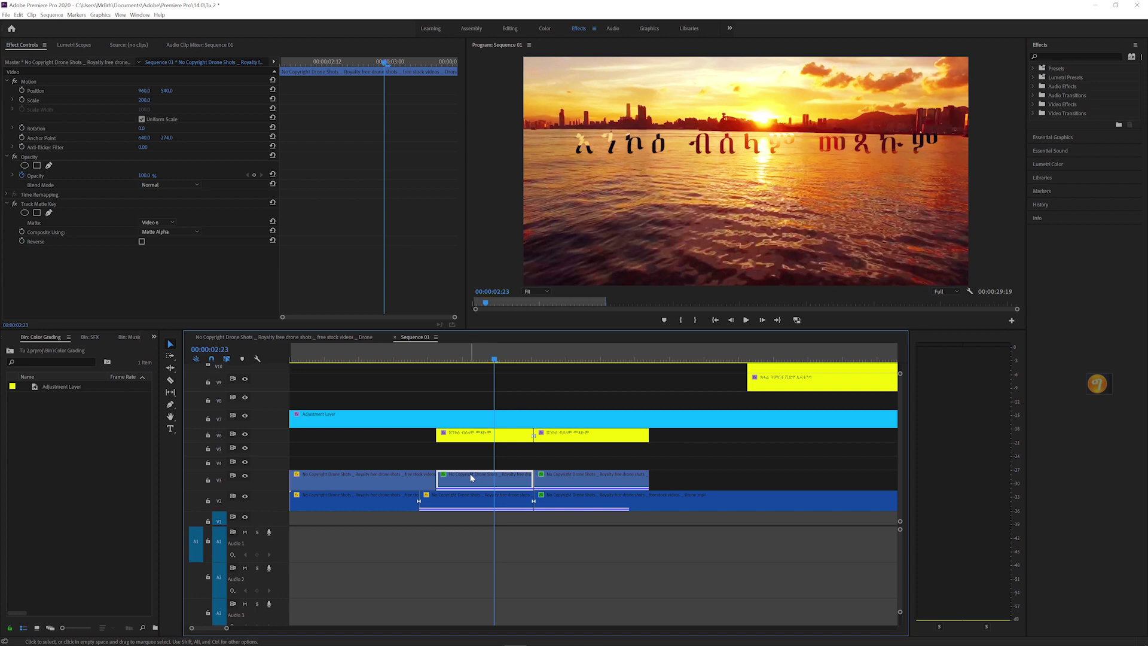
pyautogui.click(1054, 57)
pyautogui.write('Travk')
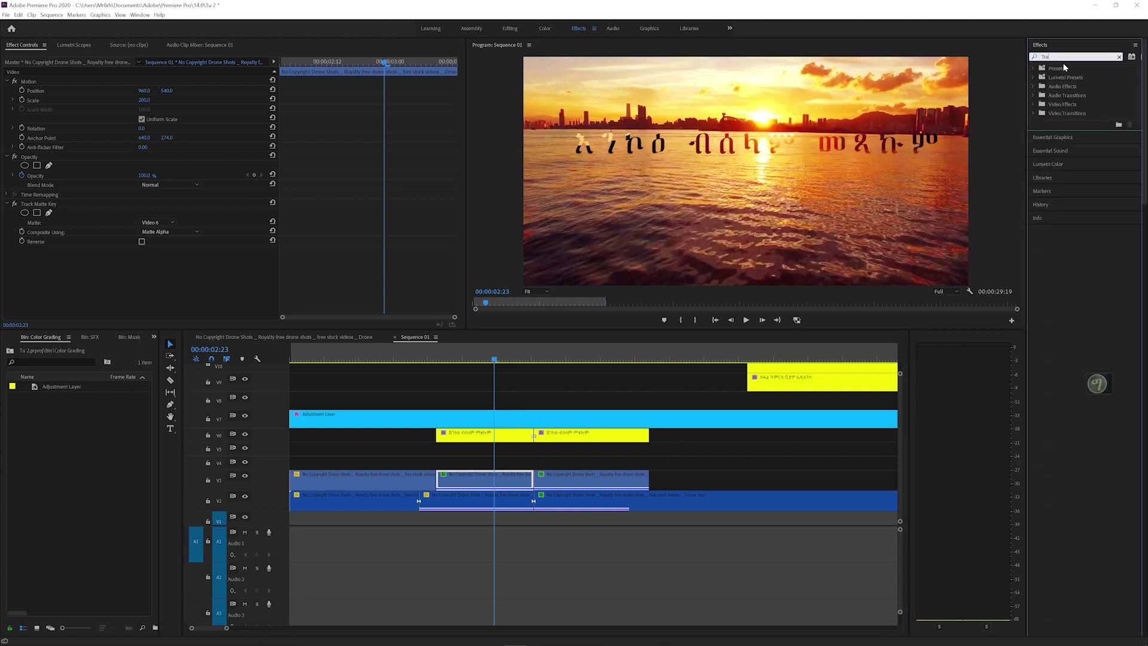
pyautogui.press('BackSpace')
pyautogui.write('k')
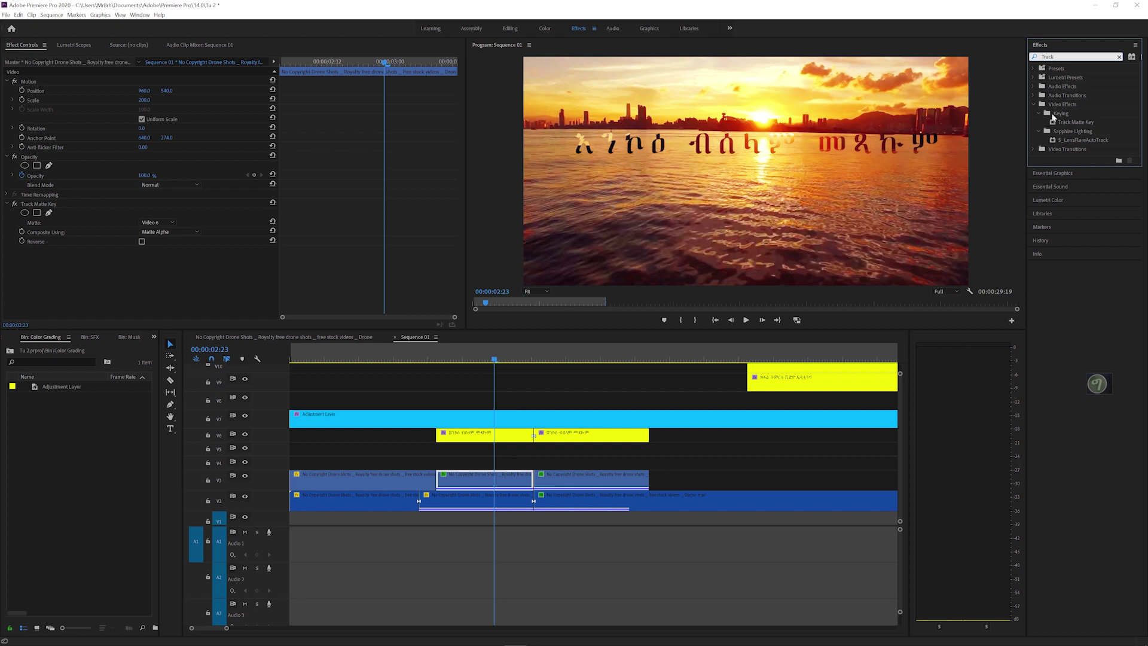
# Step: Set the Track Matte Key's matte to None on the second V3 clip and play the sequence from 00:00:02:04
pyautogui.click(1088, 123)
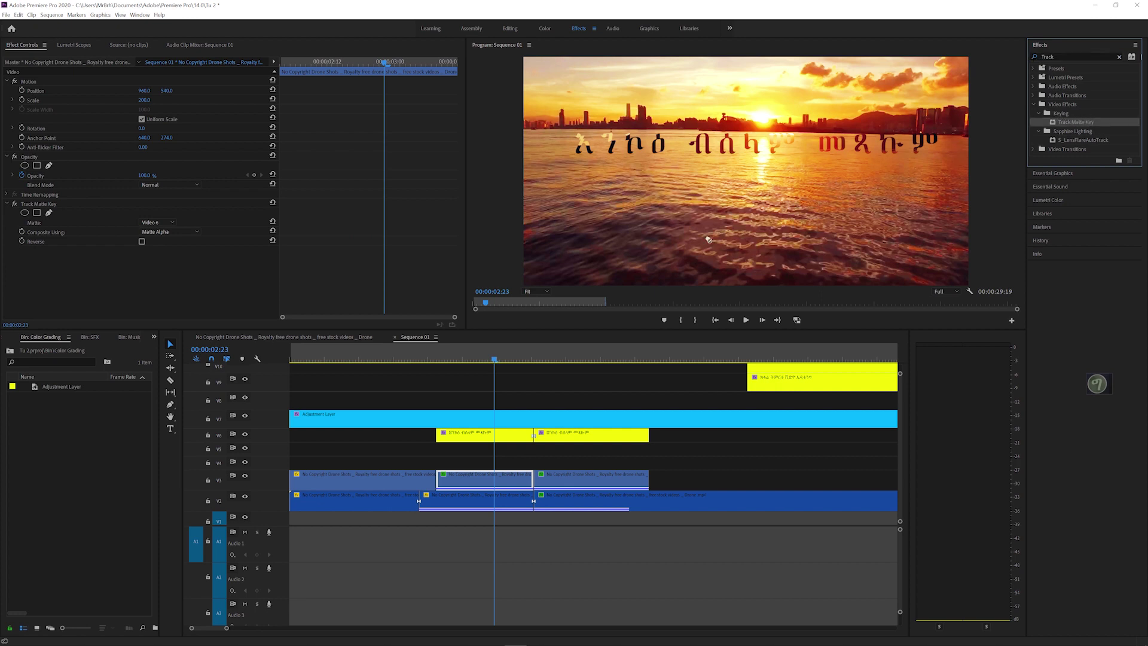
pyautogui.moveTo(708, 239); pyautogui.dragTo(511, 478)
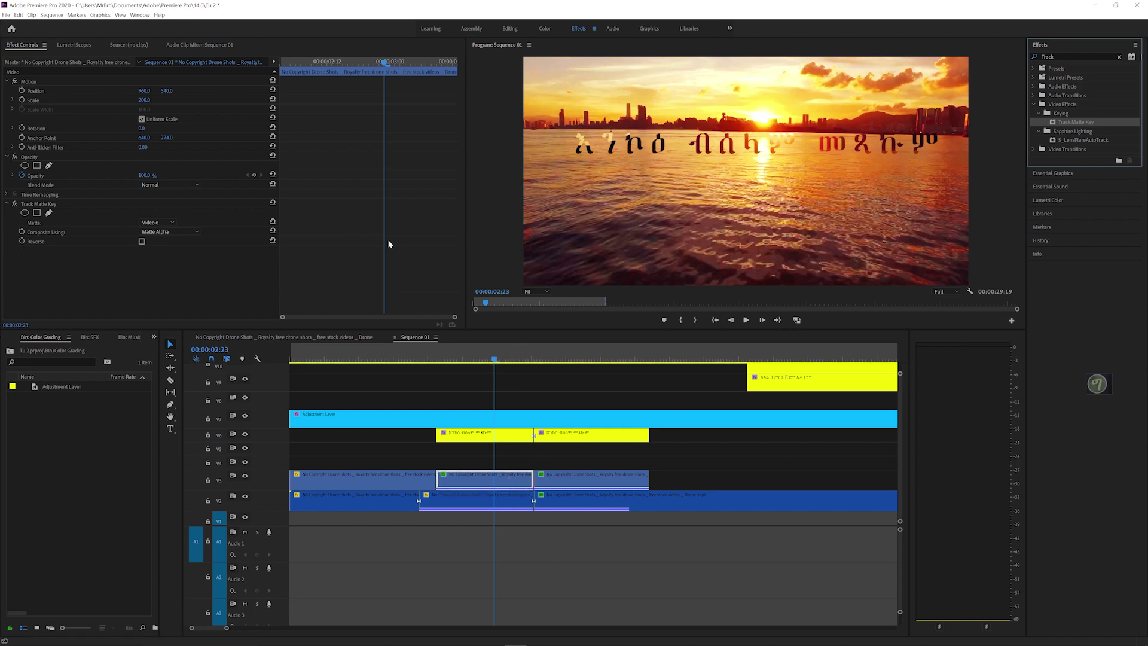
pyautogui.click(158, 223)
pyautogui.click(162, 231)
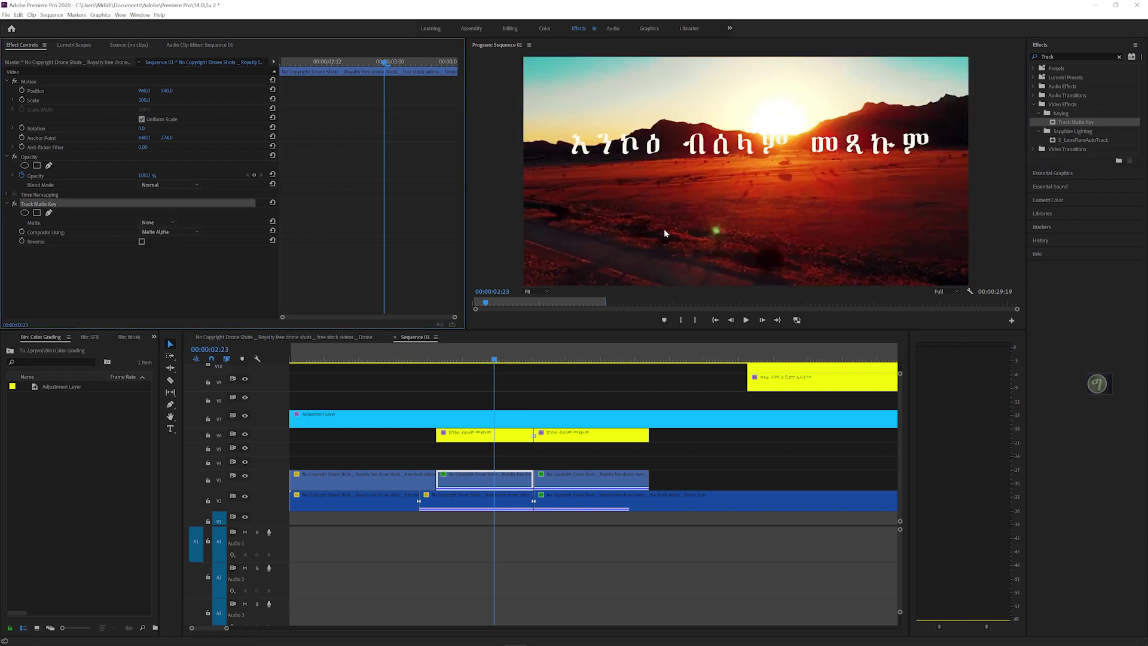
pyautogui.click(440, 358)
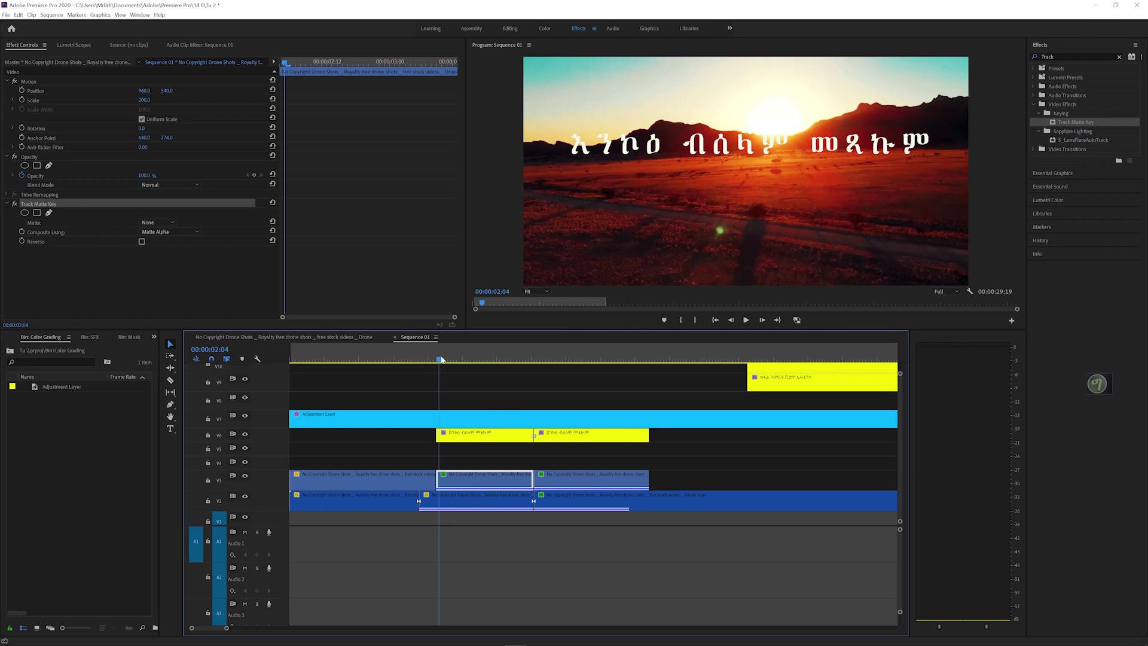
pyautogui.press('space')
pyautogui.press('space')
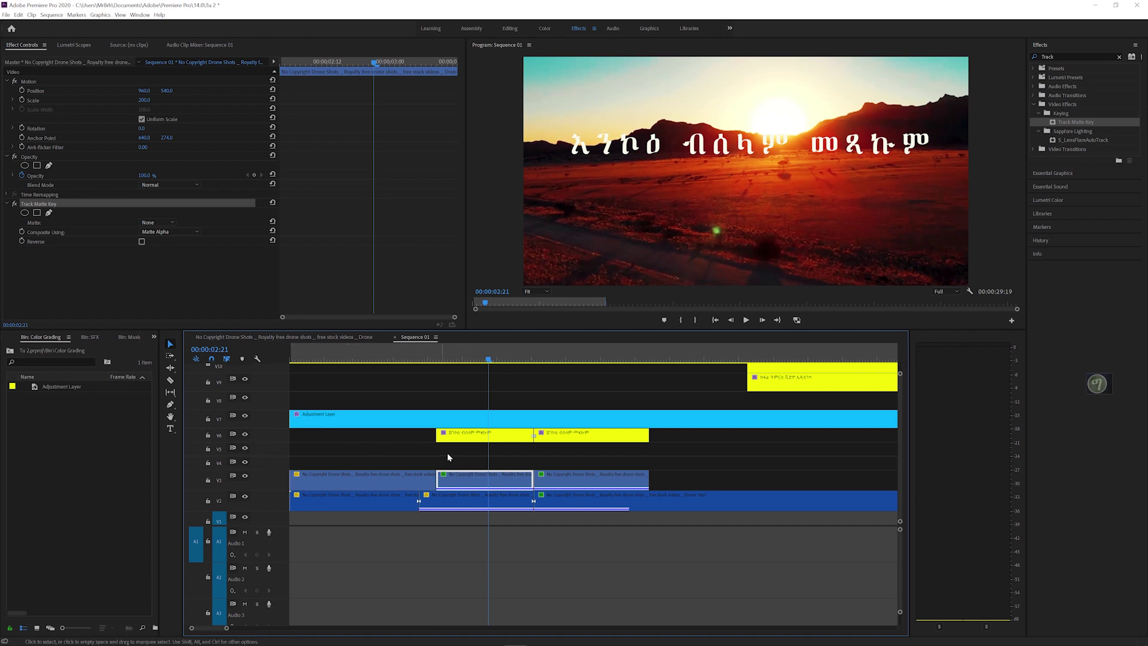
# Step: Check the first title on V6, reselect the second V3 clip and set its Track Matte Key matte to Video 6
pyautogui.click(467, 437)
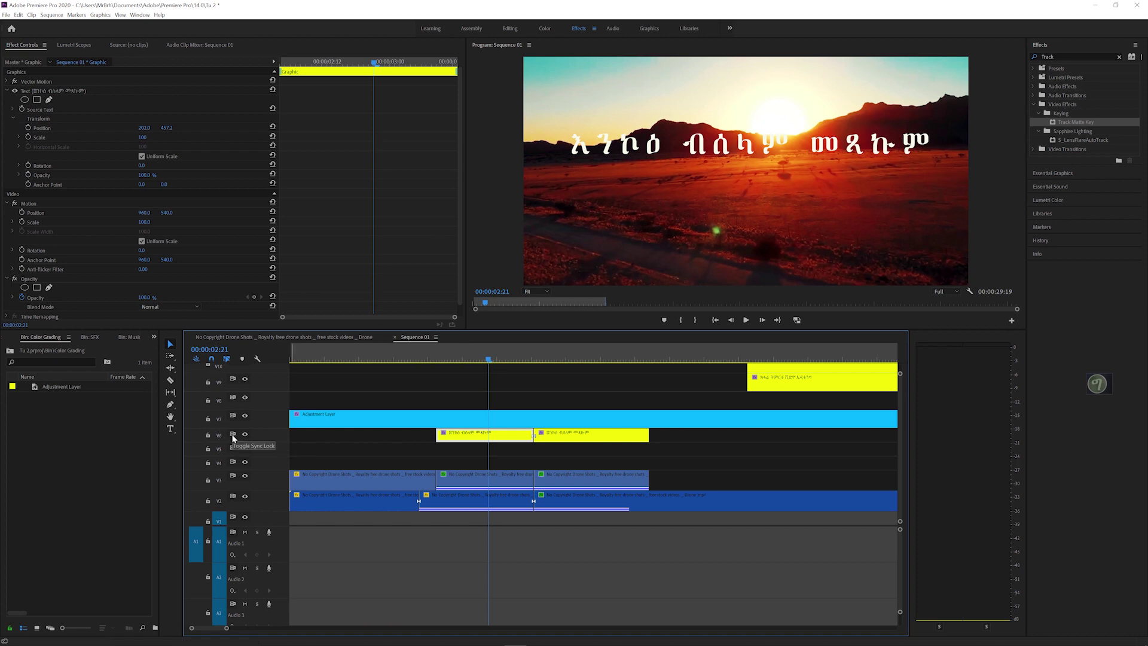
pyautogui.click(460, 477)
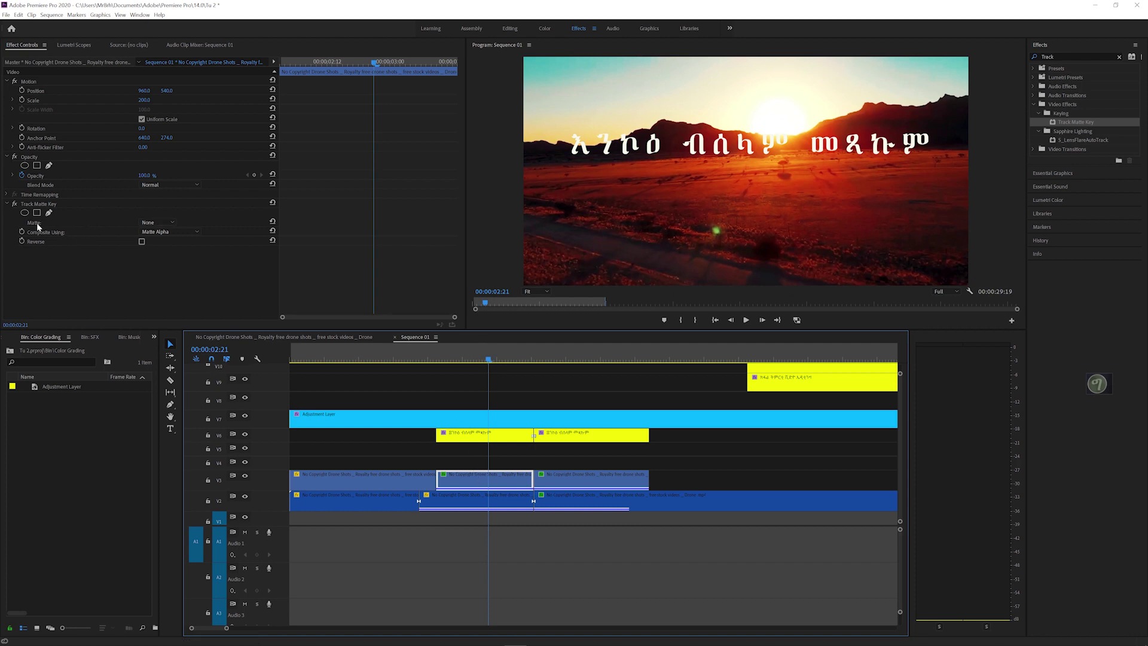
pyautogui.click(156, 222)
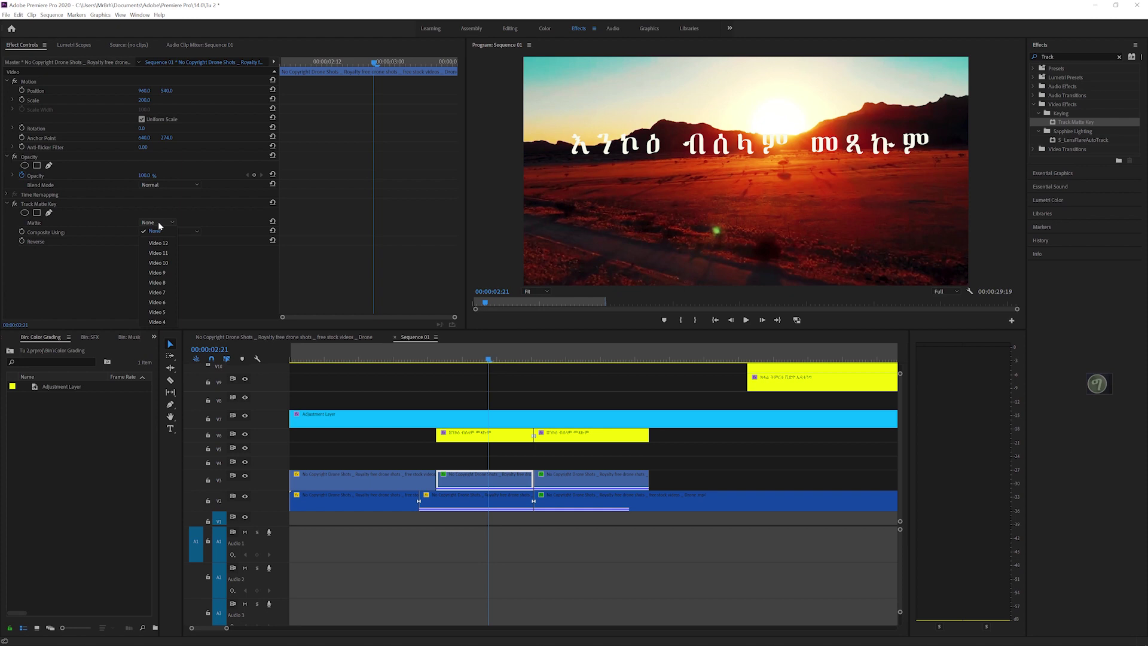
pyautogui.click(157, 302)
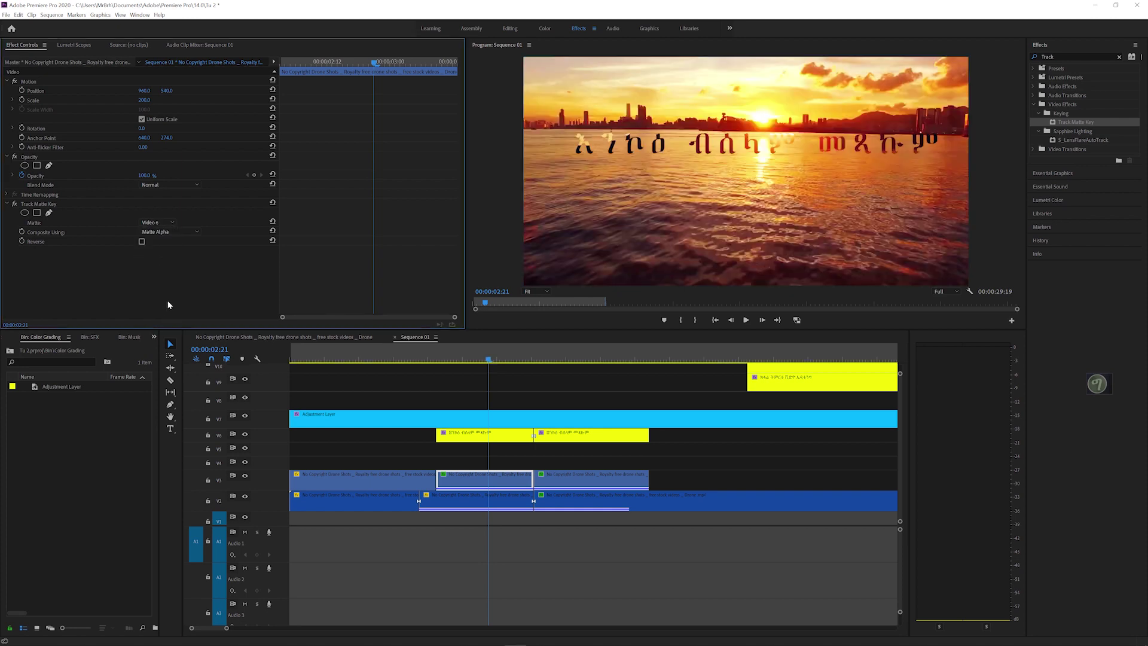
# Step: Preview the matted title by scrubbing across both V6 title clips and playing from 00:00:03:16
pyautogui.click(444, 359)
pyautogui.moveTo(445, 358); pyautogui.dragTo(572, 364)
pyautogui.click(543, 359)
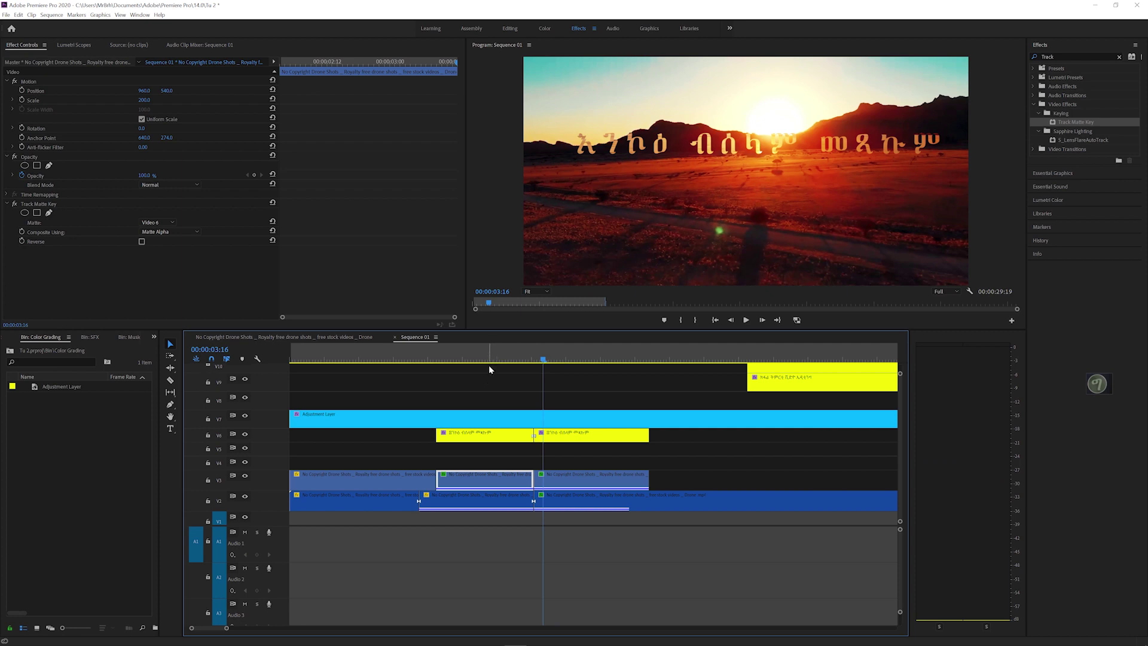
pyautogui.press('space')
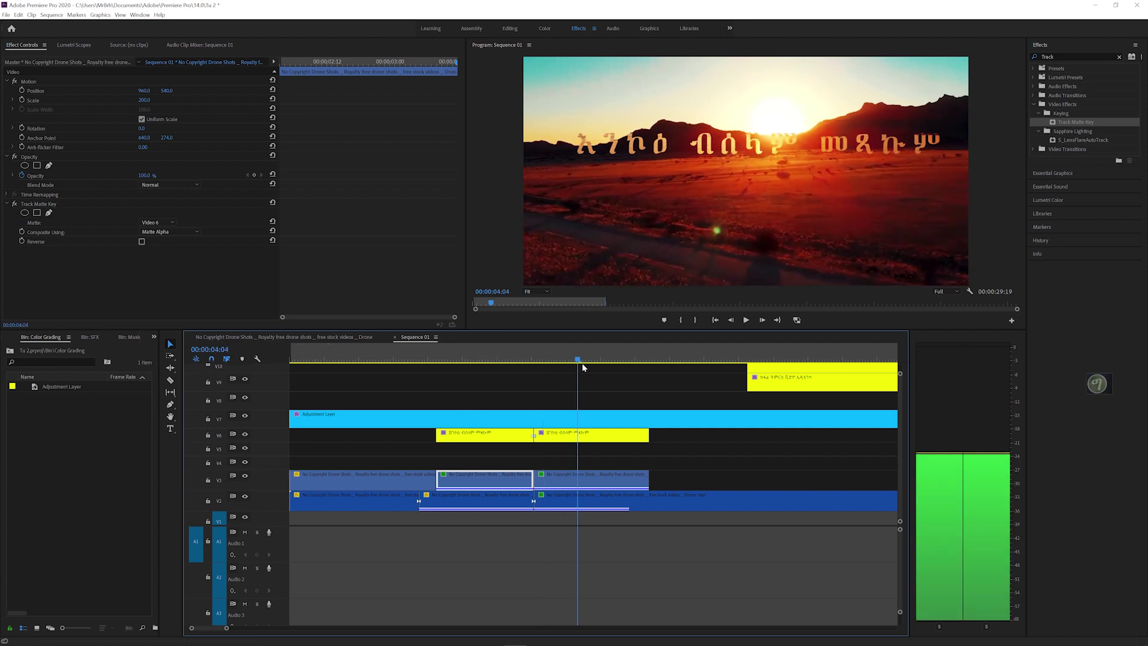
# Step: At 00:00:06:15, start a new horizontal text layer over the trees beside the existing large 2
pyautogui.moveTo(680, 364); pyautogui.dragTo(745, 362)
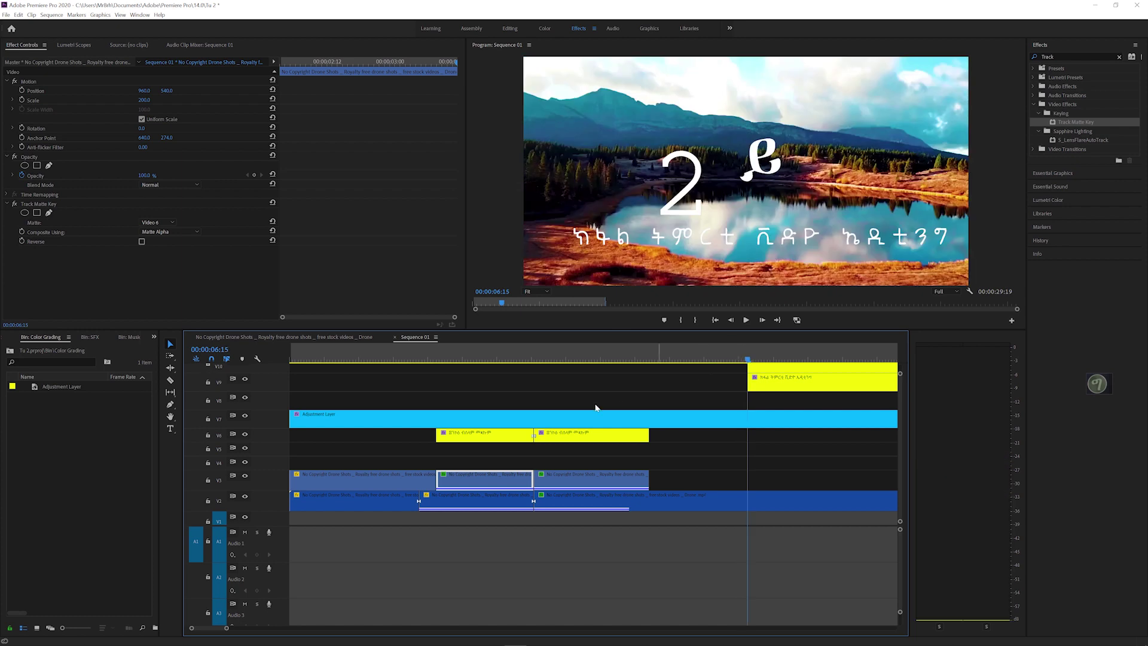
pyautogui.click(170, 430)
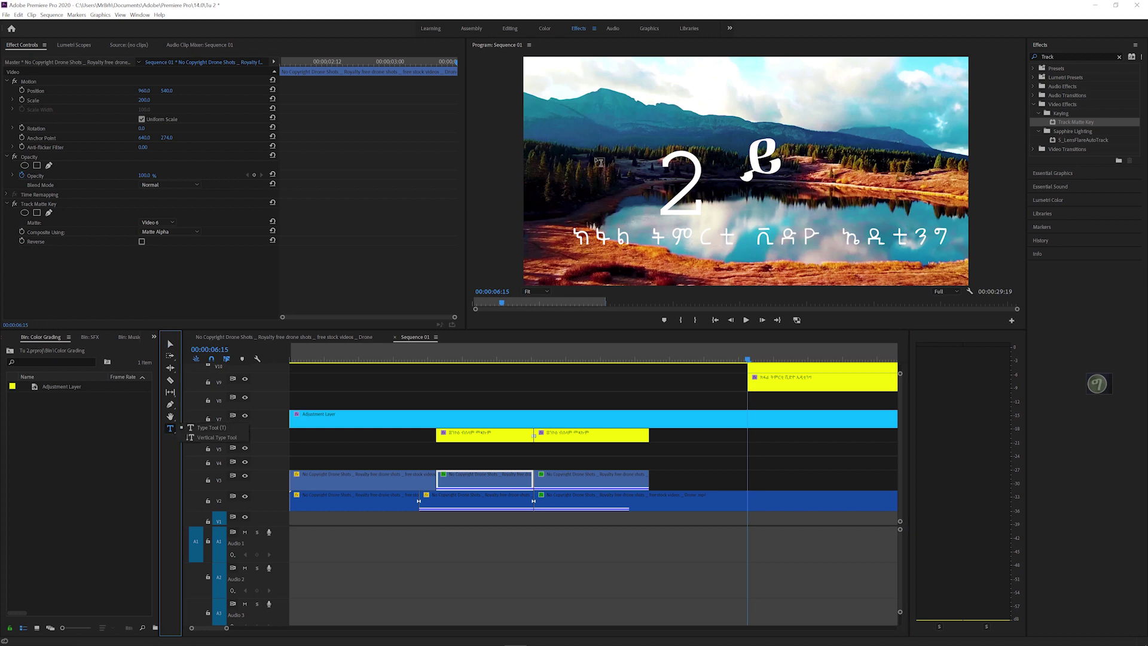
pyautogui.click(601, 152)
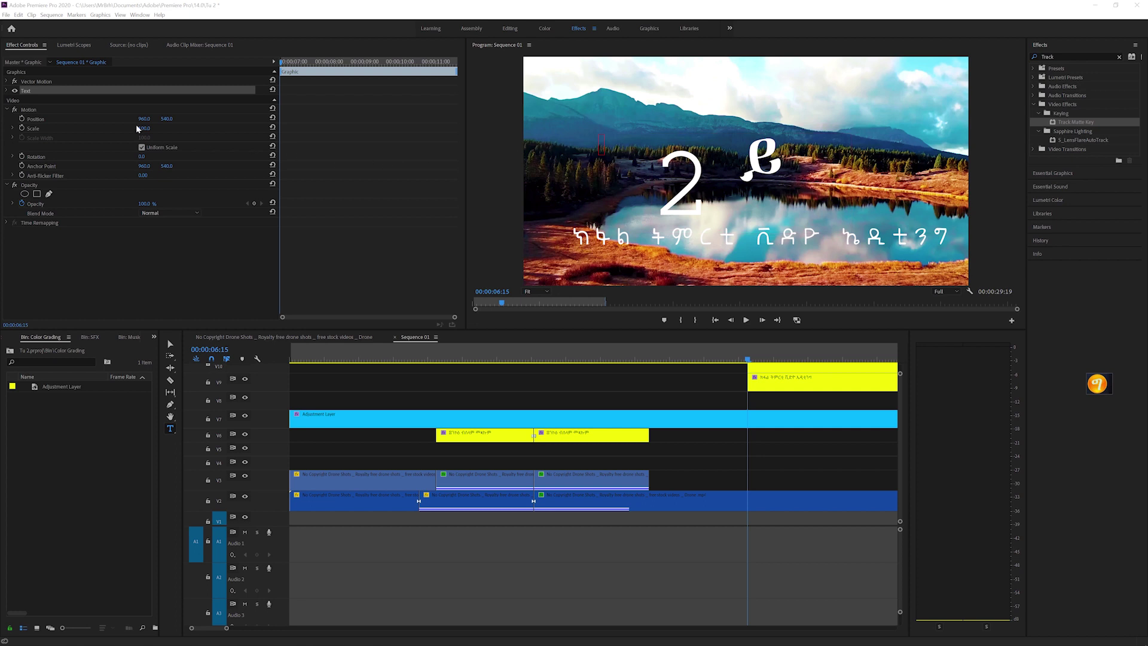
# Step: Browse the fonts for the new text layer, filter them to favourites and set the font to Geez Able
pyautogui.click(7, 91)
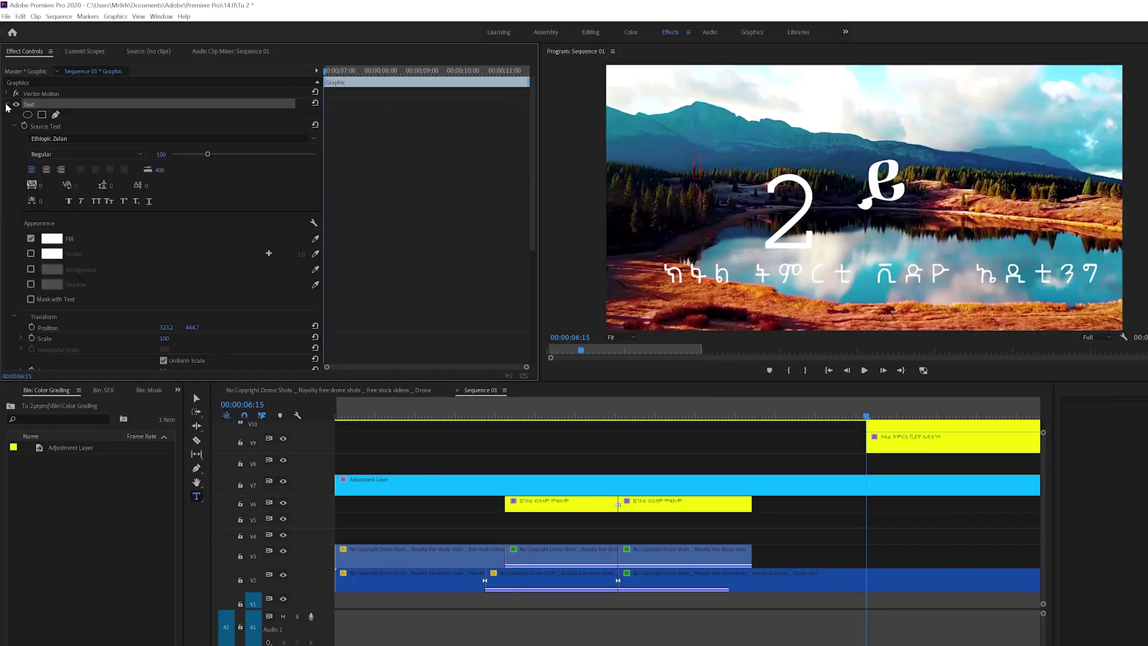
pyautogui.click(312, 138)
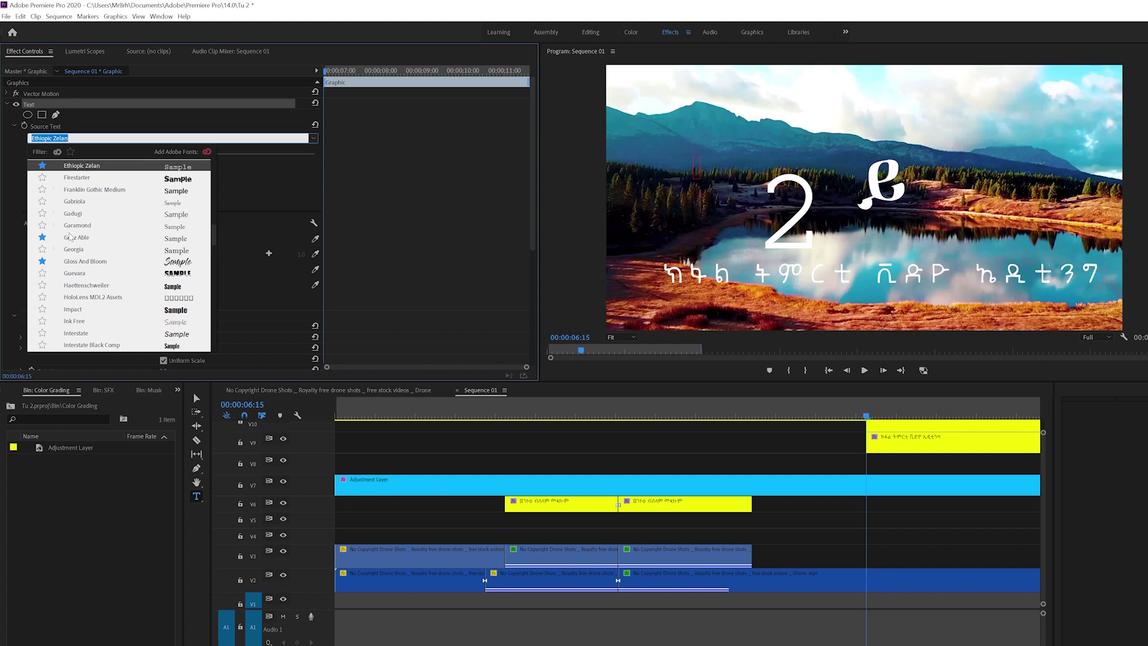
pyautogui.scroll(5, 76, 197)
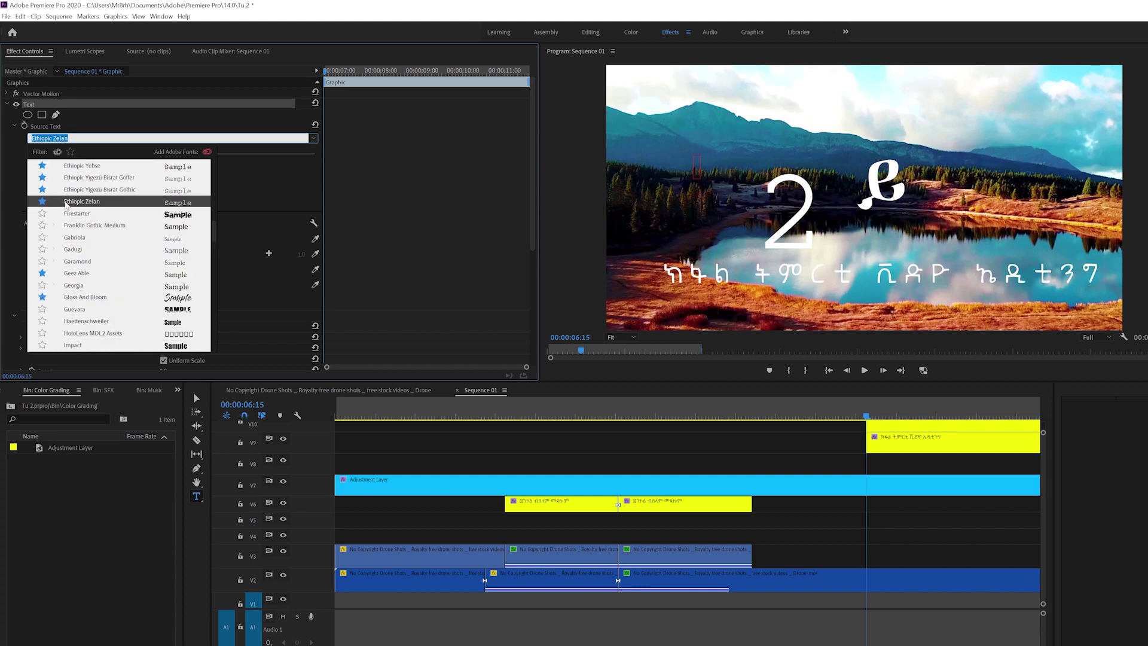
pyautogui.scroll(-3, 81, 207)
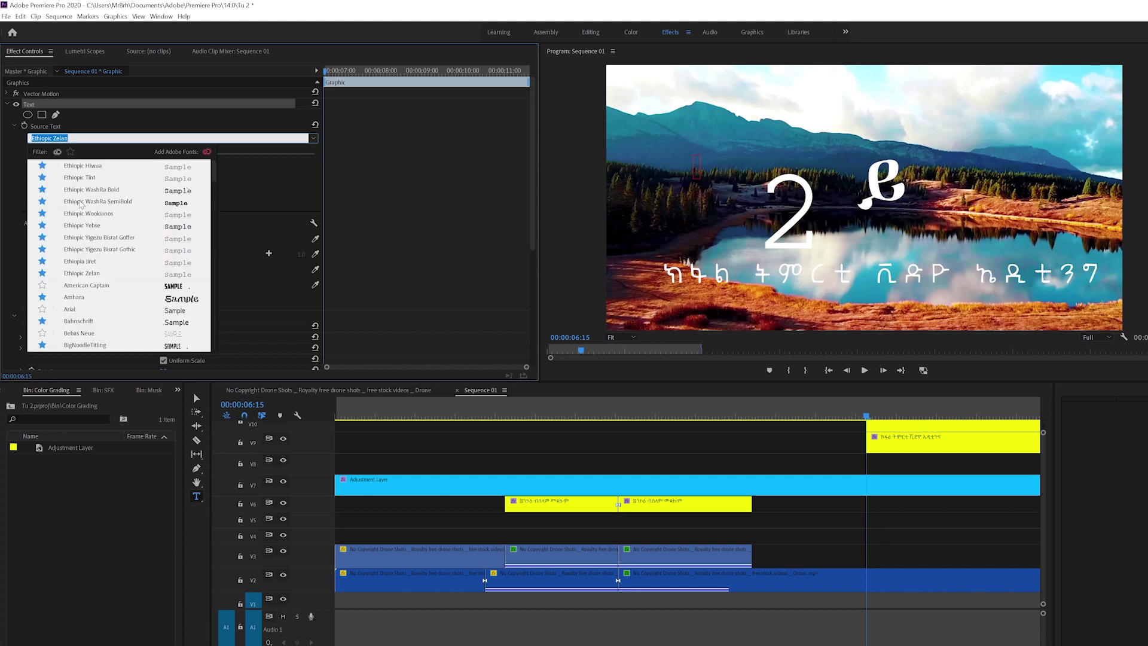
pyautogui.scroll(-10, 81, 208)
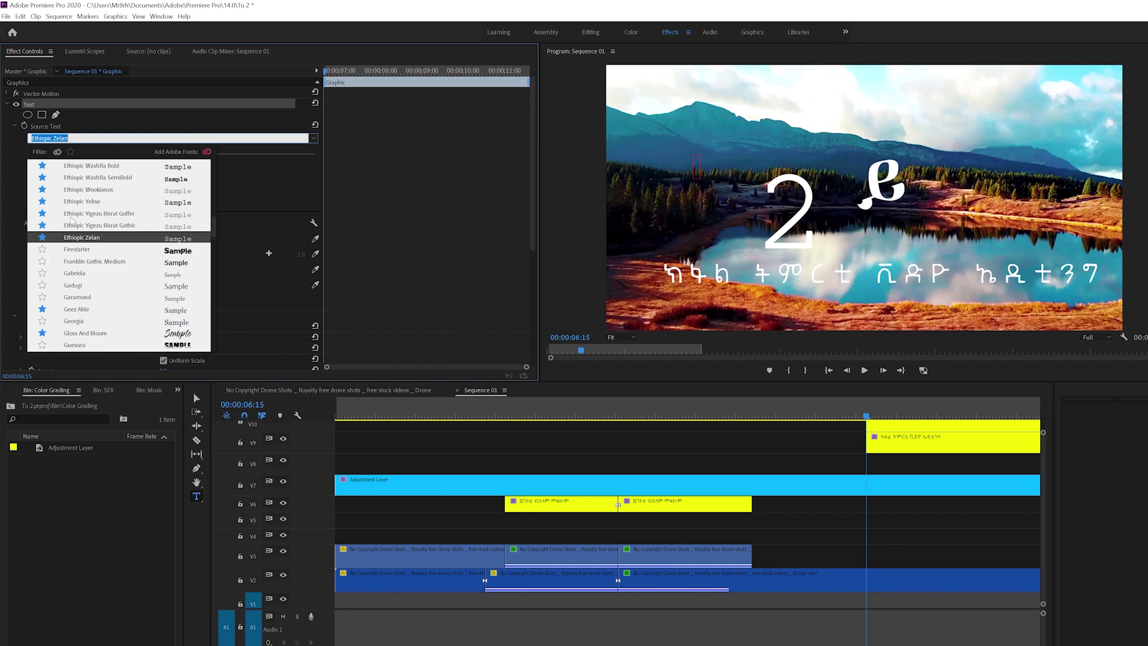
pyautogui.click(70, 152)
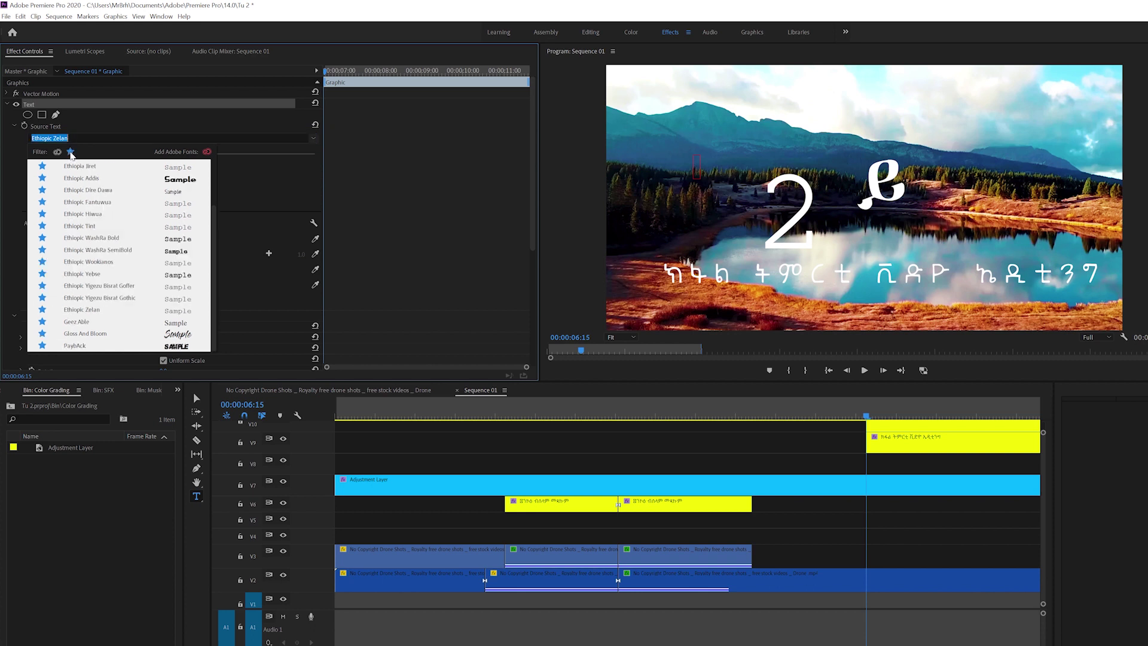
pyautogui.click(267, 203)
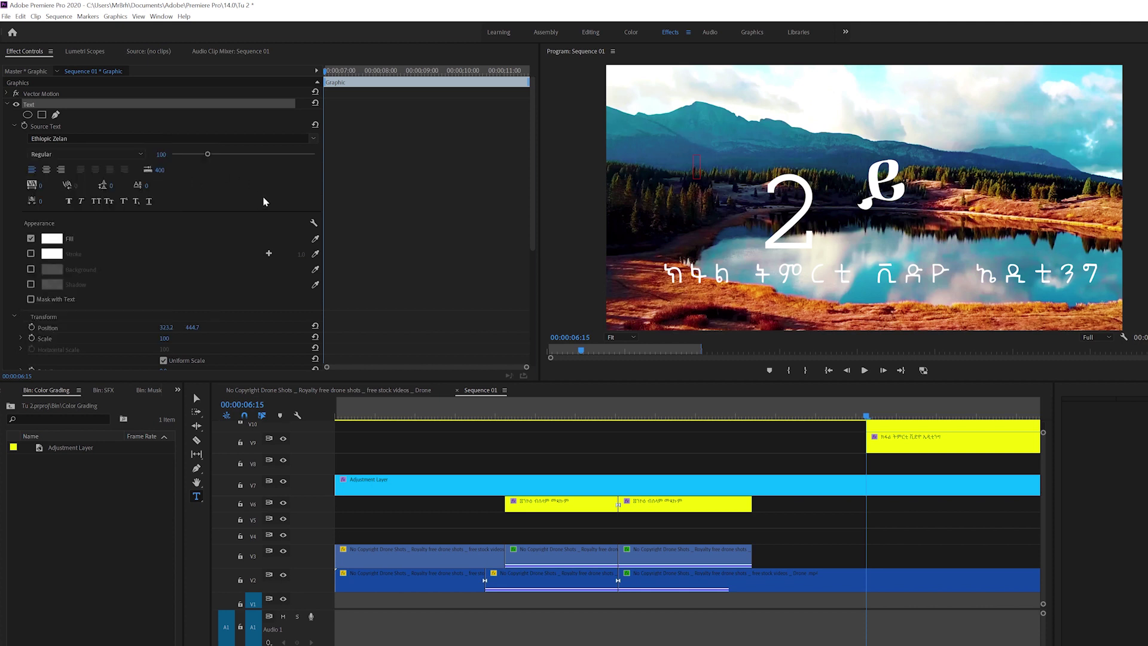
pyautogui.click(315, 141)
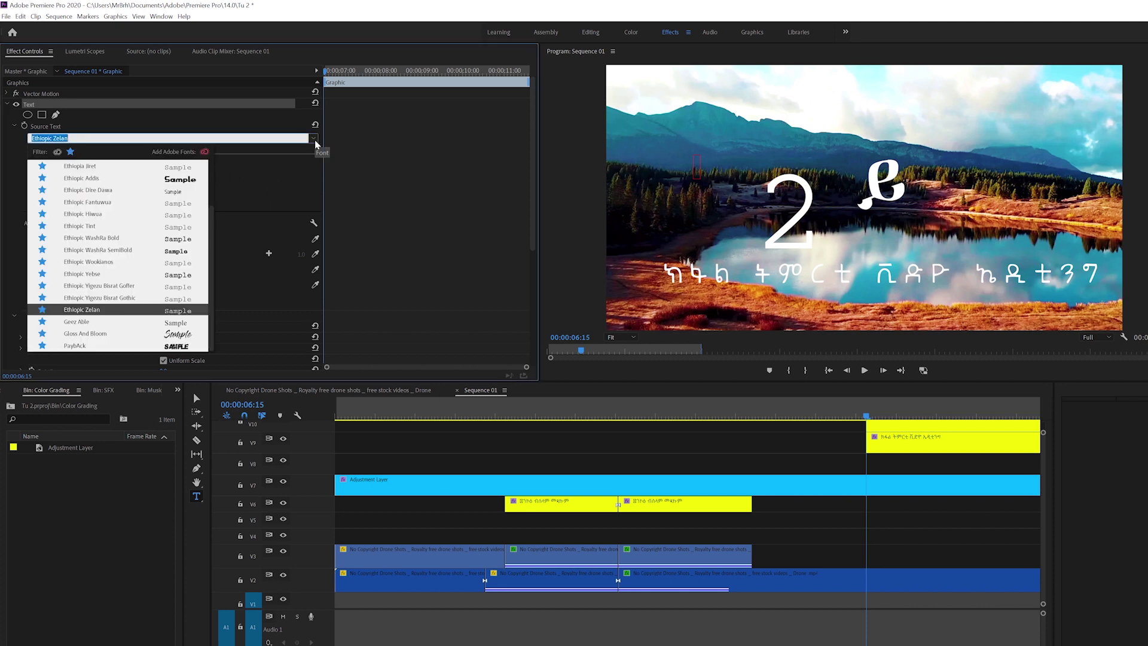
pyautogui.click(70, 152)
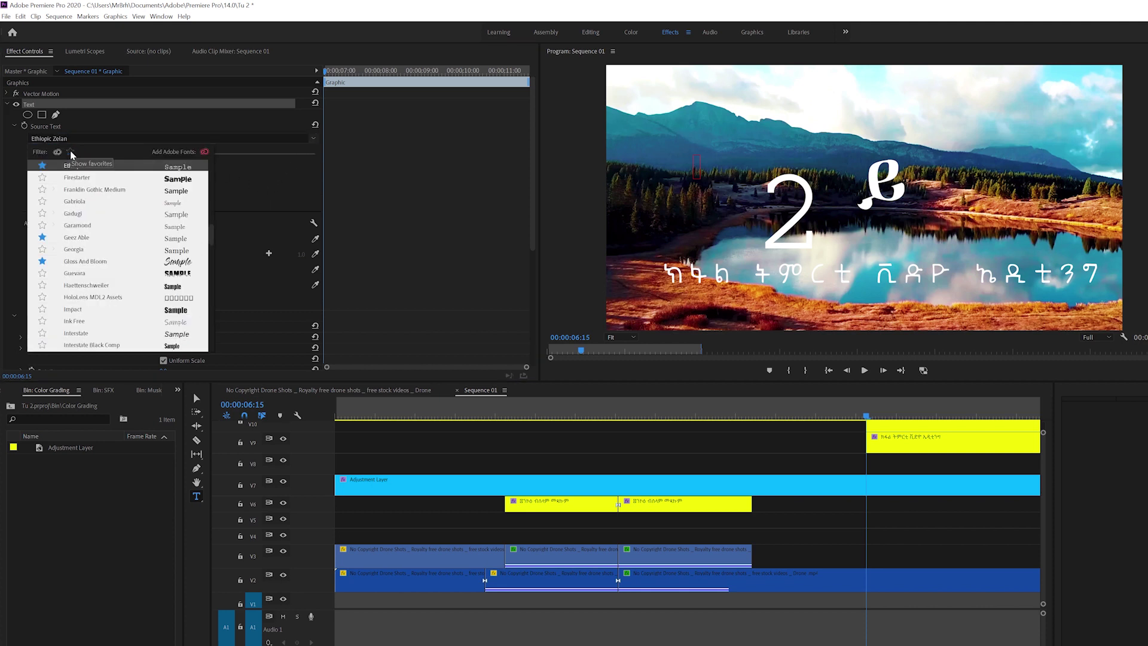
pyautogui.click(71, 152)
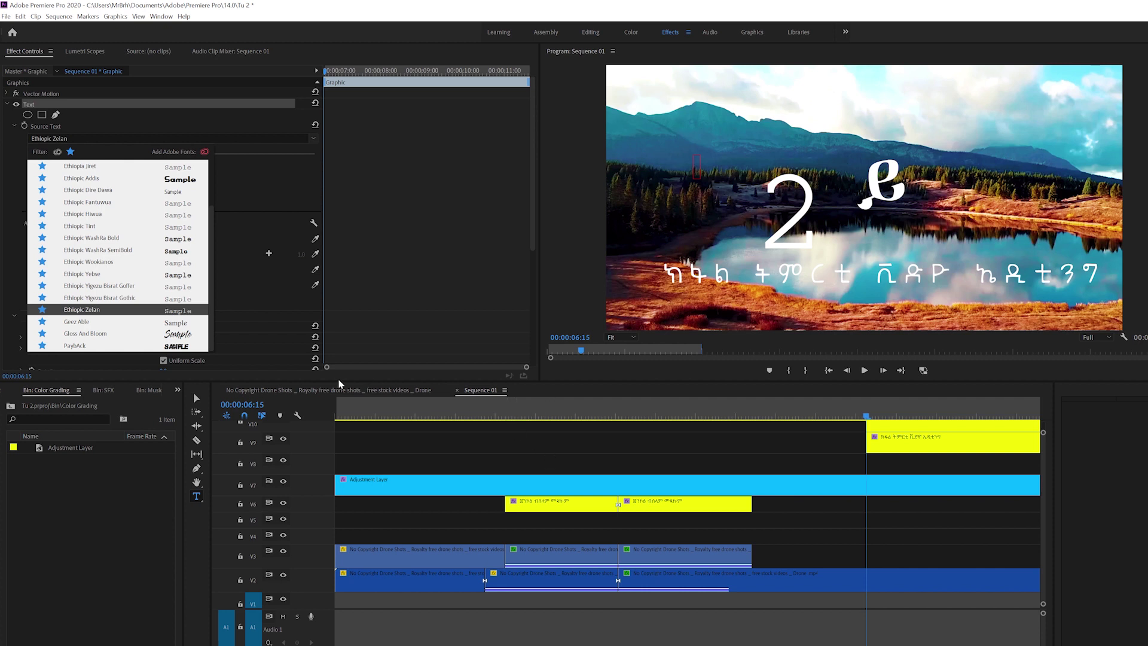
pyautogui.click(77, 322)
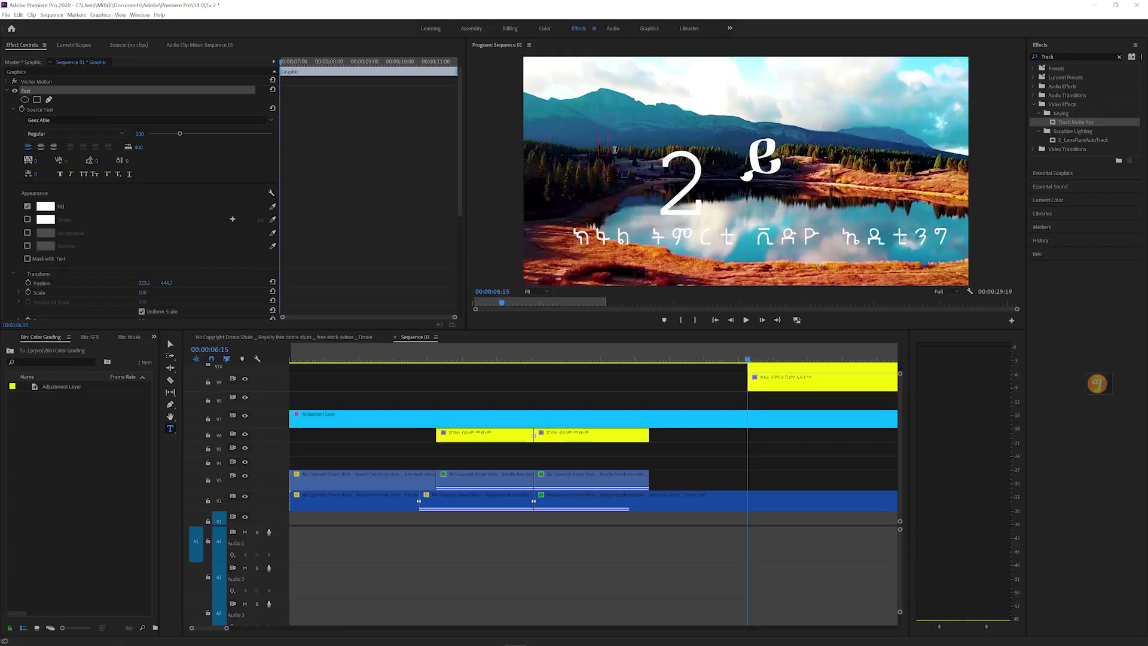
# Step: Enter "2 ይ" in the new text layer and finish text editing
pyautogui.press('BackSpace')
pyautogui.write('2')
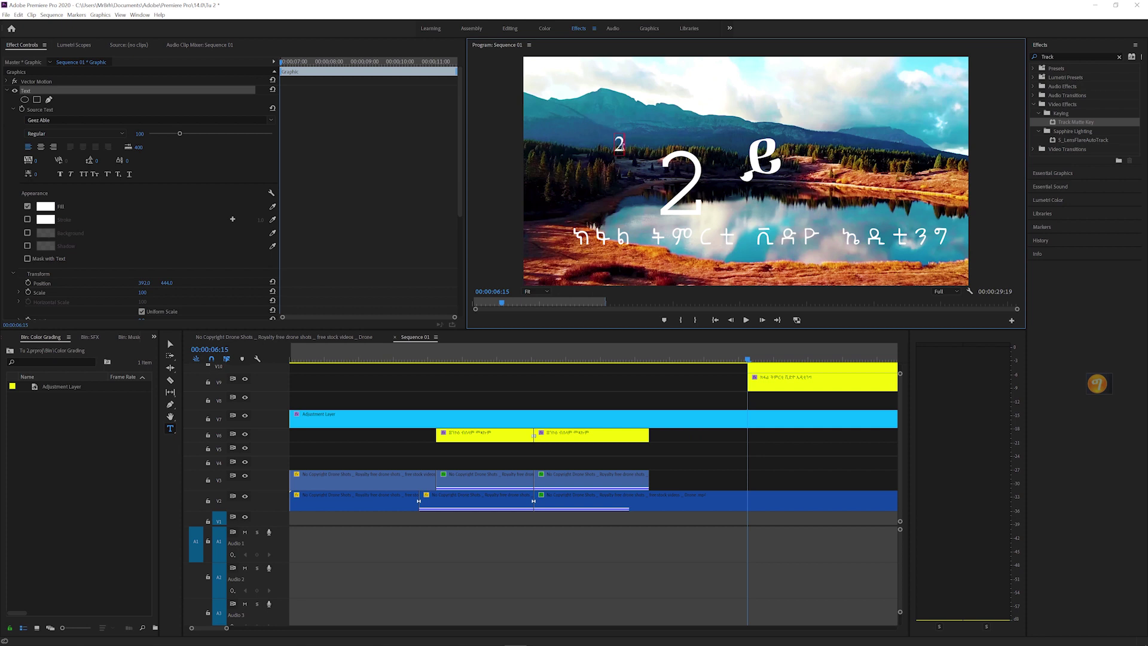
pyautogui.write(' ይ')
pyautogui.click(171, 345)
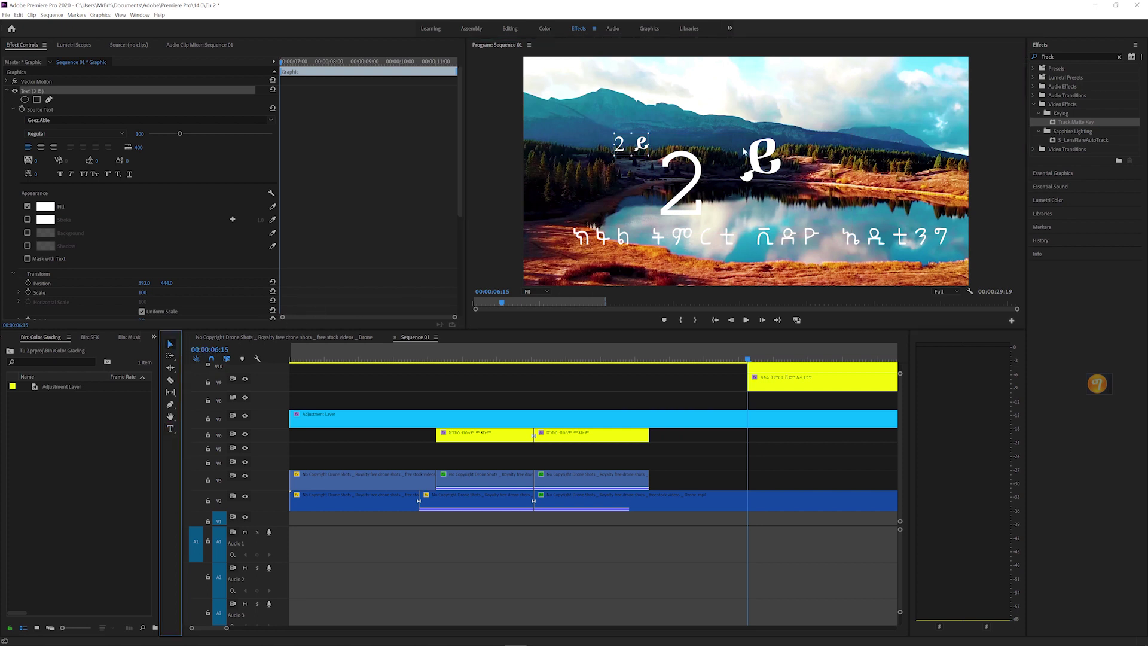
# Step: Select only the ይ in the new text, try faux italic, and format the character with small caps and superscript
pyautogui.click(170, 428)
pyautogui.moveTo(633, 144); pyautogui.dragTo(650, 150)
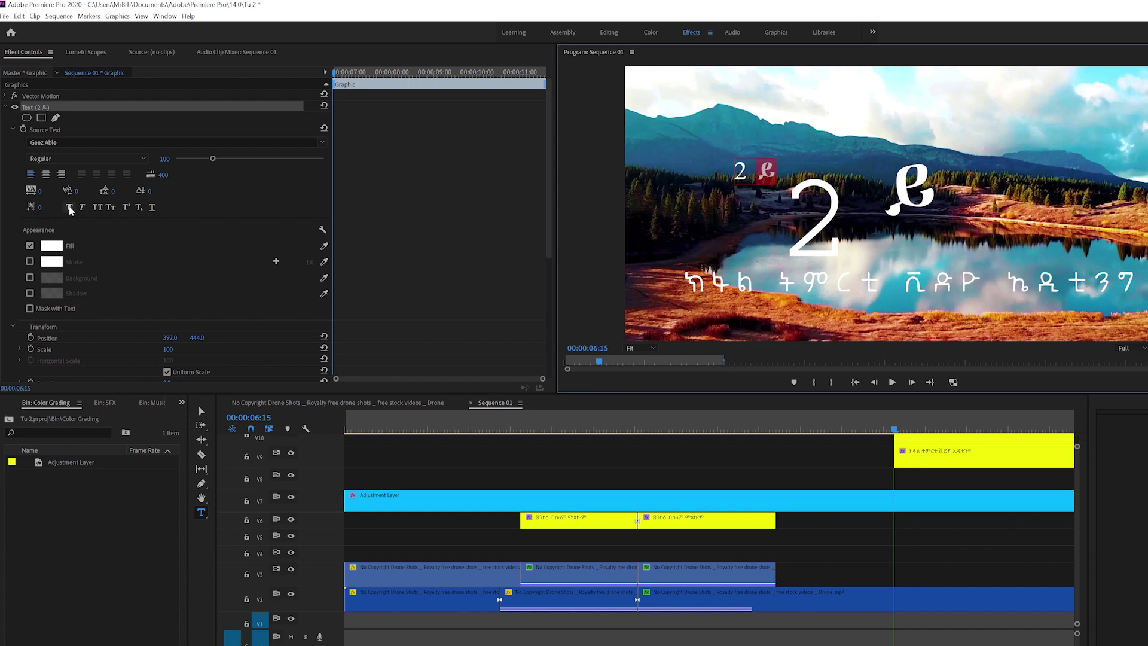
pyautogui.click(82, 208)
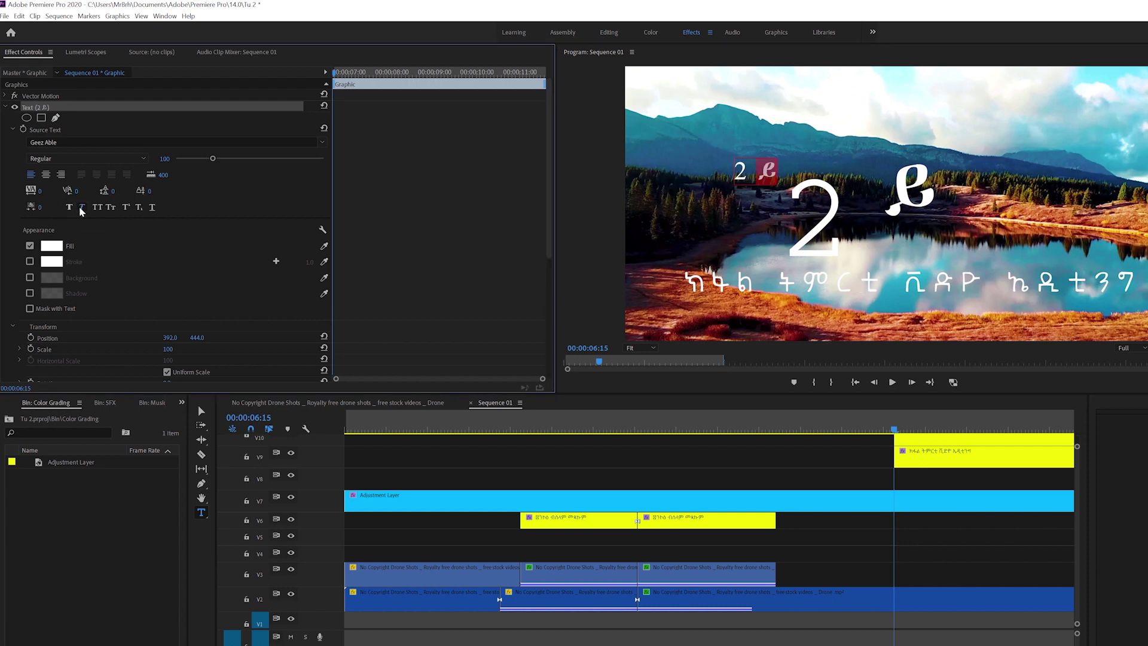
pyautogui.click(82, 207)
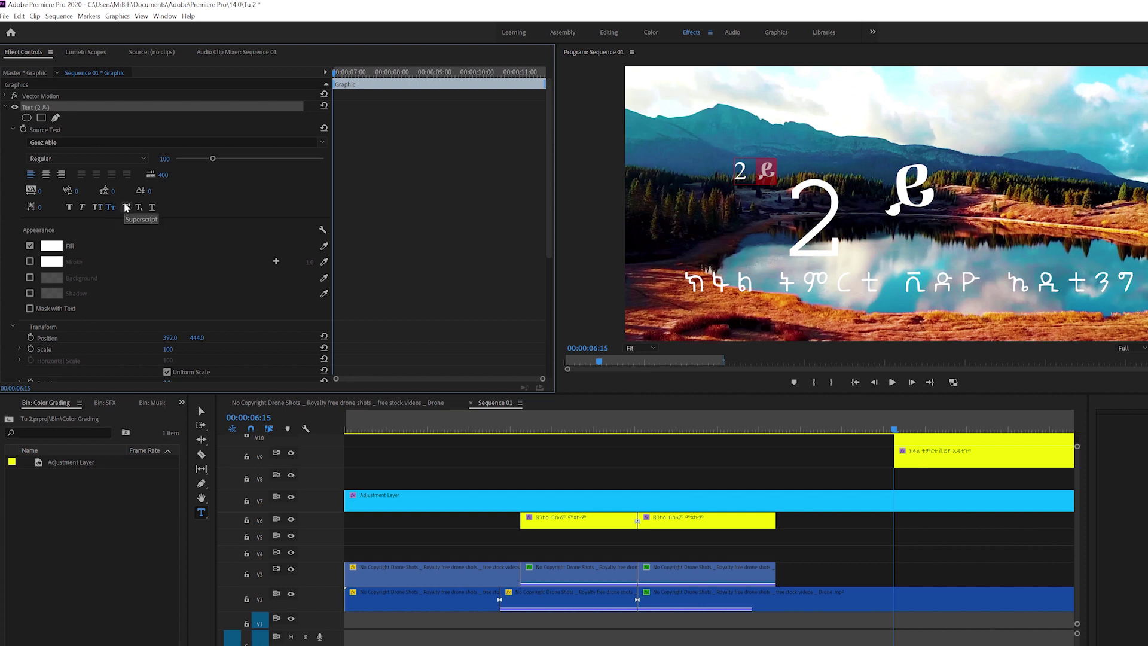
pyautogui.click(127, 208)
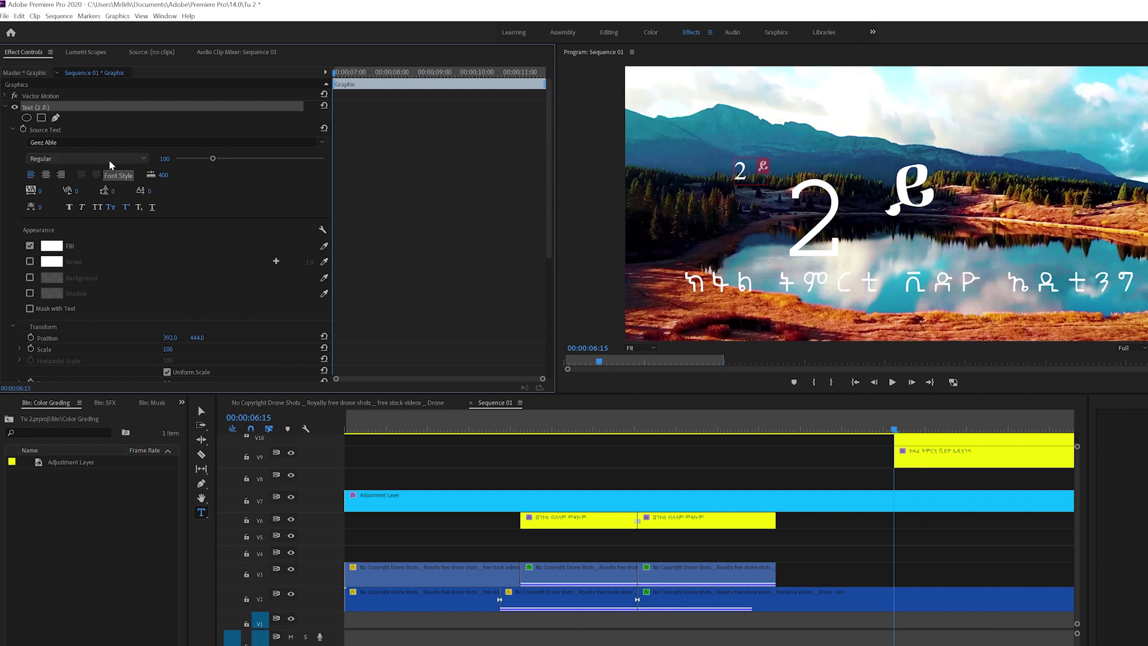
# Step: Increase the font size of the superscript ይ to 212 and that of the 2 beside it to 231
pyautogui.moveTo(213, 159); pyautogui.dragTo(255, 160)
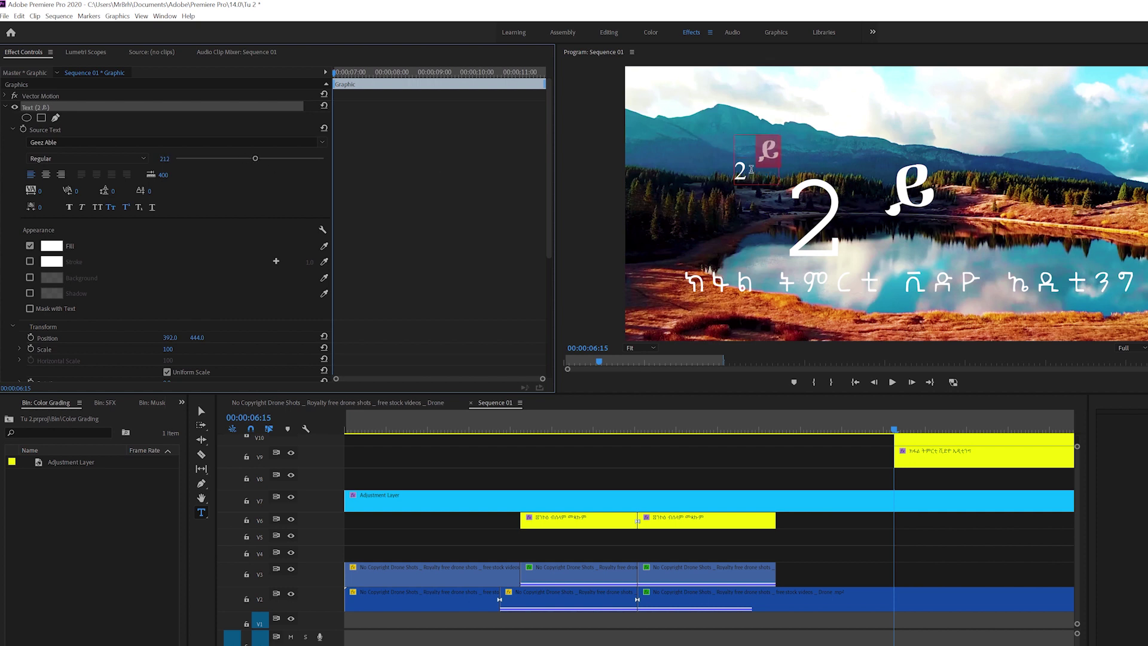
pyautogui.click(747, 172)
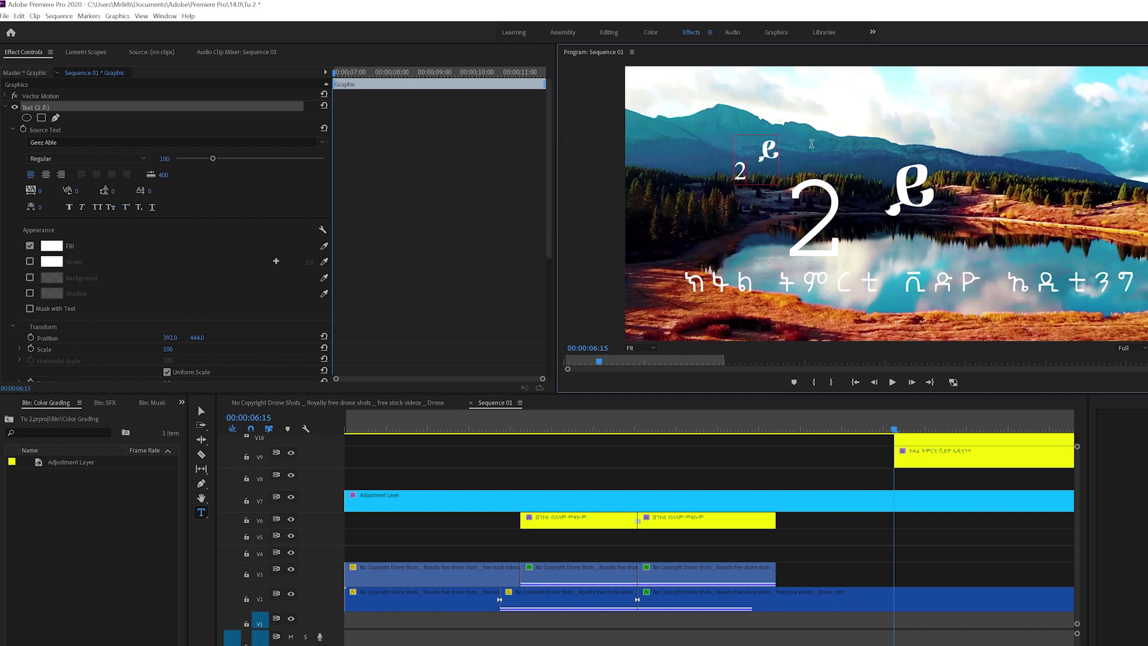
pyautogui.moveTo(747, 173); pyautogui.dragTo(734, 174)
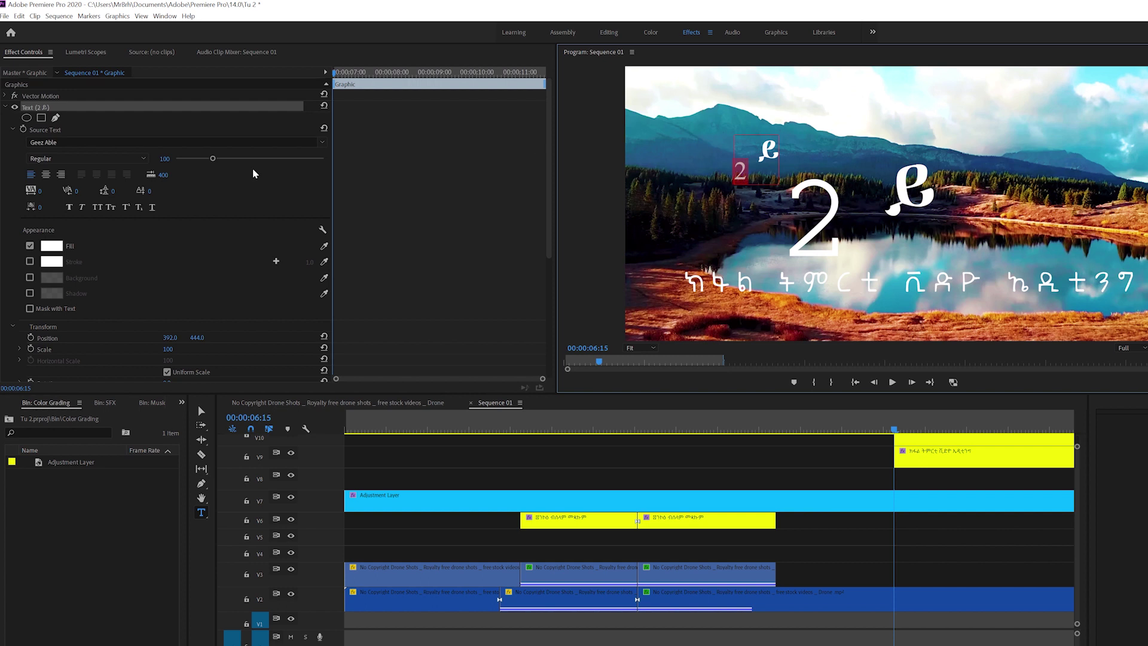
pyautogui.moveTo(212, 158); pyautogui.dragTo(260, 157)
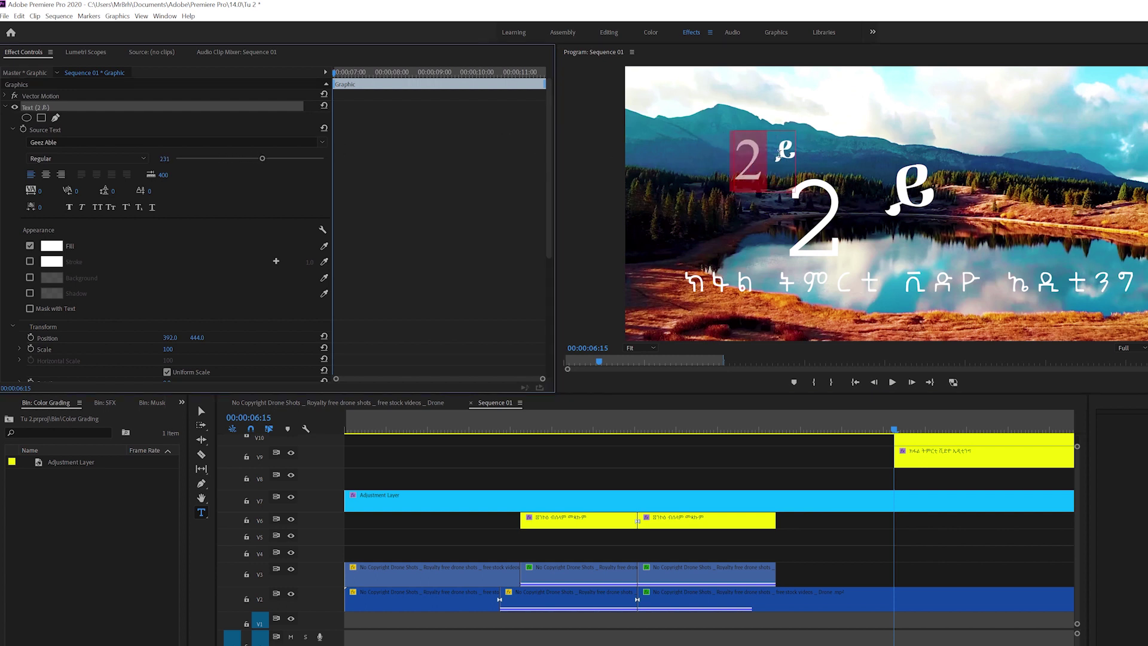
# Step: Increase the superscript ይ in the small demo text to size 300 and delete that text layer
pyautogui.moveTo(796, 154); pyautogui.dragTo(775, 153)
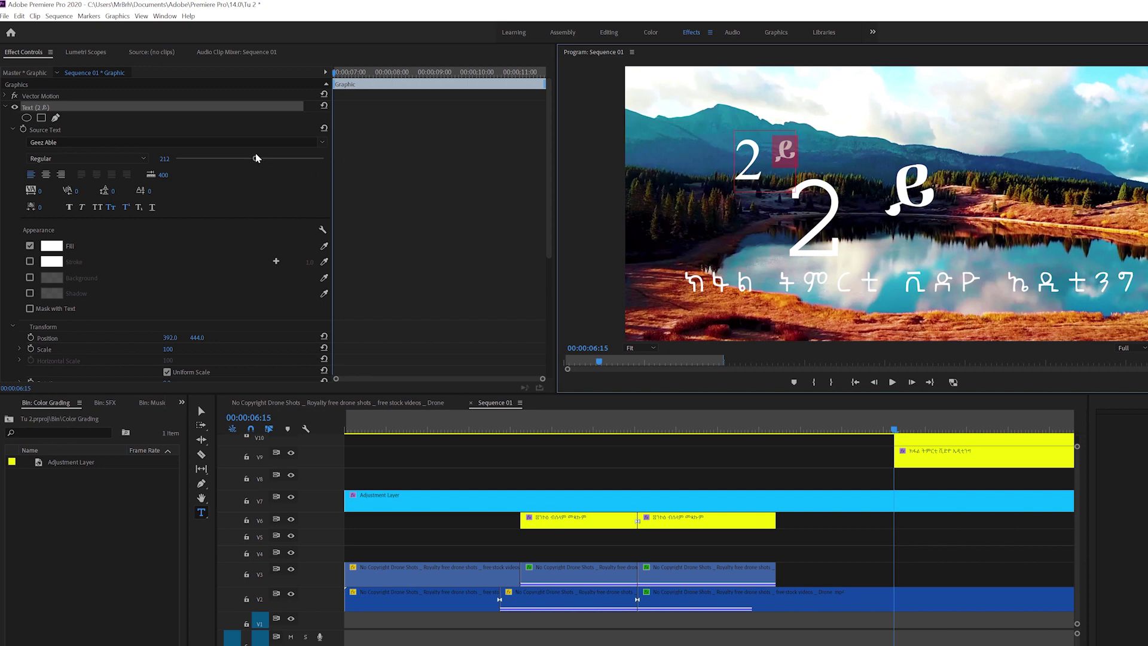
pyautogui.moveTo(256, 159); pyautogui.dragTo(286, 157)
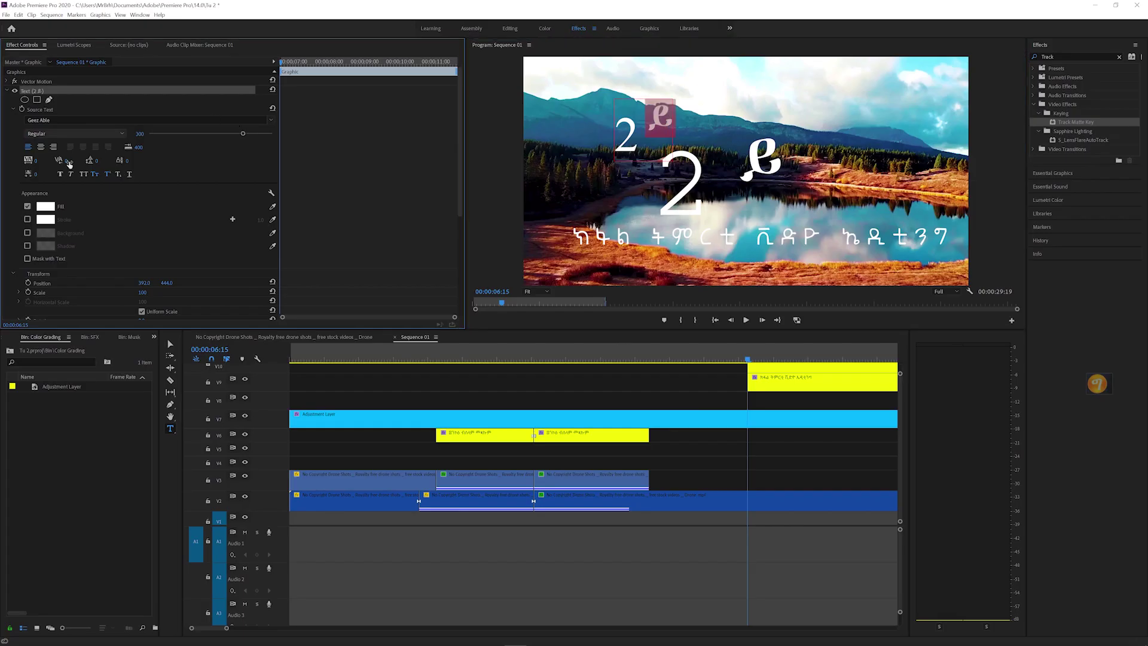
pyautogui.click(201, 413)
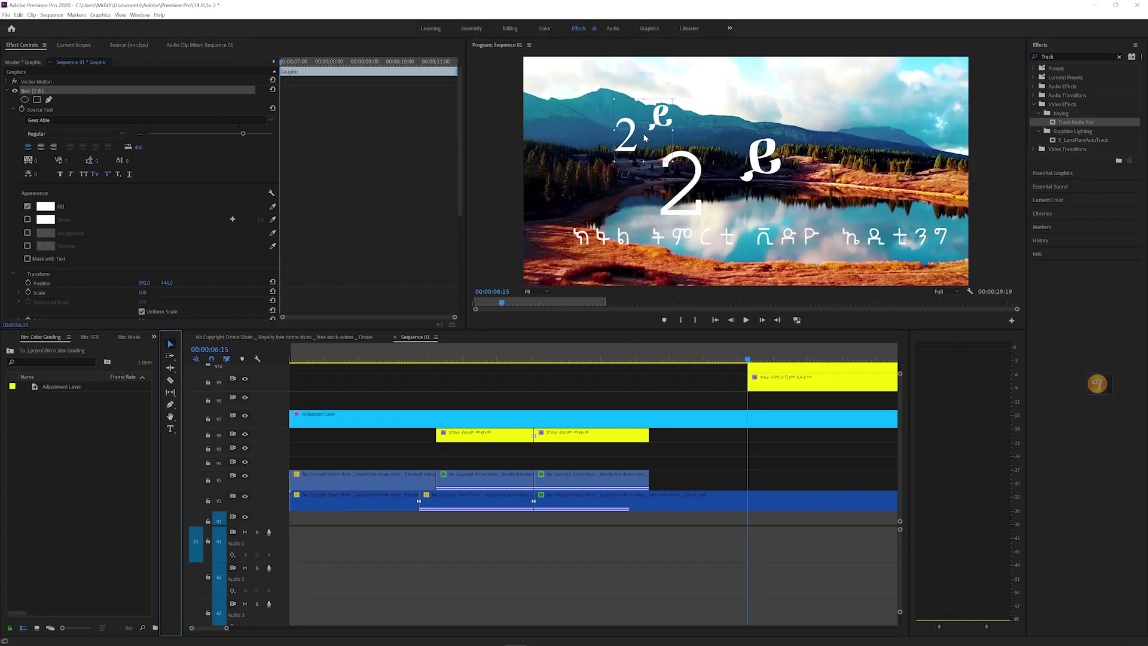
pyautogui.press('Delete')
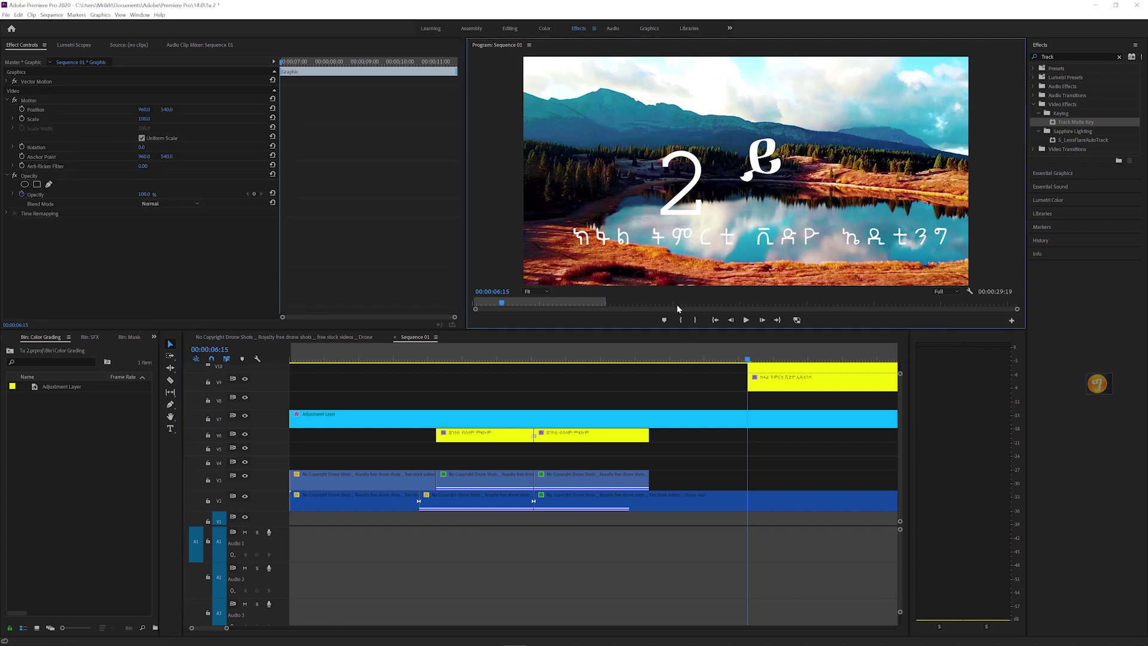
# Step: Play the opening of the title section and inspect the text settings of the 2 ይ and subtitle clips
pyautogui.click(768, 359)
pyautogui.press('space')
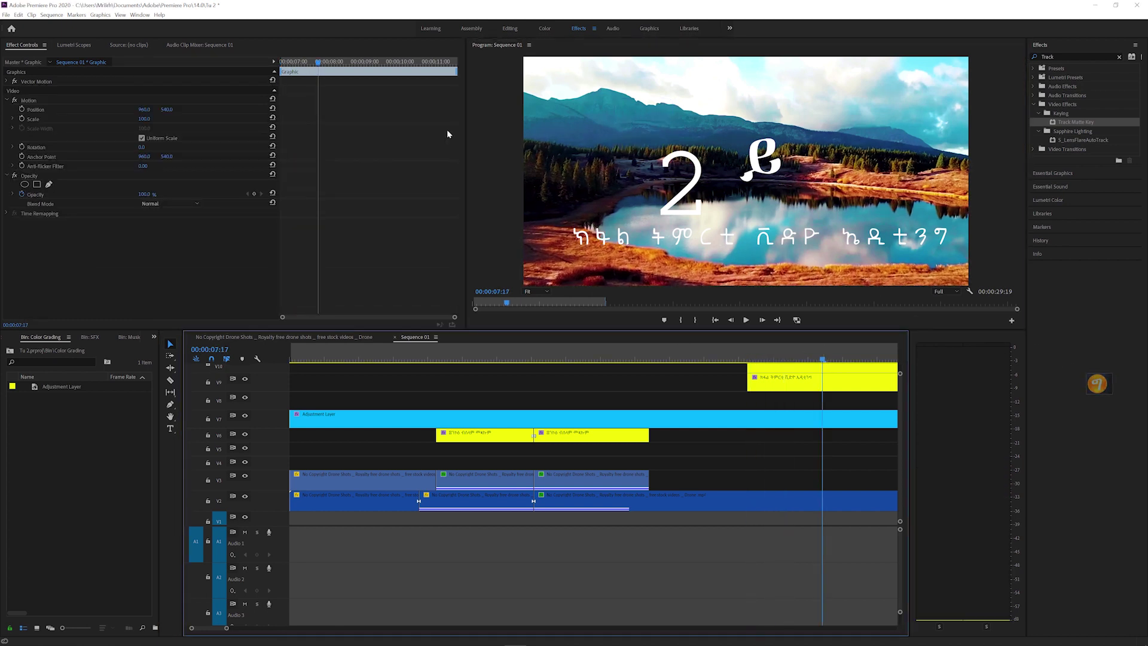
pyautogui.click(849, 367)
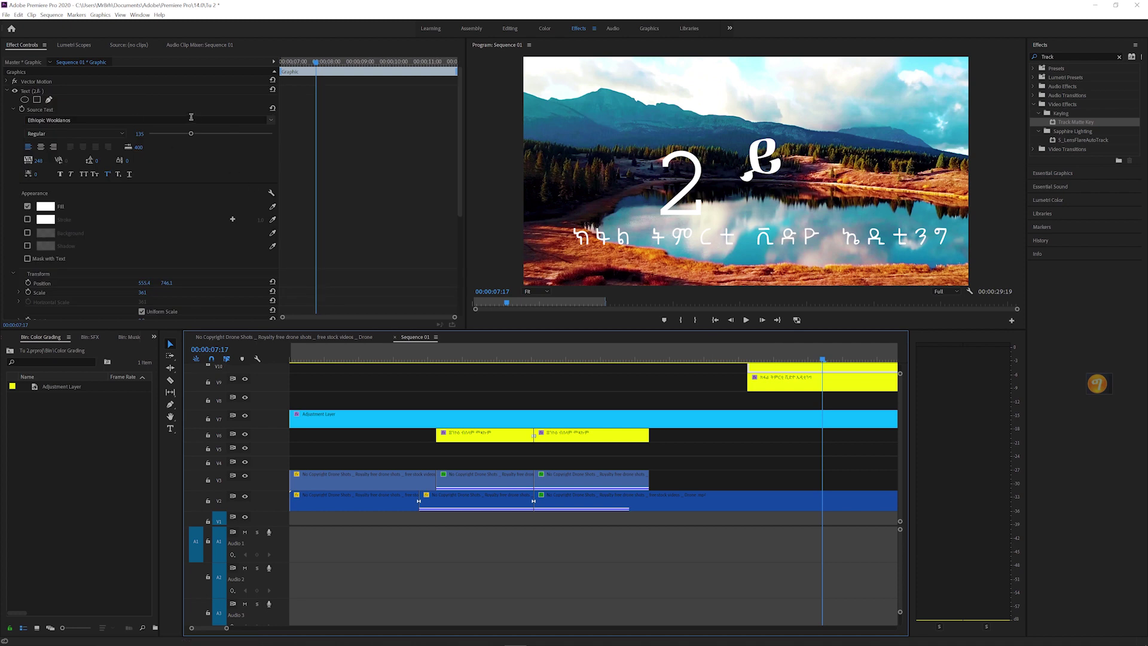
pyautogui.click(770, 378)
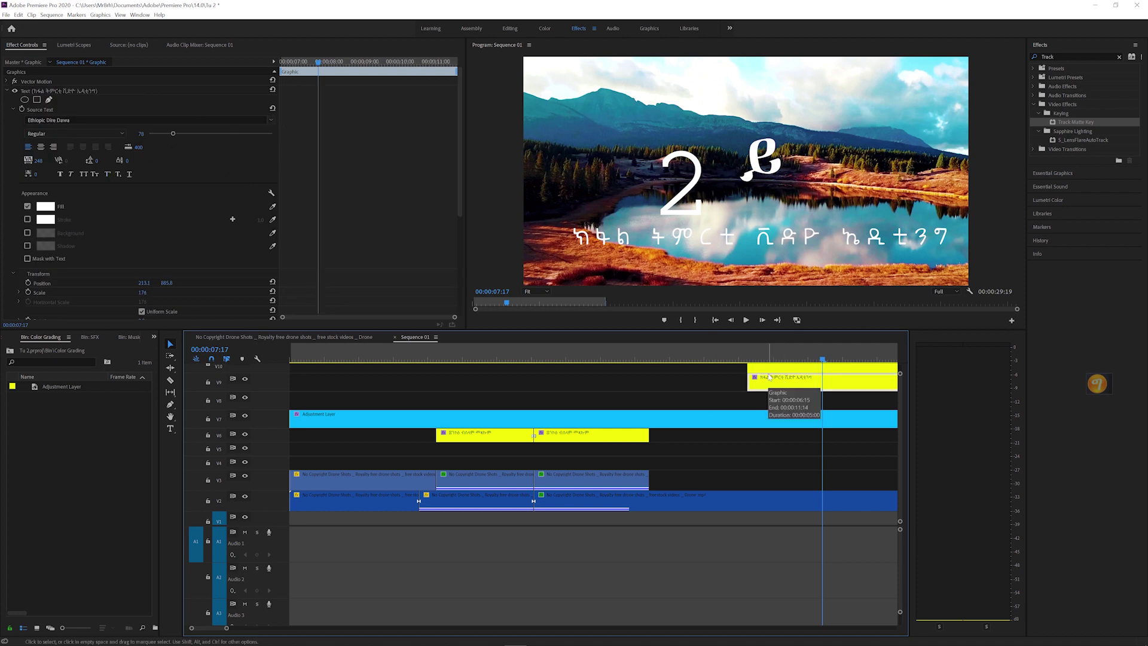
pyautogui.click(797, 357)
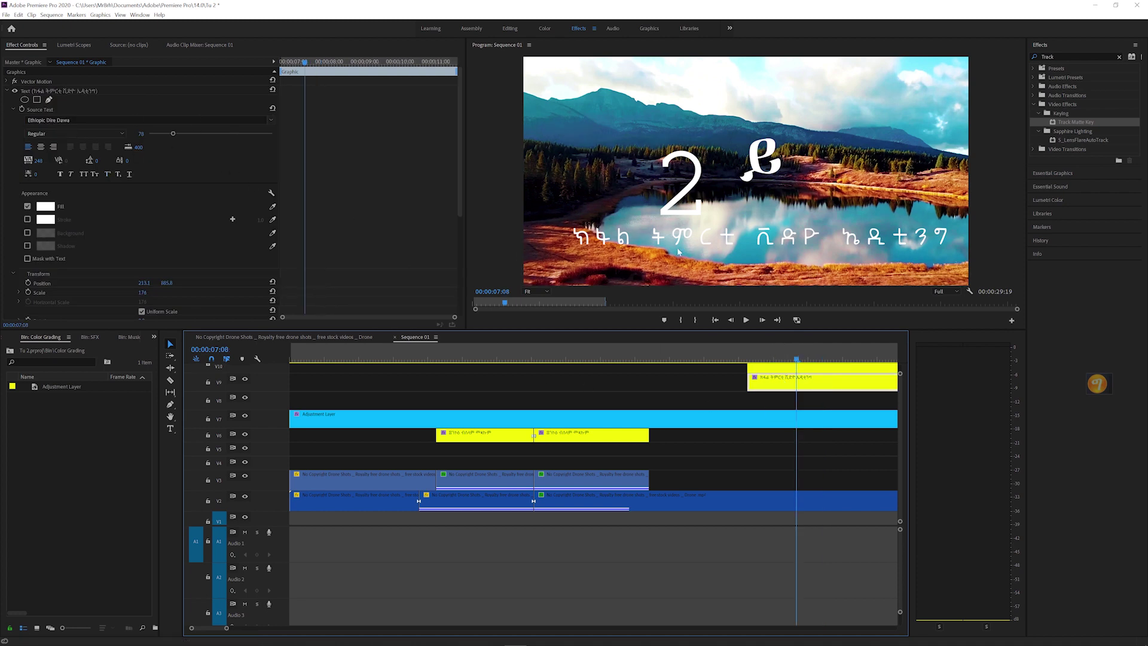
# Step: Show the whole sequence, scrub through the title section to 00:00:10:22 and select the 2 ይ clip
pyautogui.moveTo(226, 628); pyautogui.dragTo(288, 628)
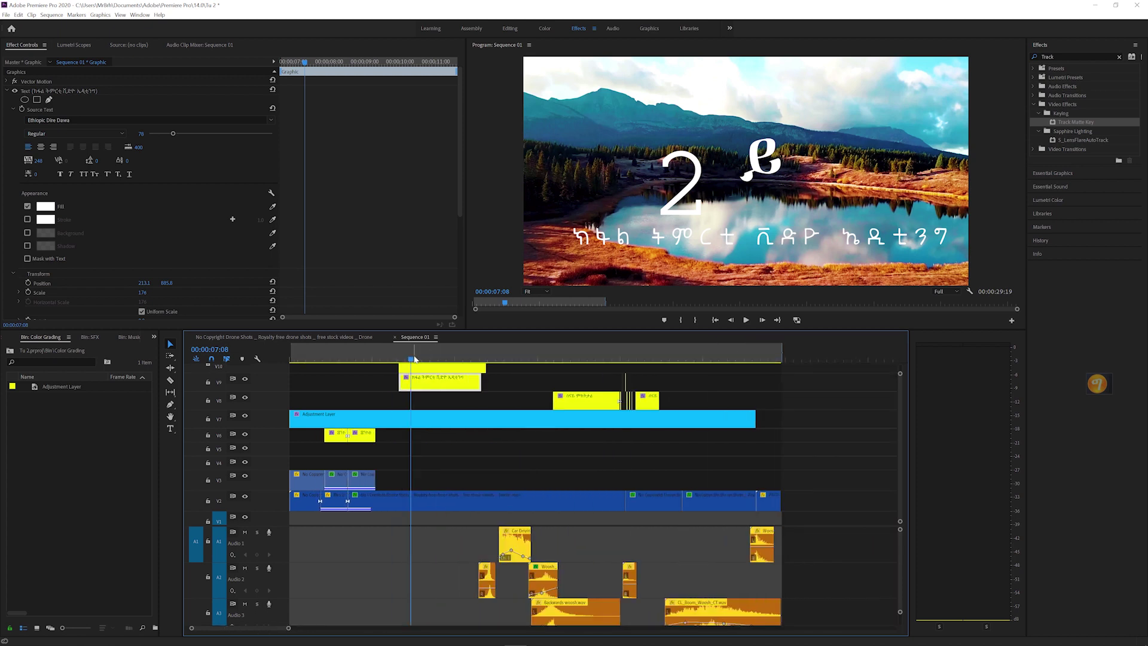
pyautogui.moveTo(414, 359); pyautogui.dragTo(470, 358)
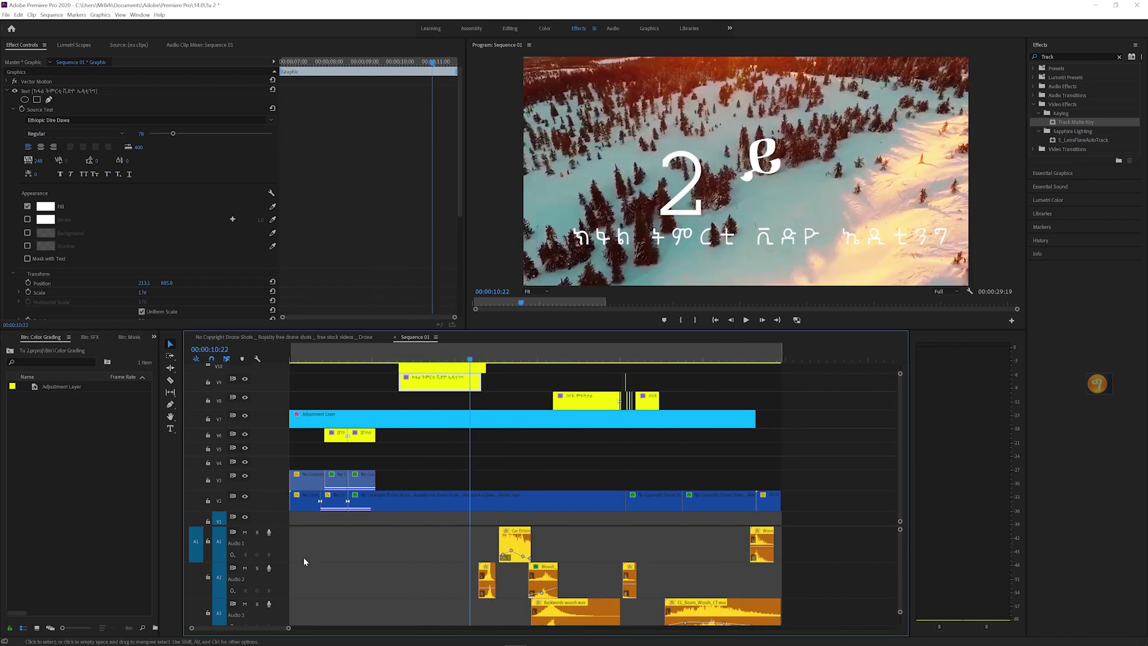
pyautogui.click(468, 367)
# Step: Enlarge the upper video tracks for a closer look and scrub to the end of the 2 ይ title at 00:00:11:21
pyautogui.scroll(5, 866, 474)
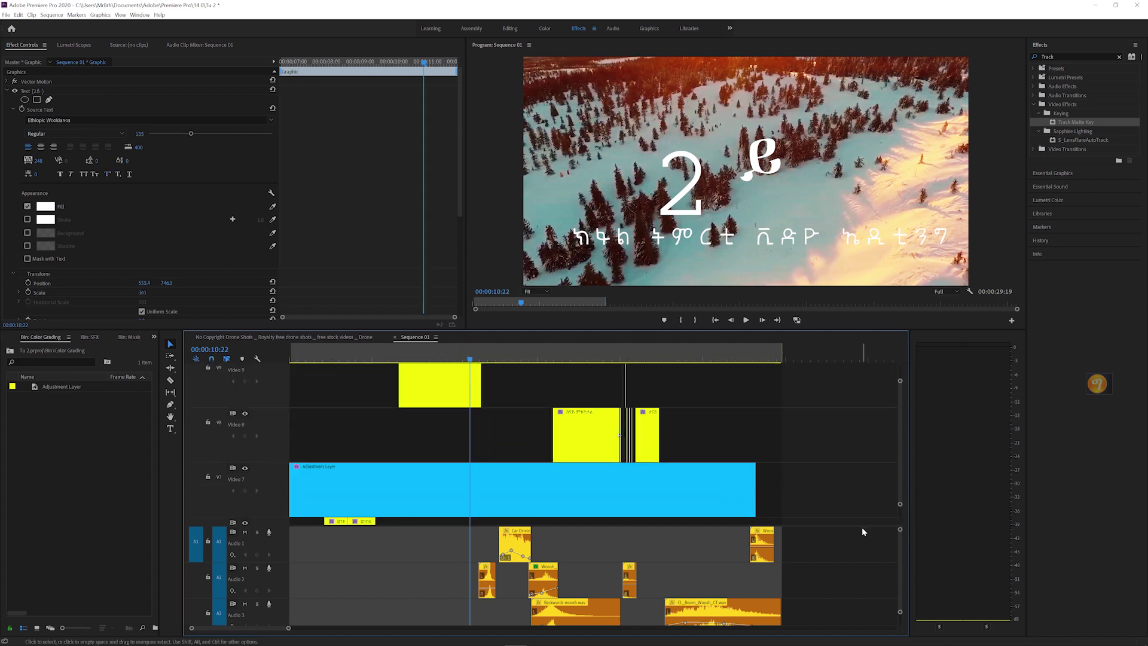
pyautogui.moveTo(862, 524); pyautogui.dragTo(512, 550)
pyautogui.press('=')
pyautogui.press('=')
pyautogui.press('=')
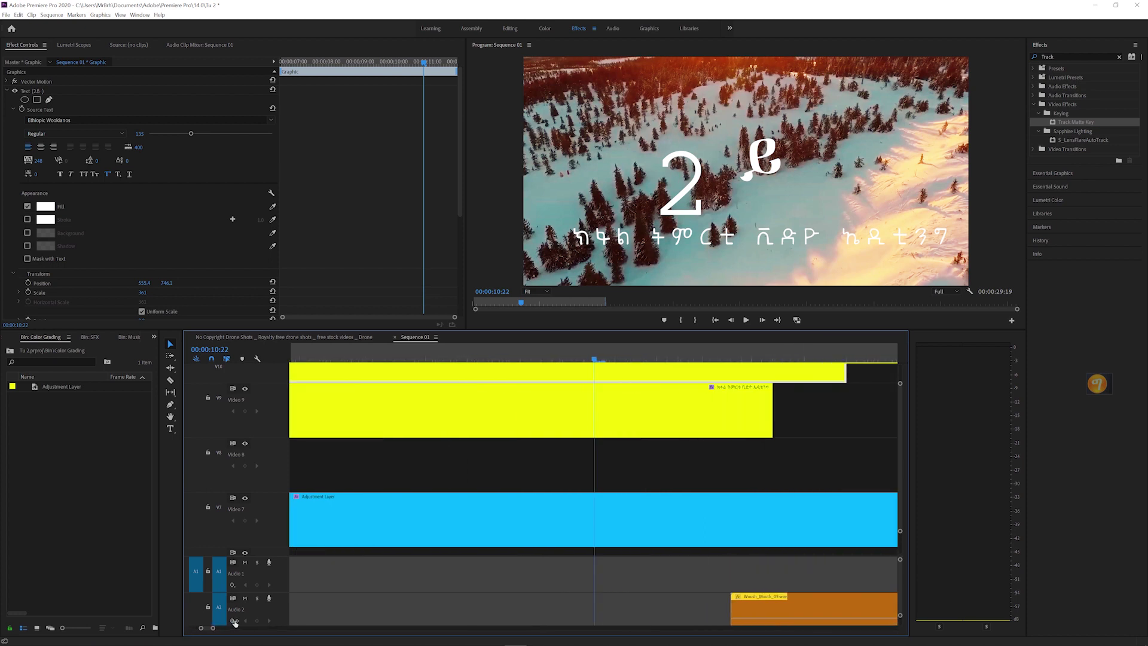
pyautogui.press('-')
pyautogui.moveTo(899, 385); pyautogui.dragTo(905, 371)
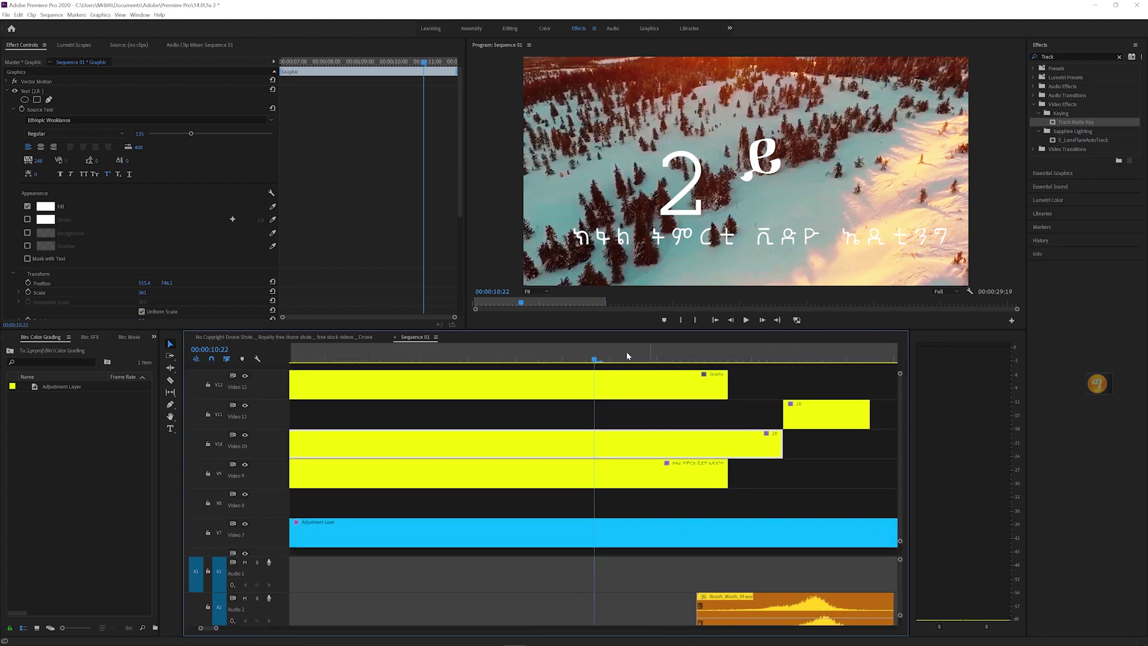
pyautogui.moveTo(599, 359); pyautogui.dragTo(775, 362)
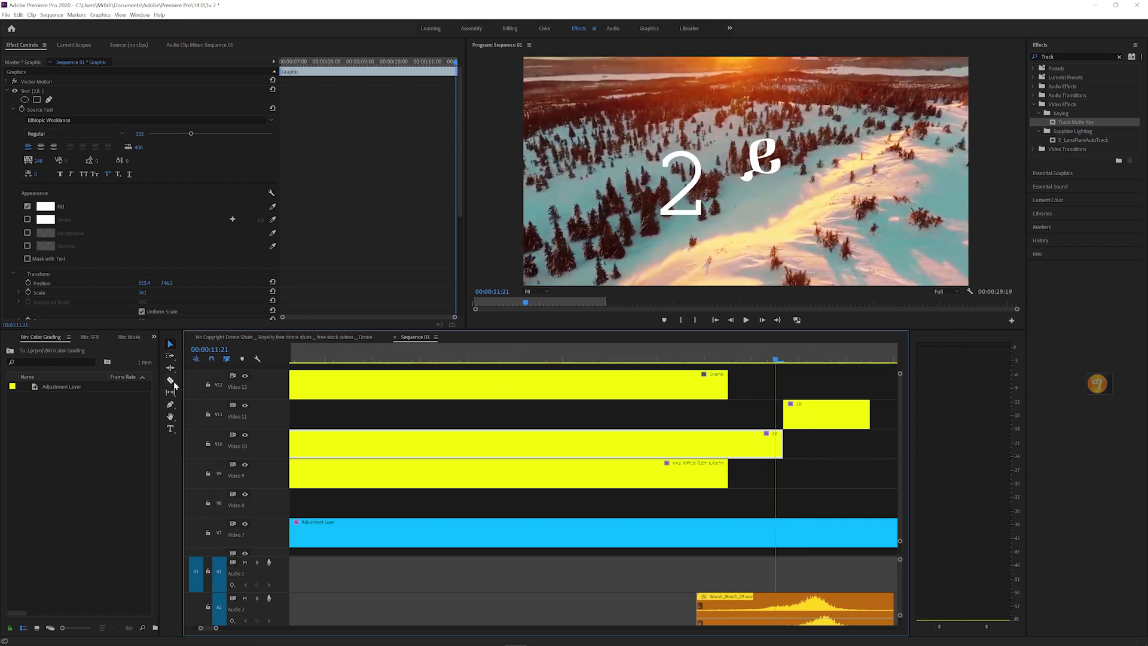
# Step: Try shortening the end of the 2 ይ clip on Video 10, undo the trims, and look at the Razor tool
pyautogui.moveTo(781, 443); pyautogui.dragTo(705, 447)
pyautogui.click(521, 435)
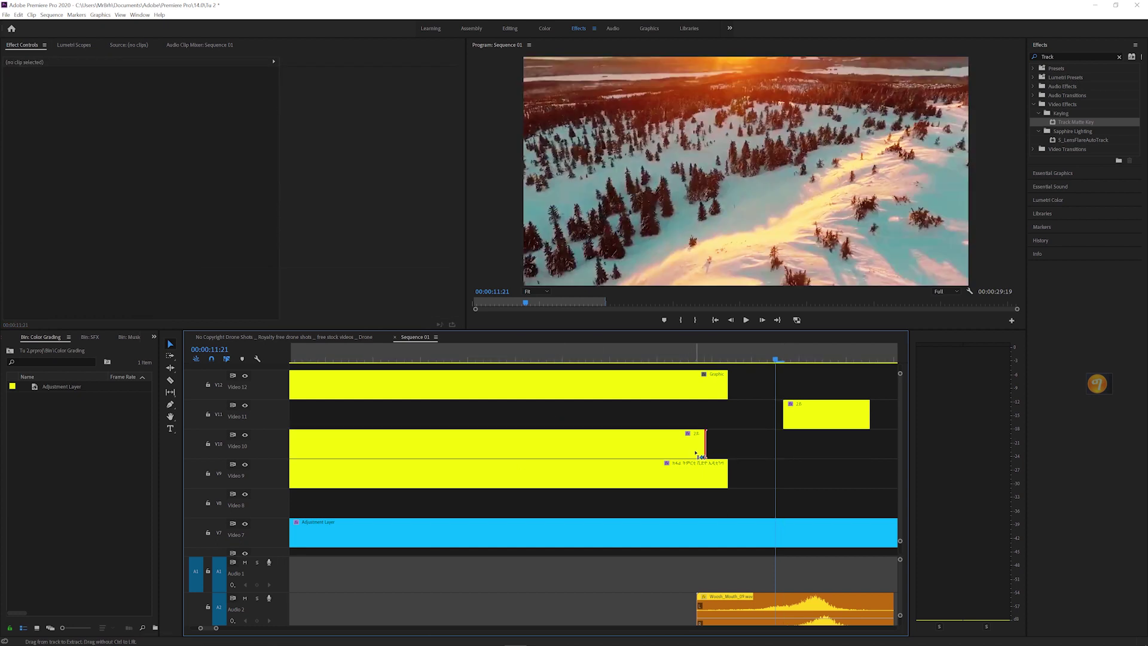
pyautogui.hotkey('ctrl', 'z')
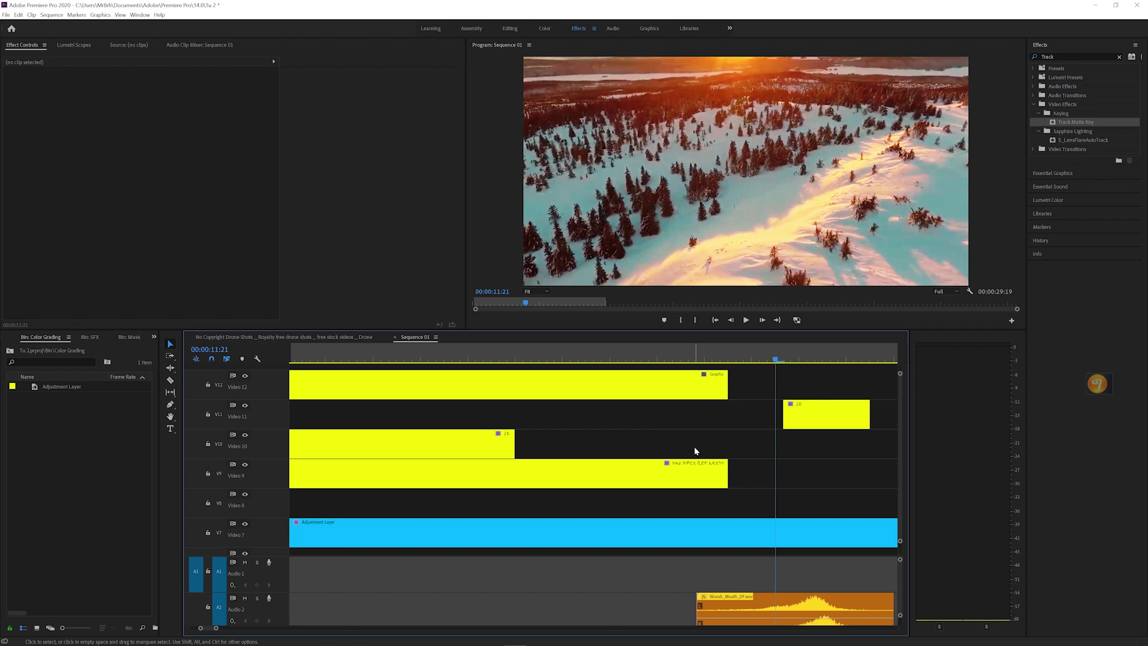
pyautogui.hotkey('ctrl', 'z')
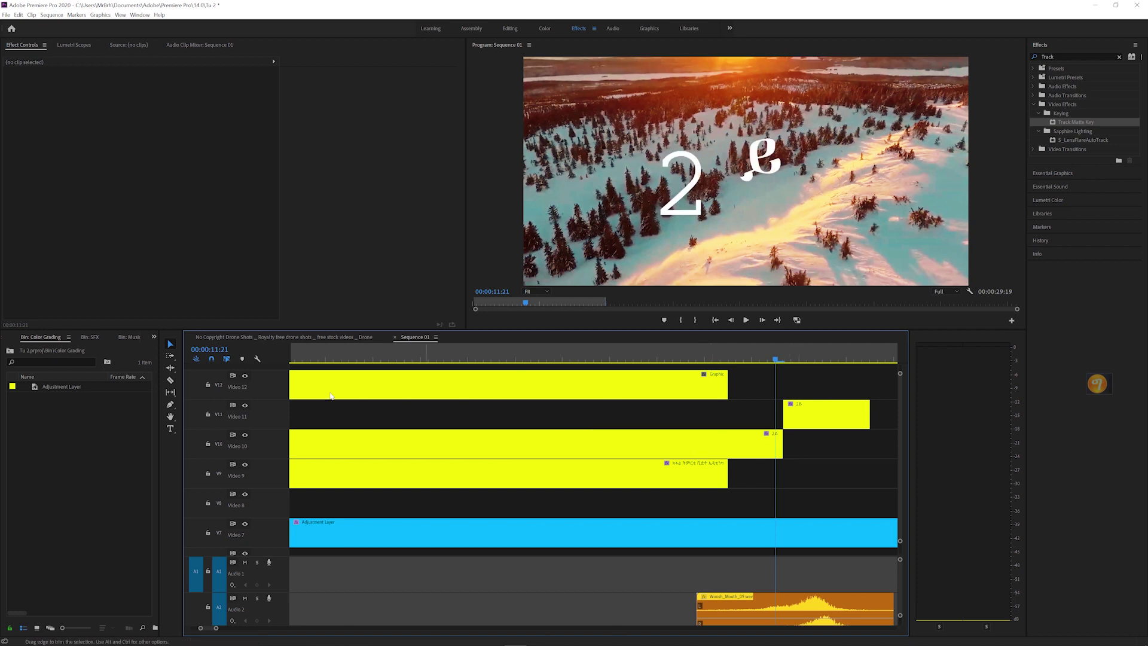
pyautogui.click(170, 380)
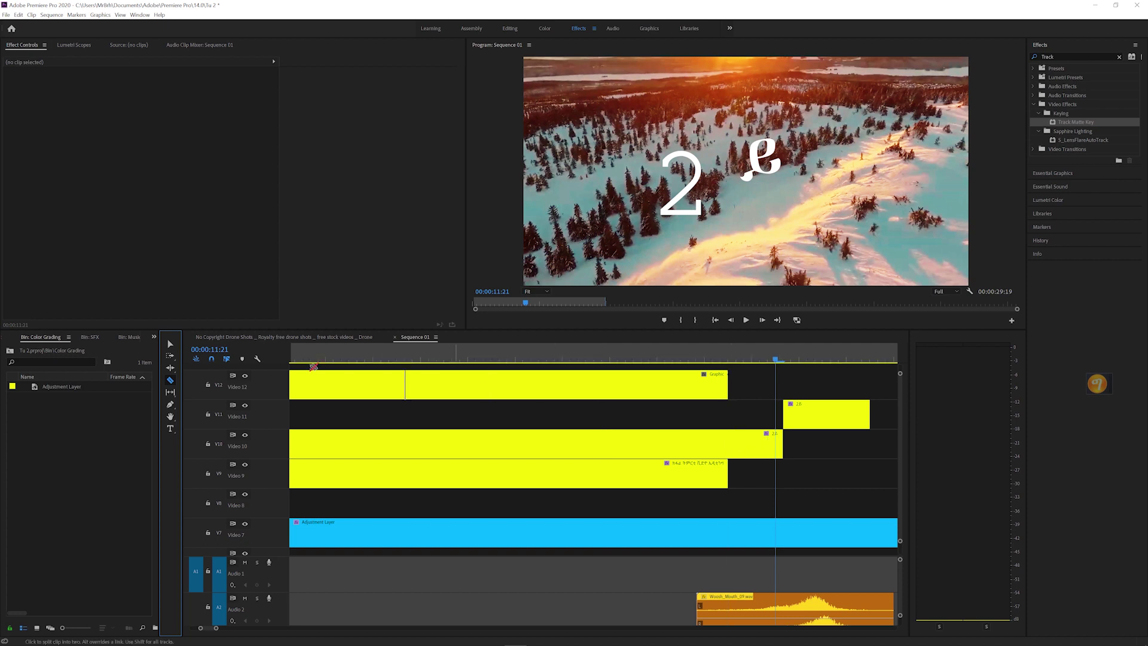
pyautogui.click(169, 346)
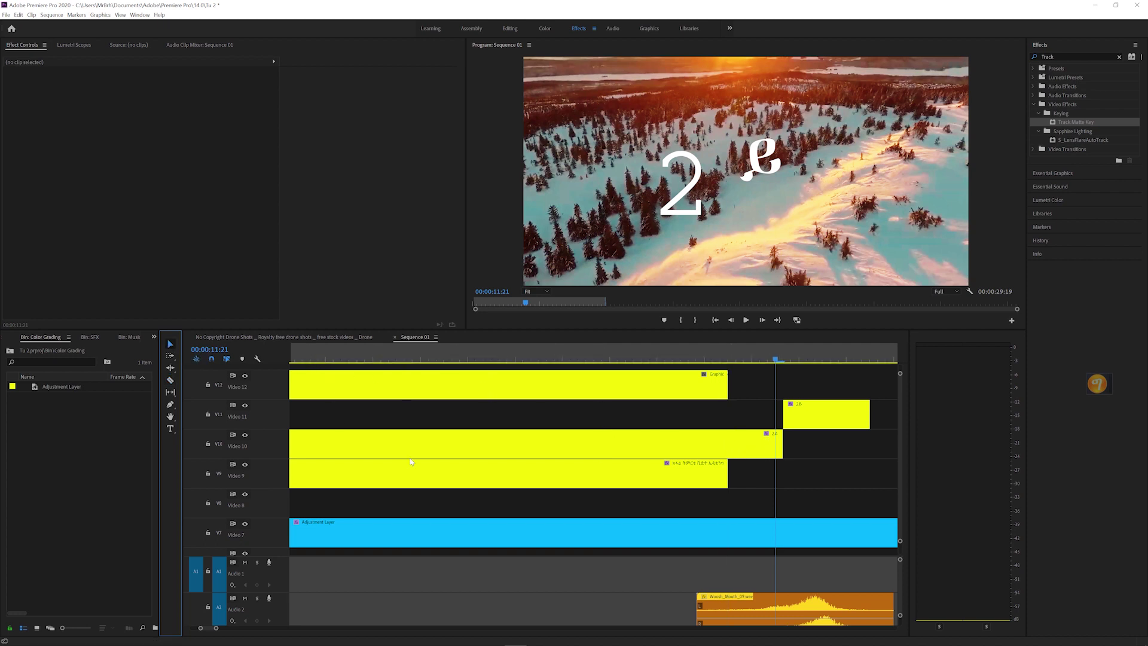
# Step: Select the short 2 ይ clip on Video 11 and collapse its text properties to view its keyframes
pyautogui.moveTo(216, 627); pyautogui.dragTo(227, 627)
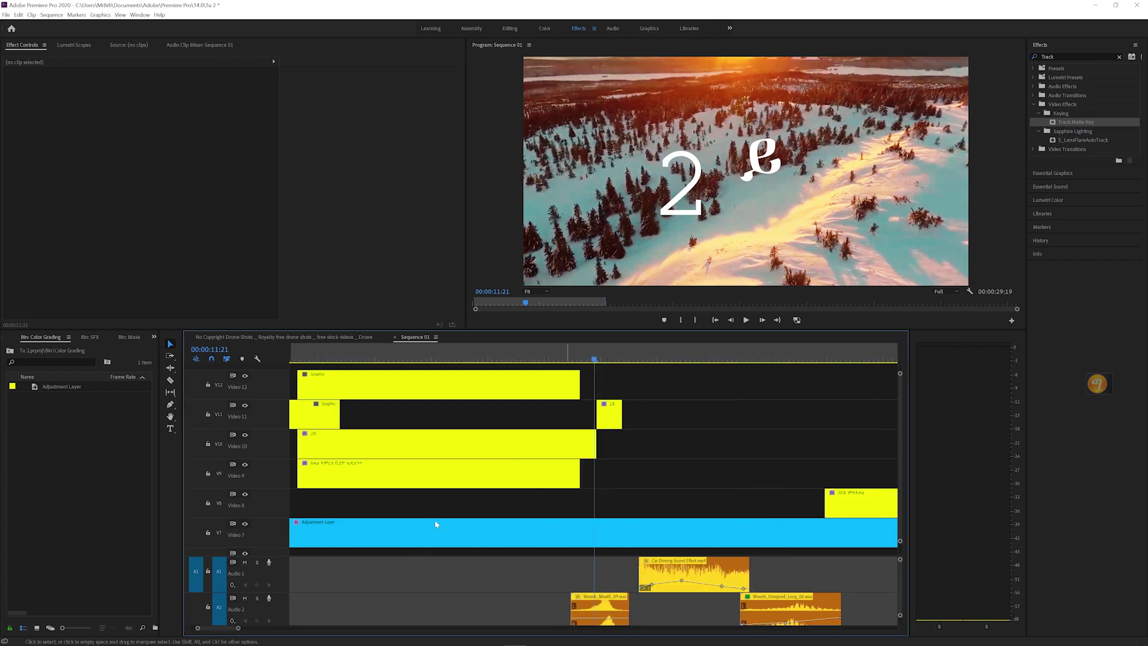
pyautogui.press('=')
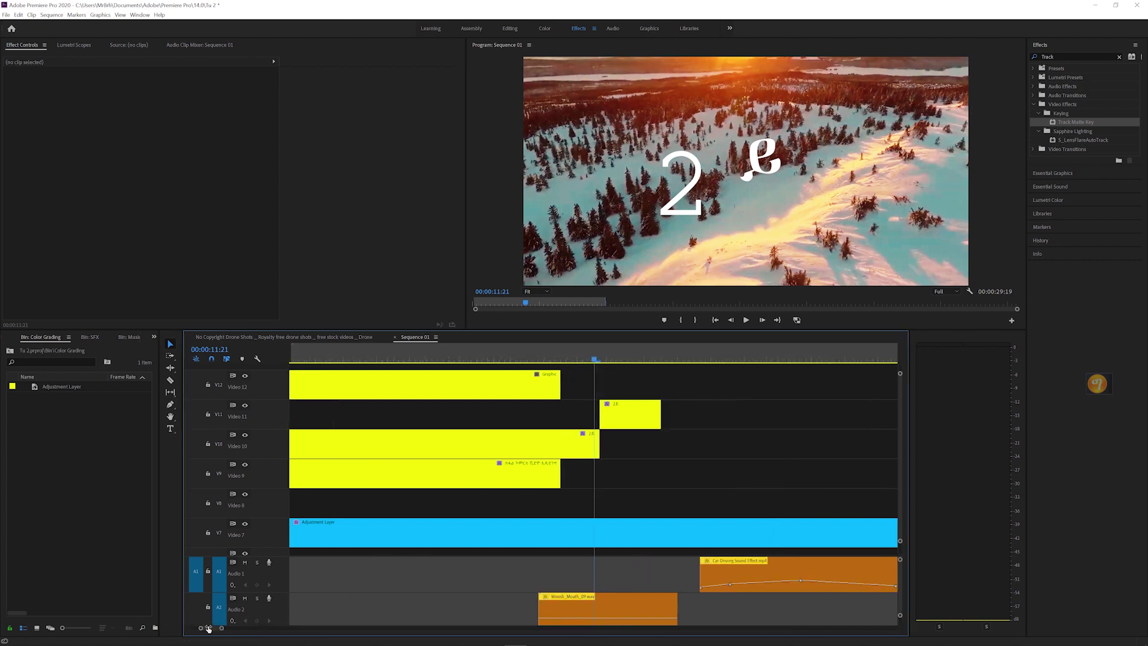
pyautogui.click(629, 420)
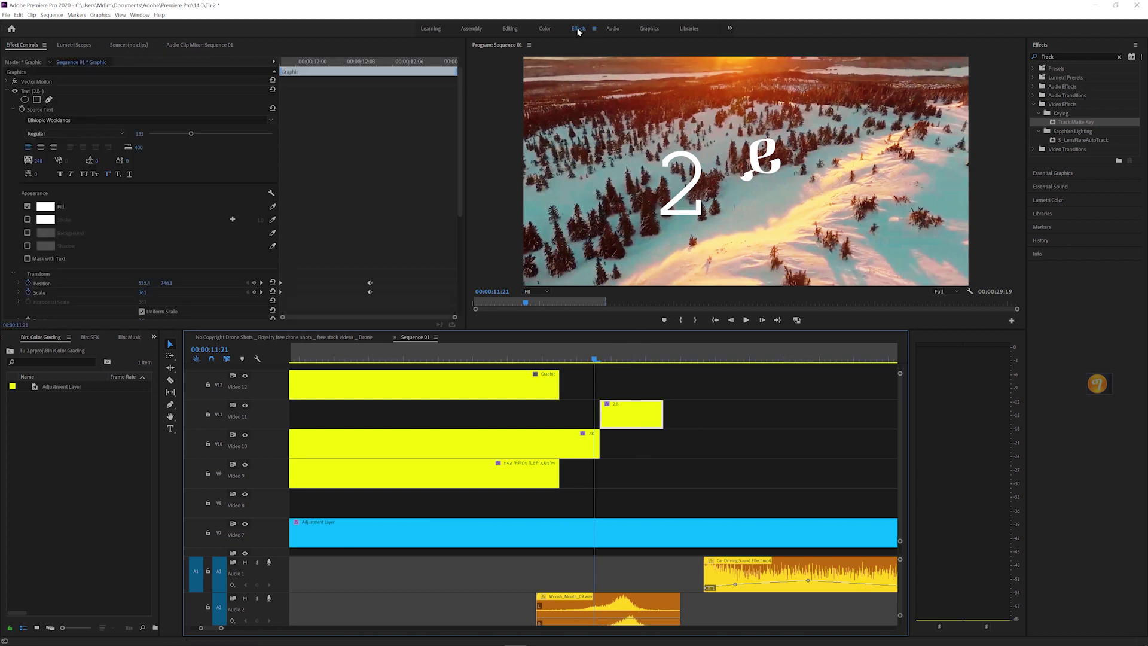
pyautogui.click(7, 90)
pyautogui.click(6, 89)
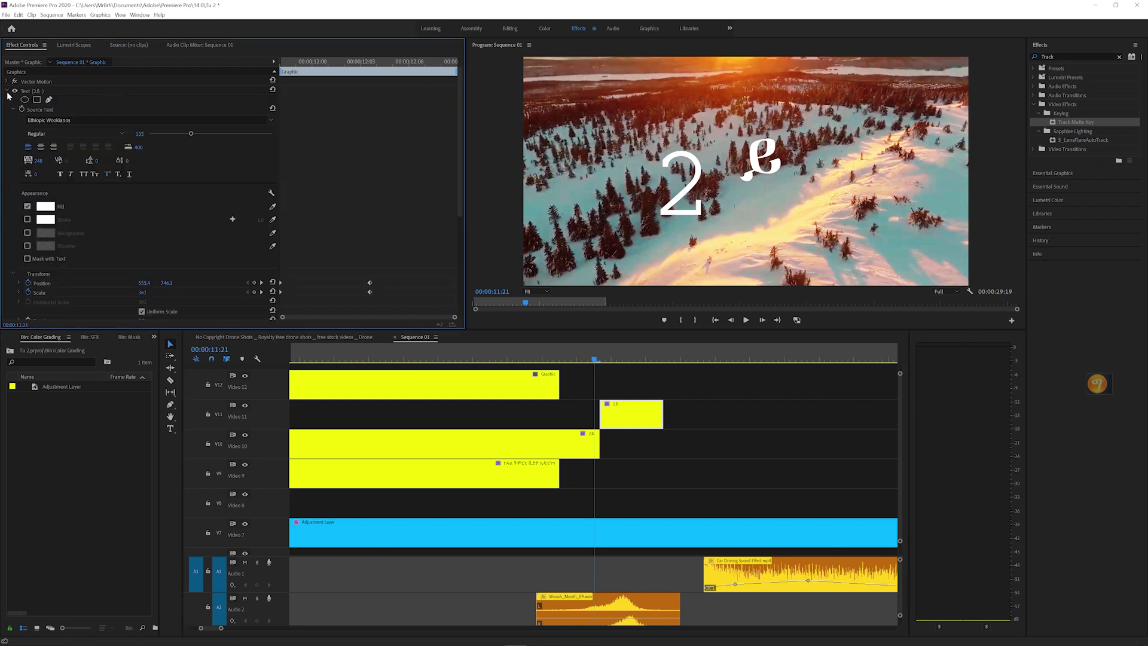
pyautogui.click(7, 91)
pyautogui.click(7, 91)
pyautogui.click(7, 91)
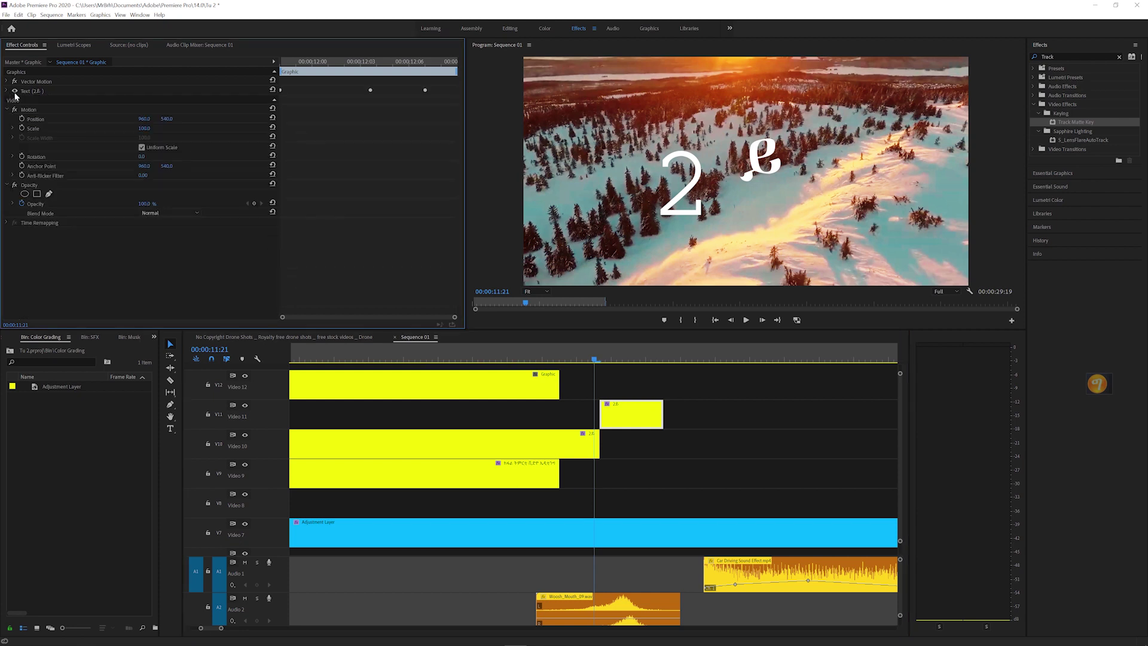
# Step: Scrub through the Video 11 title animation to 00:00:12:07 and examine the text's position, scale and opacity keyframes
pyautogui.click(613, 358)
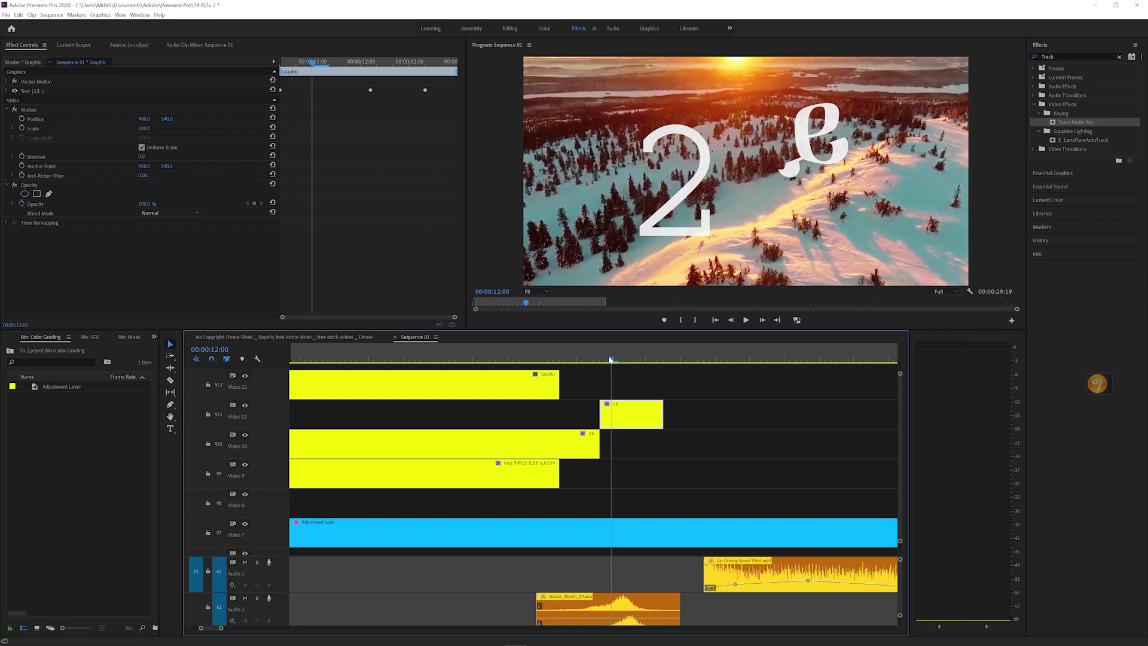
pyautogui.moveTo(611, 360)
pyautogui.mouseDown()
pyautogui.moveTo(654, 352)
pyautogui.moveTo(605, 347)
pyautogui.mouseUp()
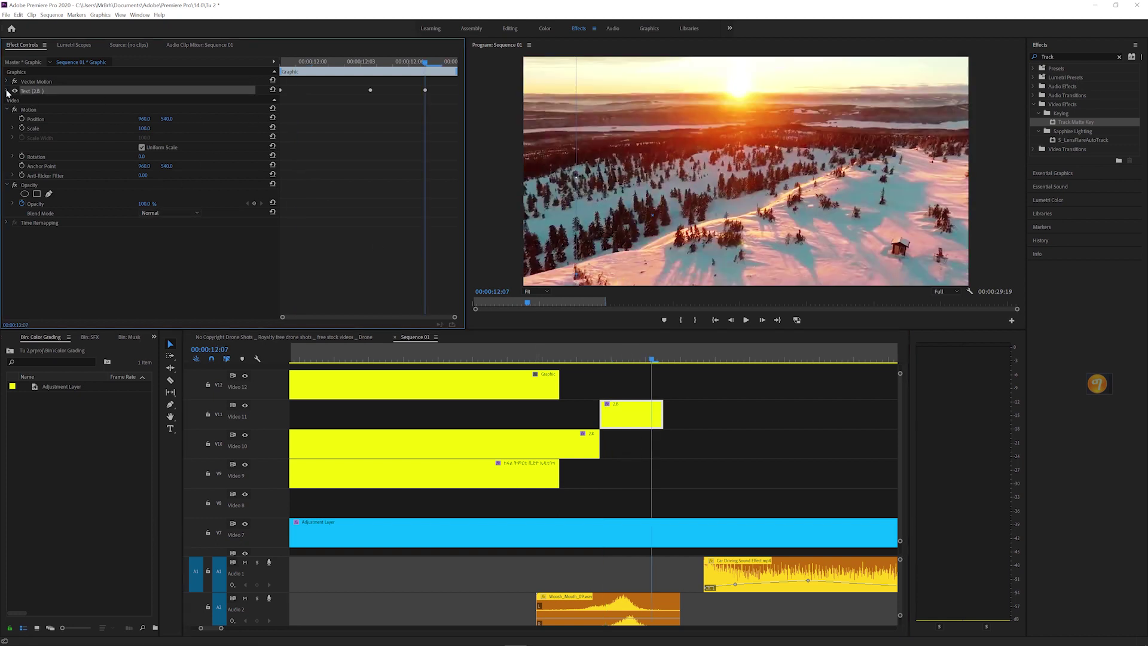
pyautogui.click(7, 91)
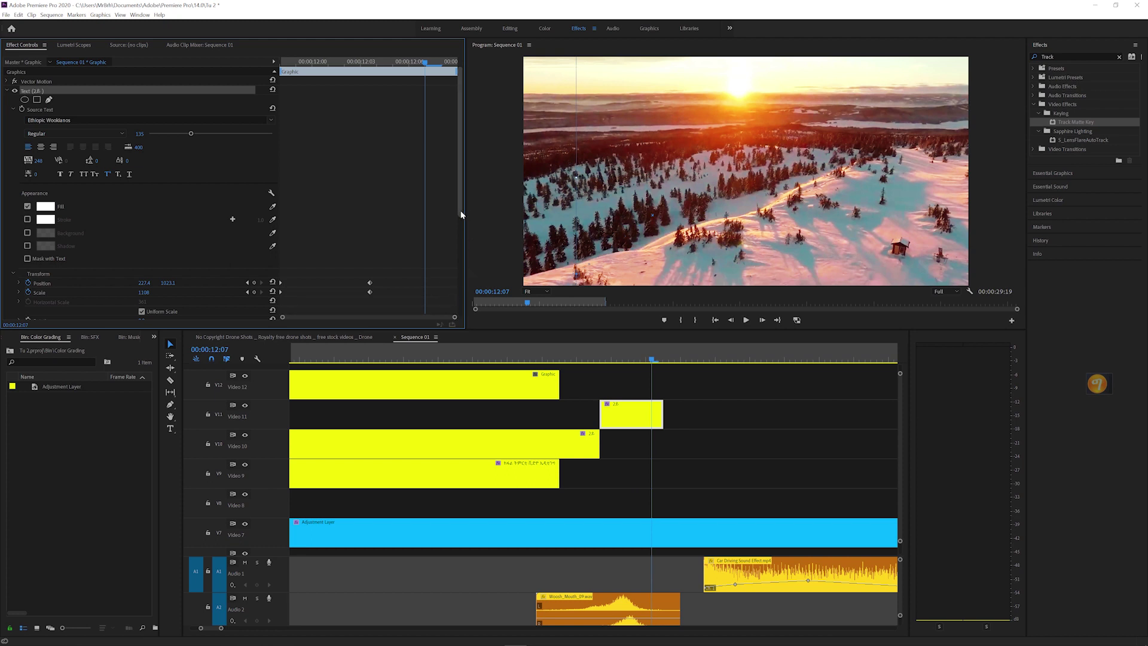
pyautogui.moveTo(461, 209); pyautogui.dragTo(453, 291)
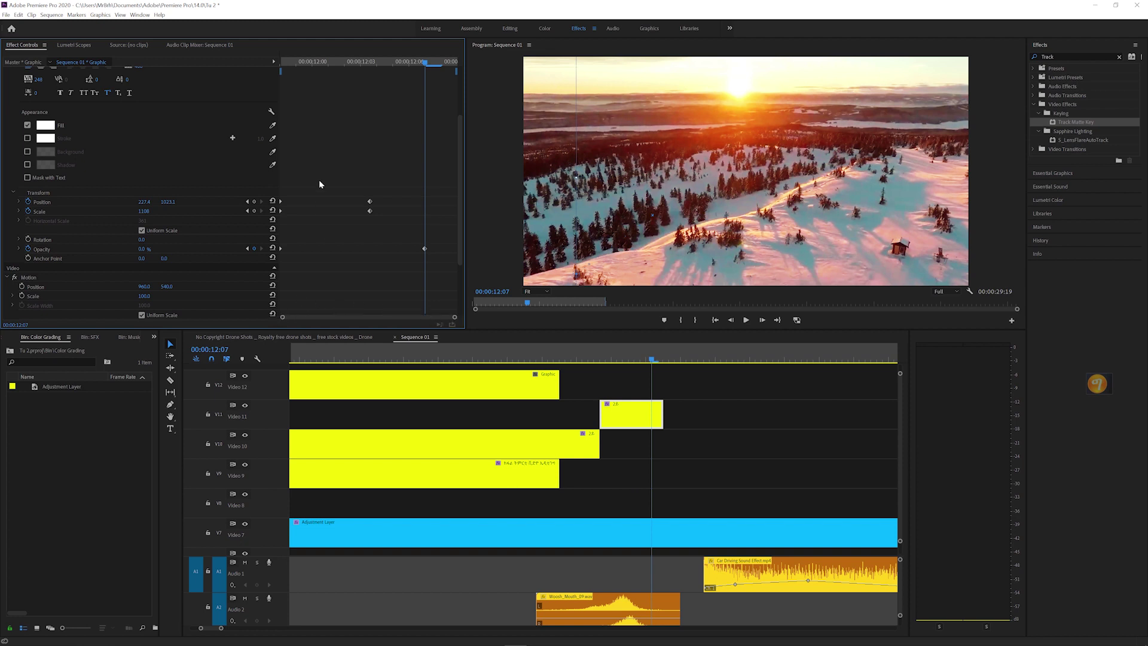
# Step: Turn off the text's position animation at 00:00:11:22 and delete its remaining scale and opacity keyframes
pyautogui.click(286, 61)
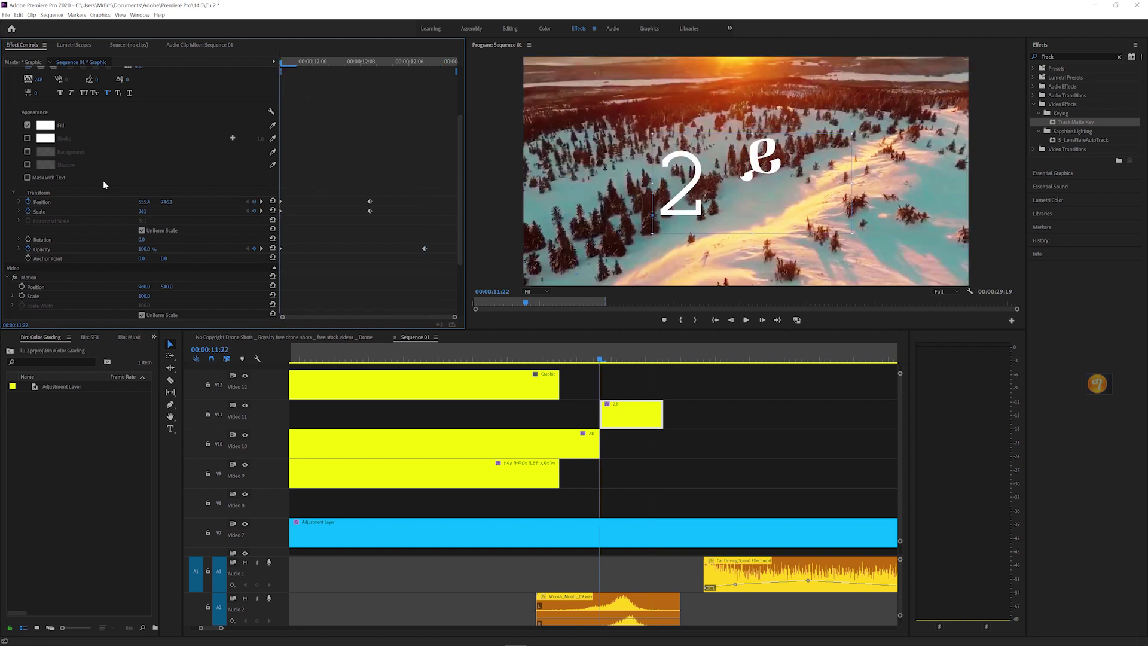
pyautogui.click(28, 202)
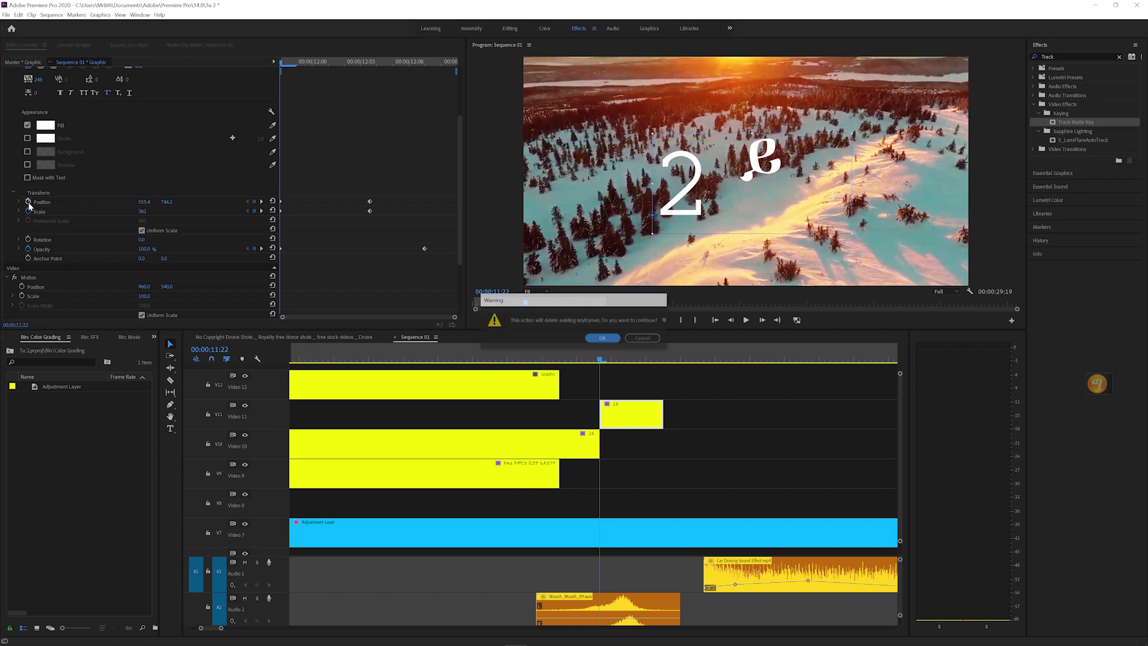
pyautogui.click(613, 341)
pyautogui.moveTo(414, 191); pyautogui.dragTo(286, 250)
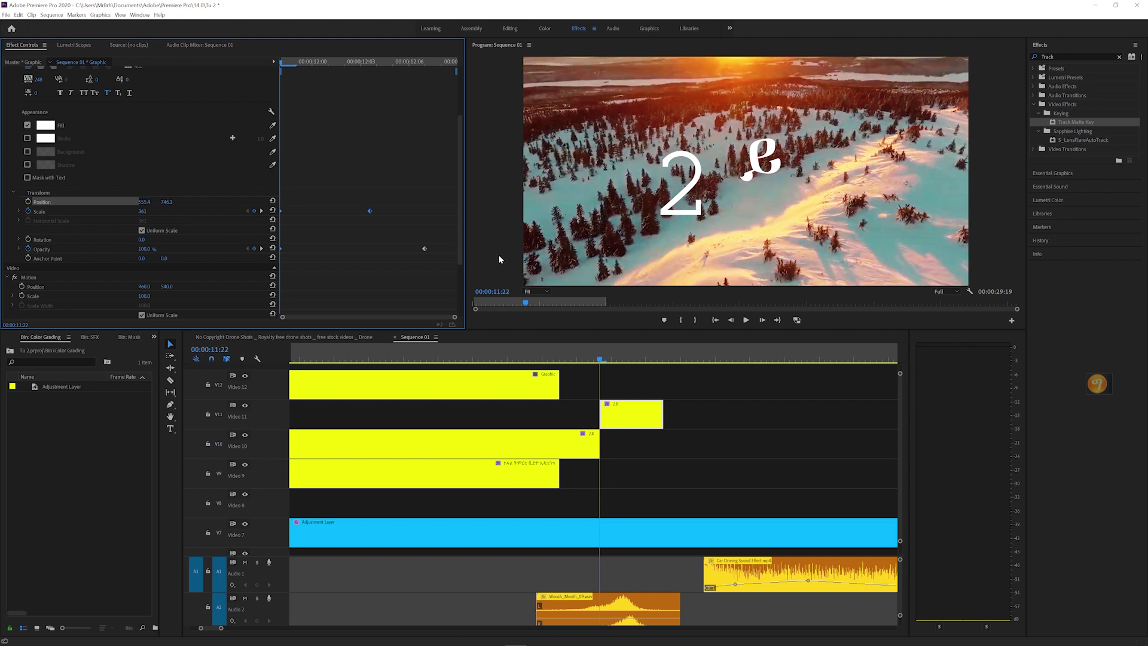
pyautogui.press('Delete')
# Step: Hide the Video 10 track and move the playhead from 00:00:11:21 to 00:00:12:12 to check the short title clip
pyautogui.click(603, 360)
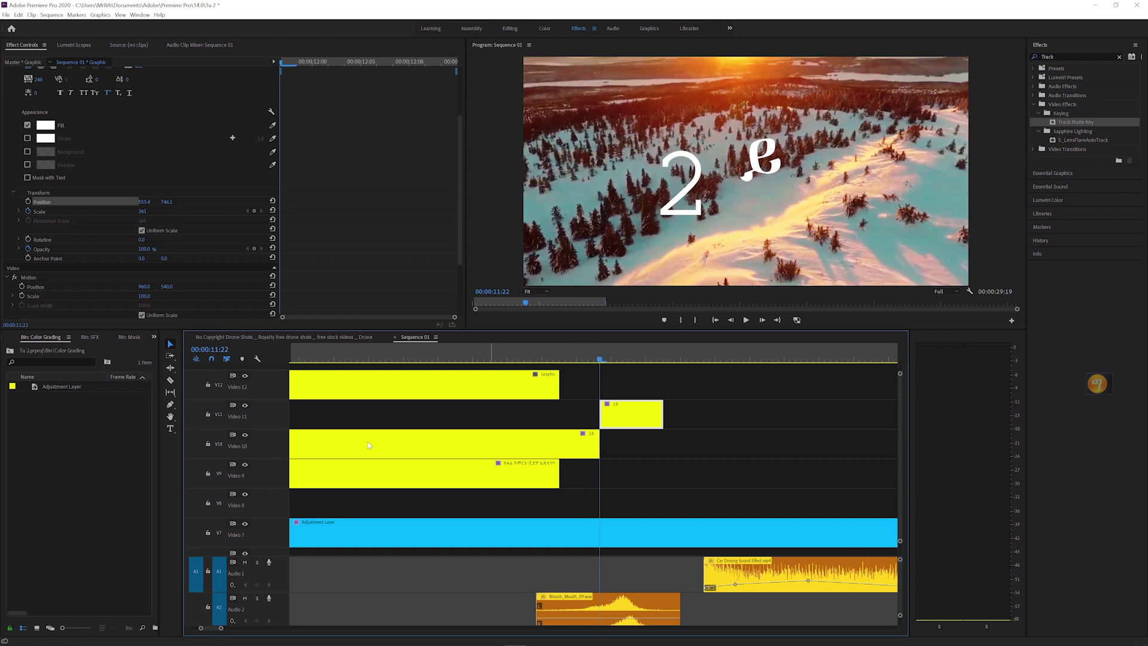
pyautogui.click(244, 435)
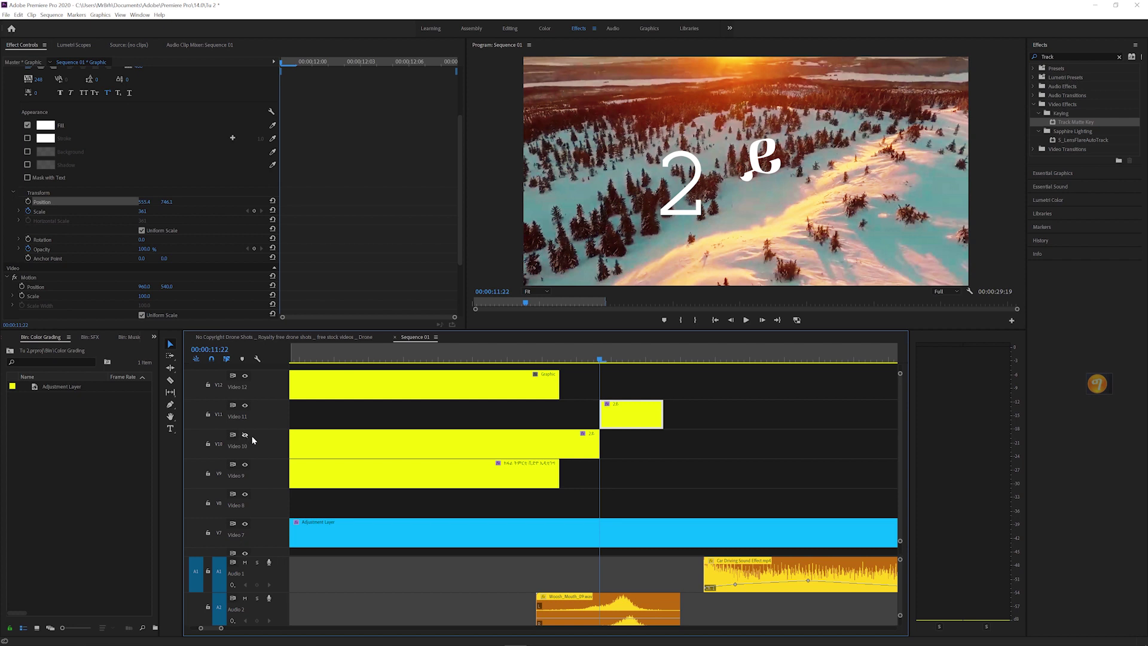
pyautogui.click(594, 360)
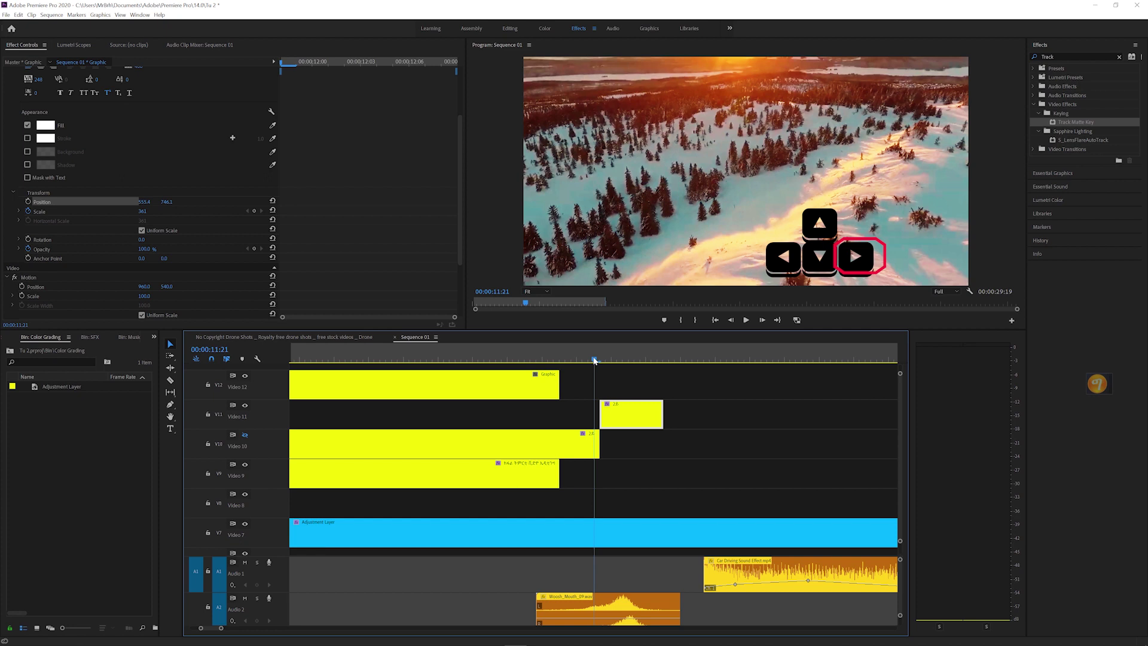
pyautogui.press('Down')
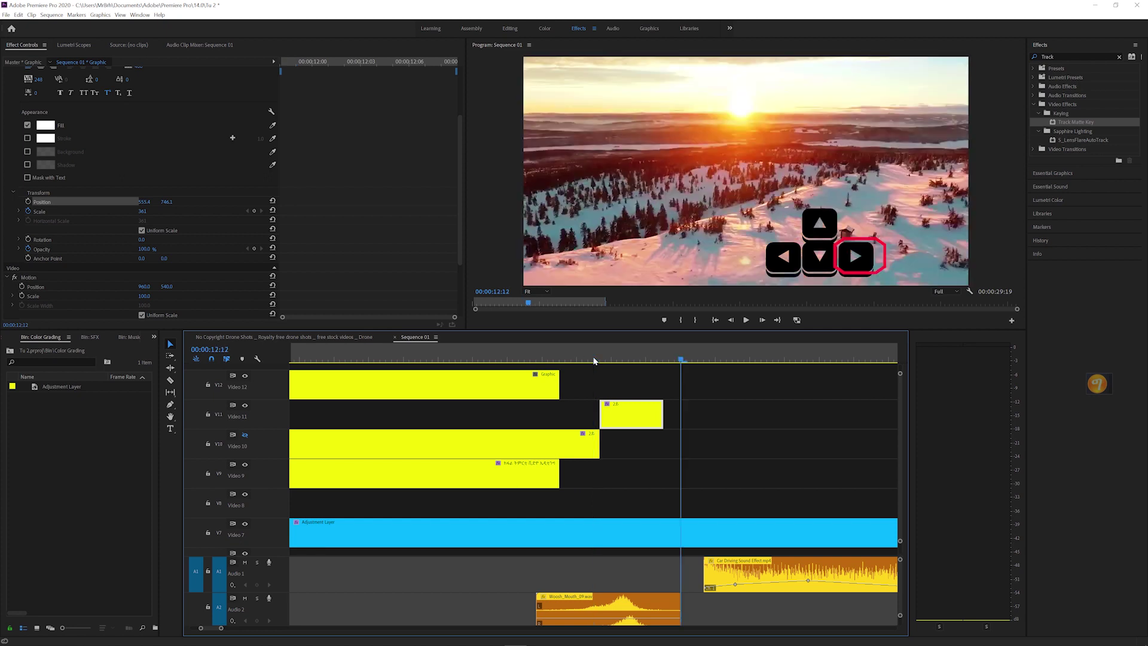
# Step: Step frame by frame back through the short Video 11 title clip to its start at 00:00:11:22
pyautogui.press('Right')
pyautogui.press('Left')
pyautogui.press('Left')
pyautogui.press('Left')
pyautogui.press('Left')
pyautogui.press('Left')
pyautogui.press('Left')
pyautogui.press('Left')
pyautogui.press('Left')
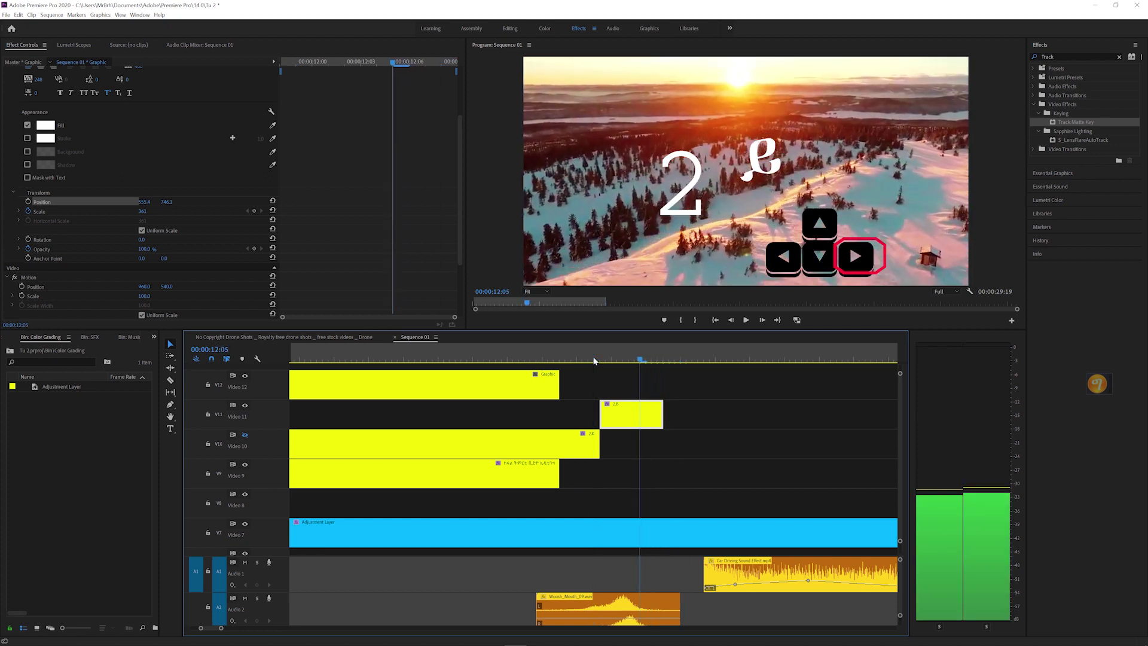
pyautogui.press('Left')
pyautogui.press('Left')
pyautogui.press('Left')
pyautogui.press('Left')
pyautogui.press('Left')
pyautogui.press('Left')
pyautogui.press('Left')
pyautogui.press('Left')
pyautogui.press('Left')
pyautogui.press('Left')
pyautogui.press('Left')
pyautogui.press('Left')
pyautogui.press('Left')
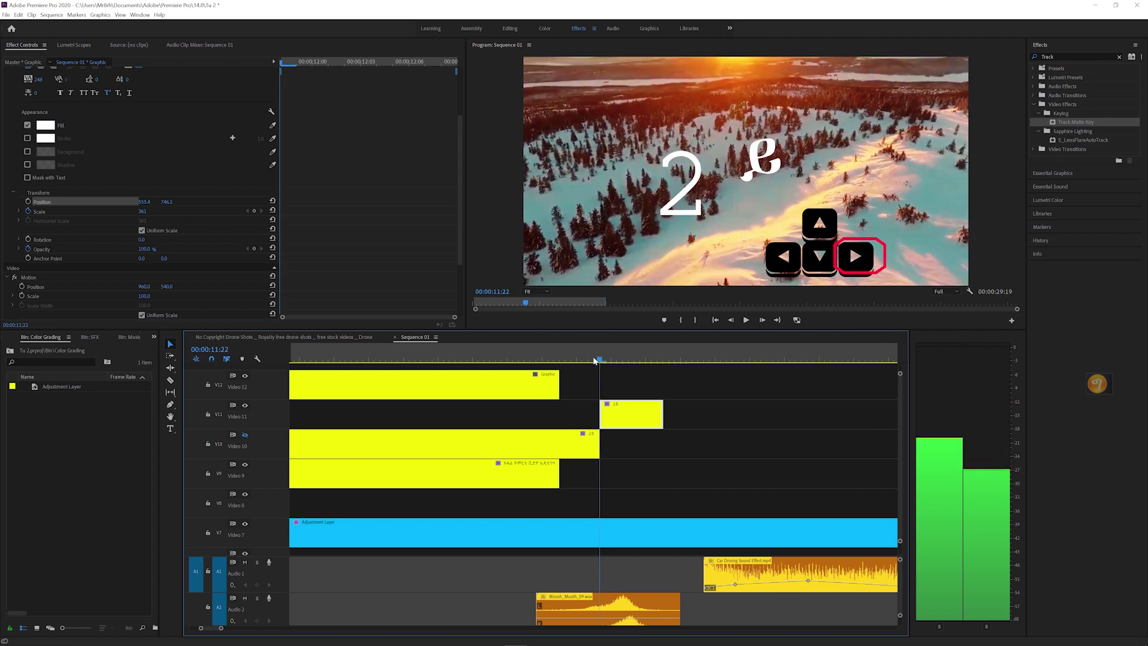
# Step: Try to keyframe a horizontal move of the text from 00:00:11:22 to 00:00:12:06, undoing the move and removing the starting position keyframe
pyautogui.click(299, 62)
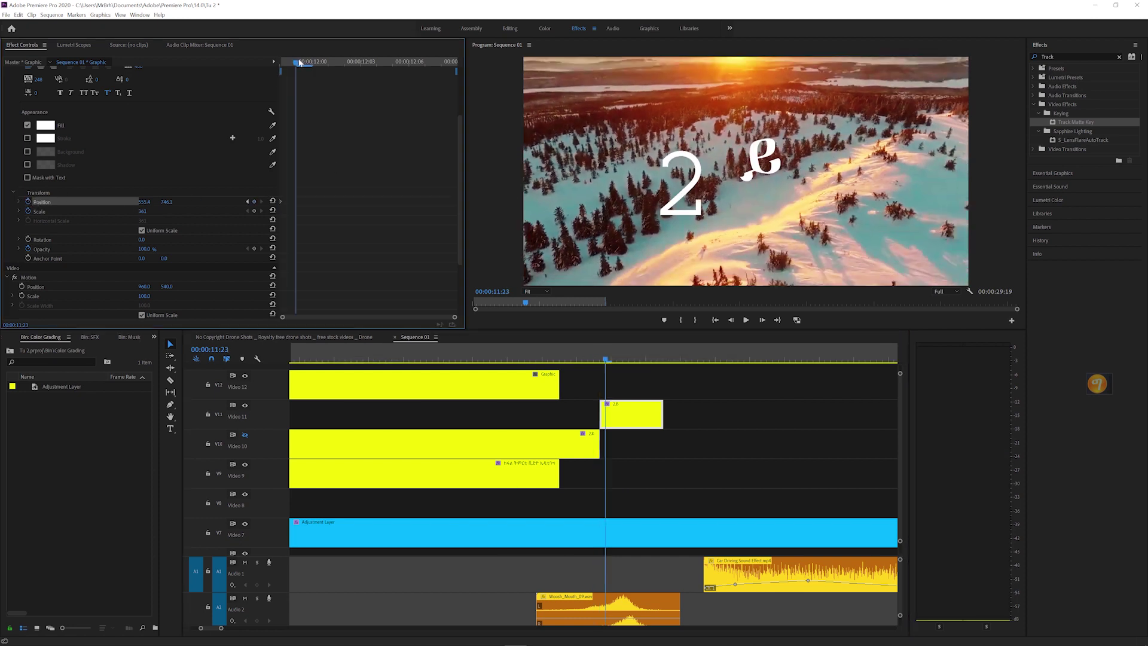
pyautogui.moveTo(299, 62); pyautogui.dragTo(409, 62)
pyautogui.moveTo(144, 201); pyautogui.dragTo(305, 202)
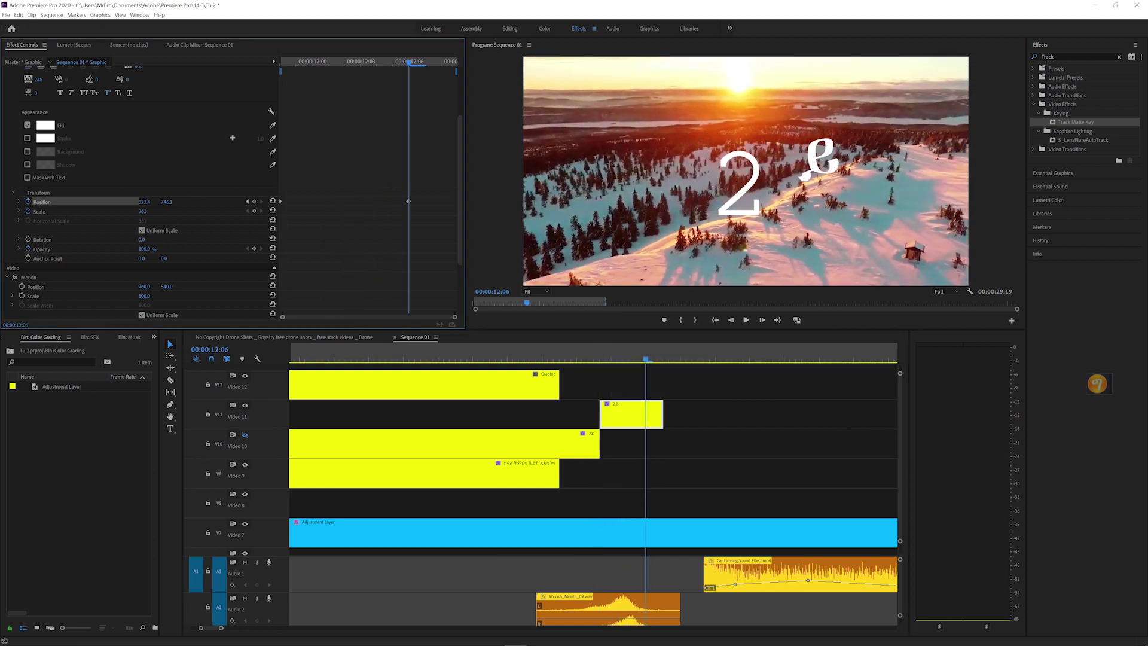
pyautogui.hotkey('ctrl', 'z')
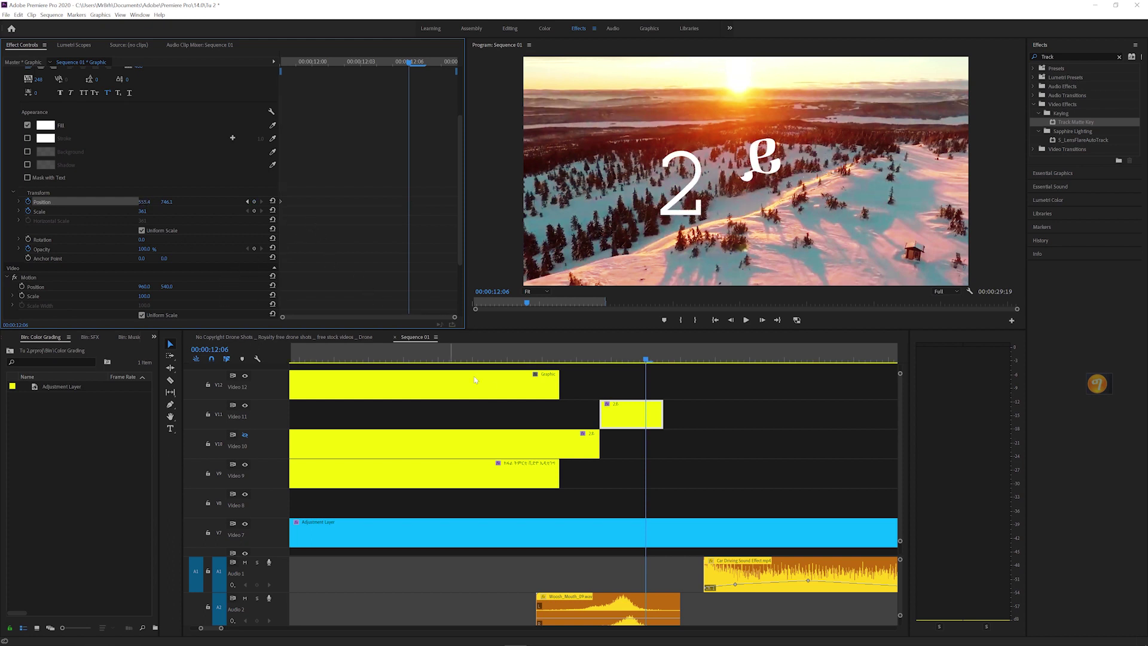
pyautogui.click(605, 359)
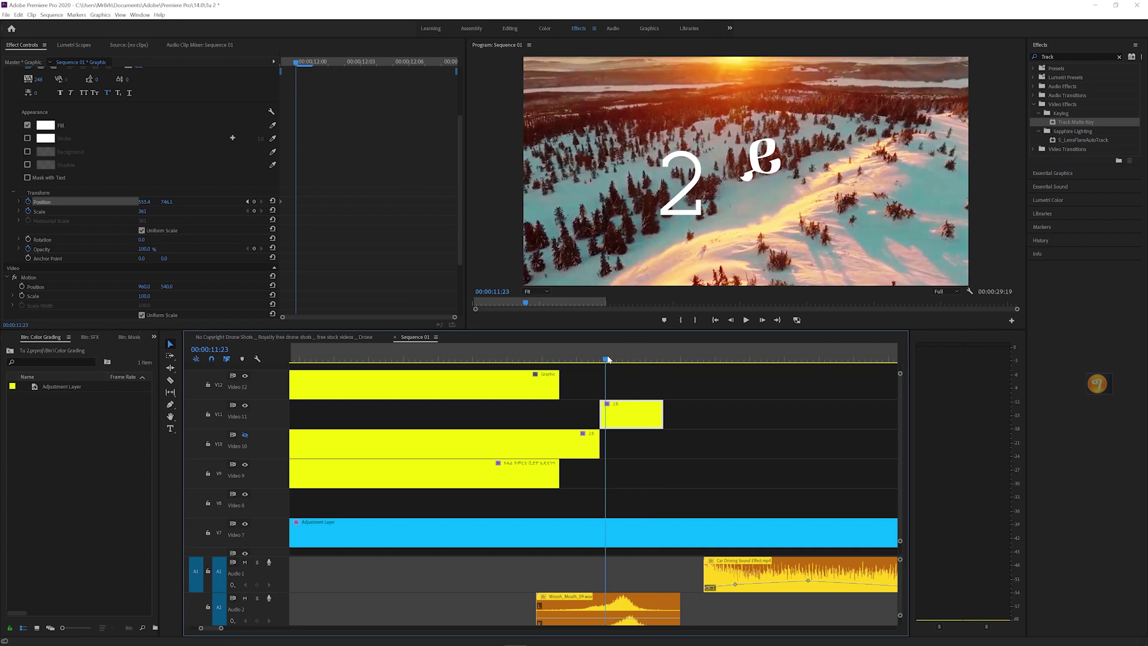
pyautogui.click(280, 199)
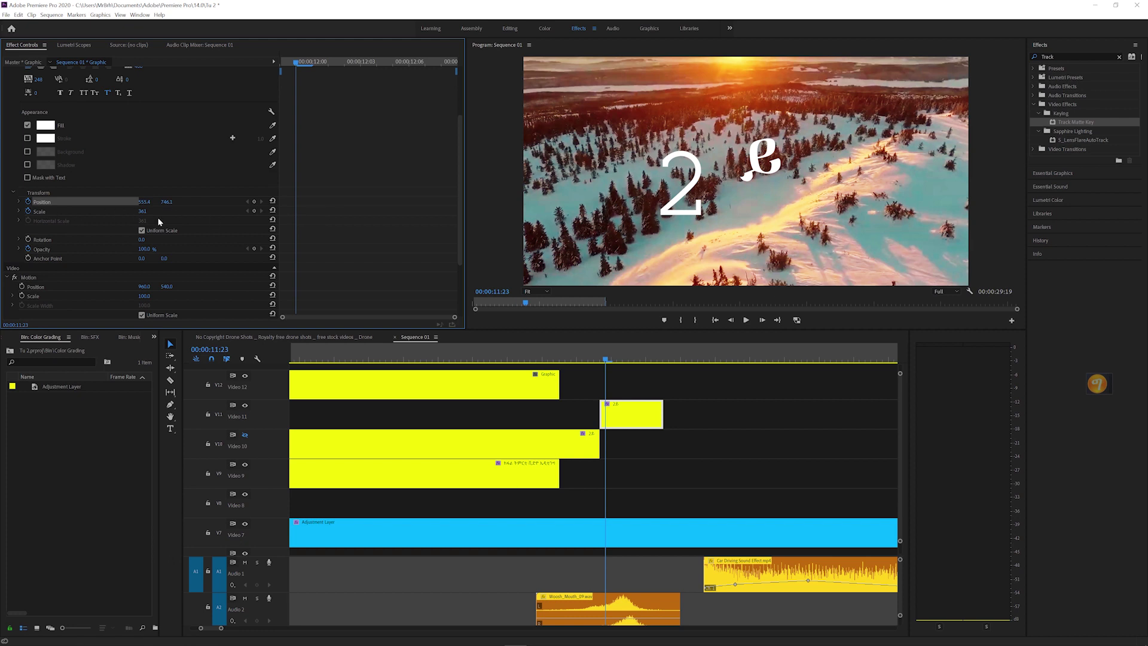
# Step: Restart the text's scale animation with a keyframe at 00:00:11:22 and enlarge the text near the short clip's end
pyautogui.moveTo(618, 361); pyautogui.dragTo(658, 363)
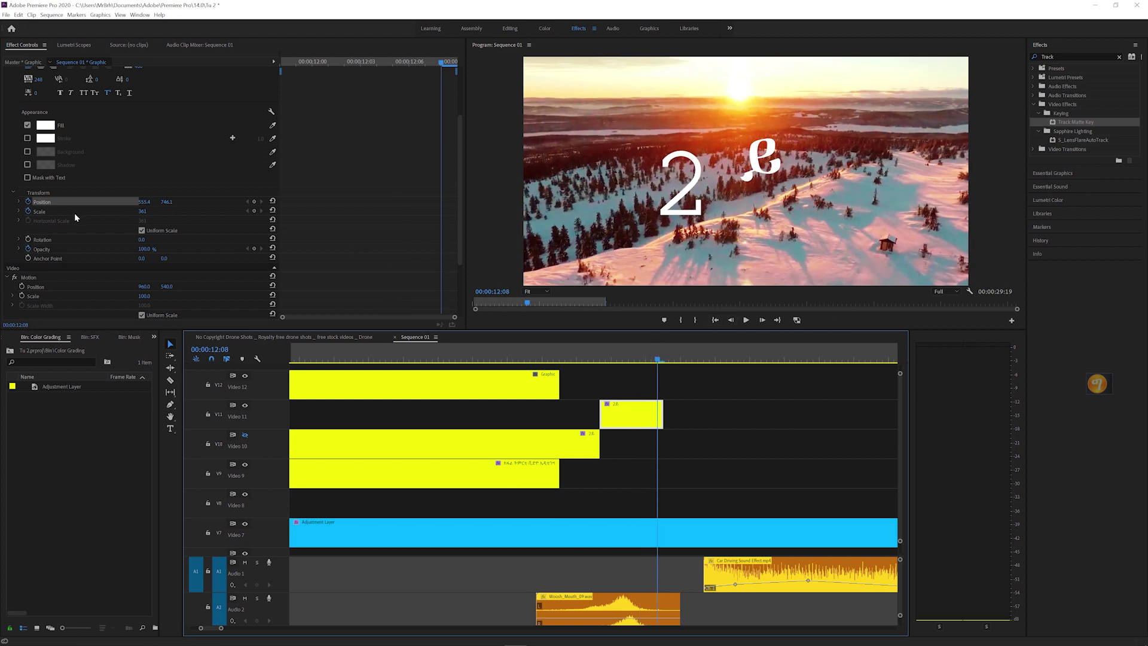
pyautogui.click(37, 211)
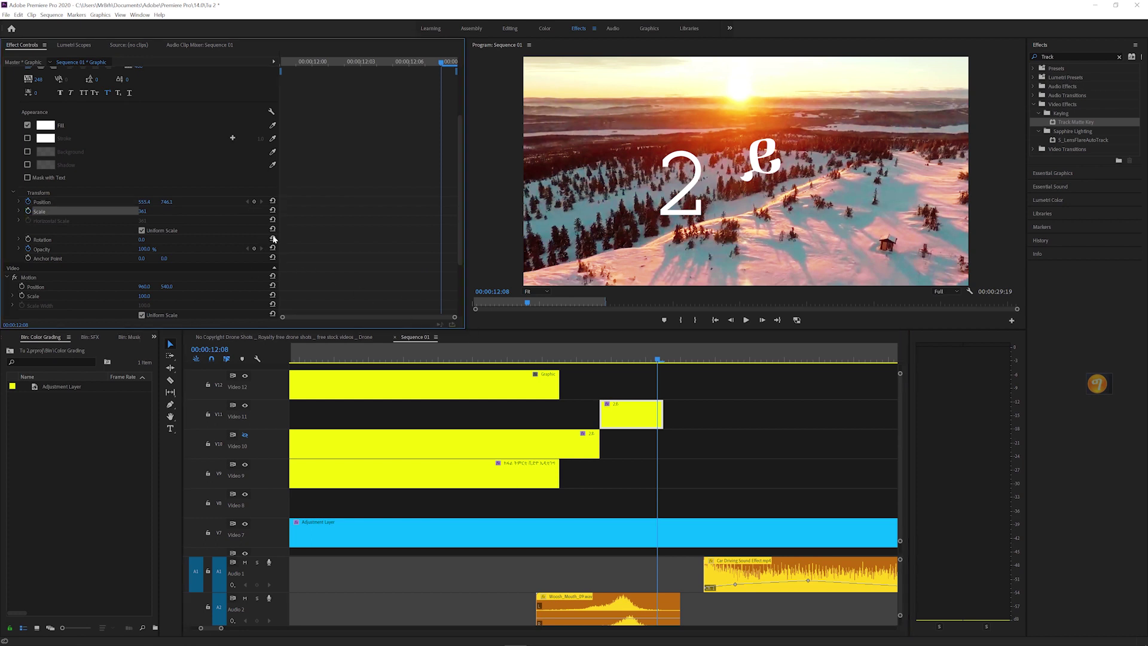
pyautogui.moveTo(305, 107); pyautogui.dragTo(280, 108)
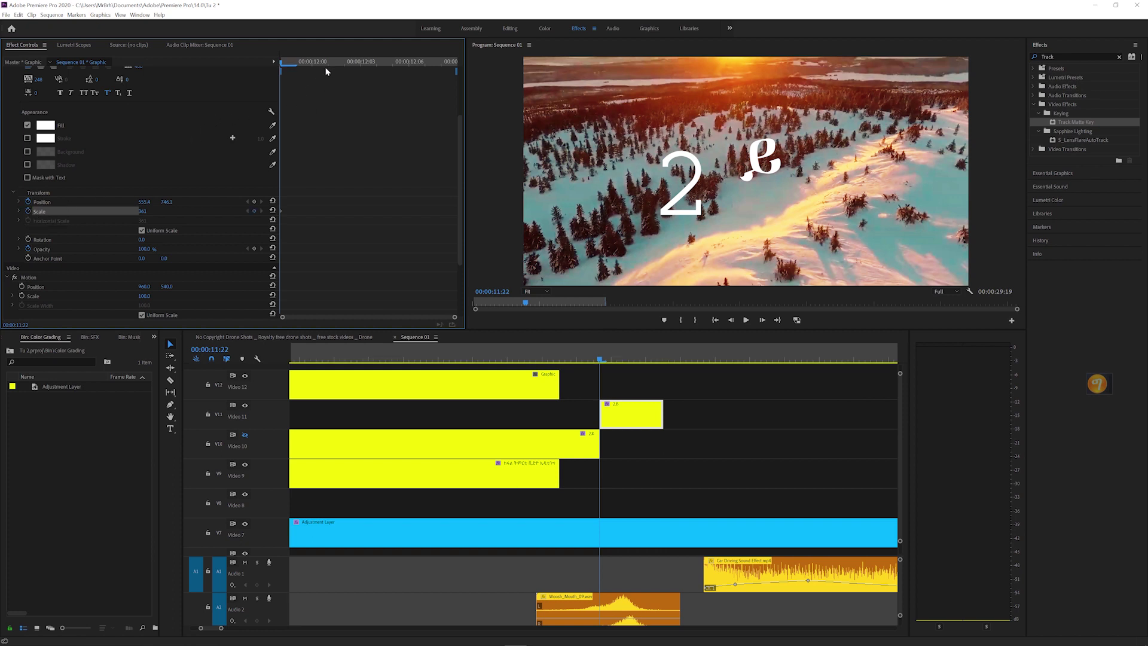
pyautogui.moveTo(325, 71); pyautogui.dragTo(425, 71)
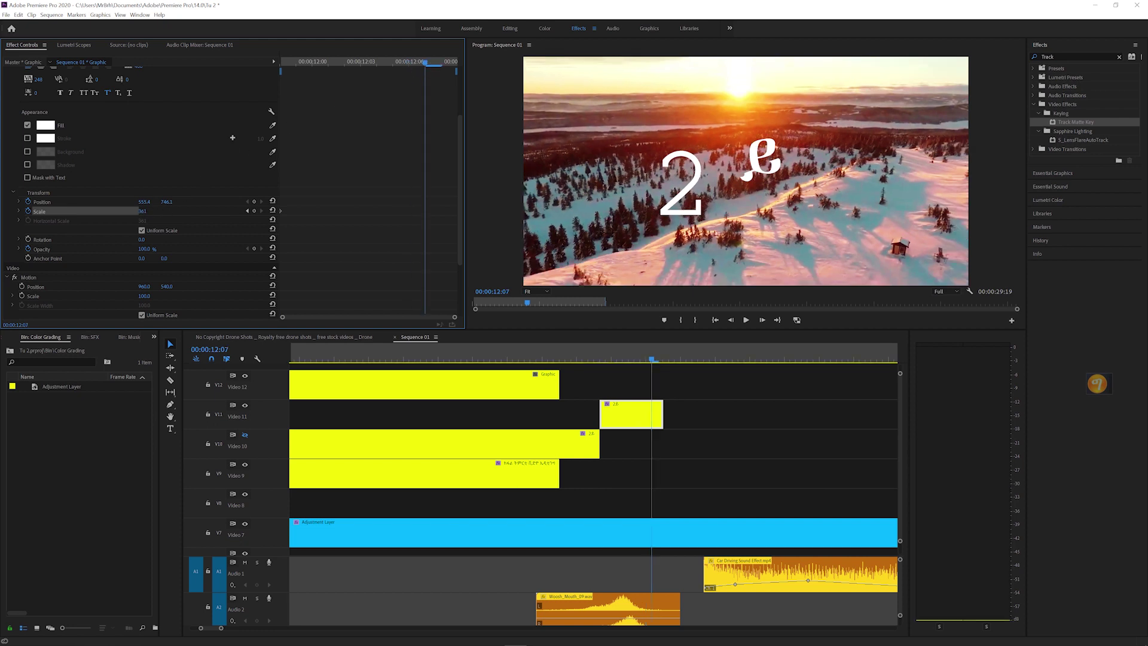
pyautogui.moveTo(142, 211); pyautogui.dragTo(392, 211)
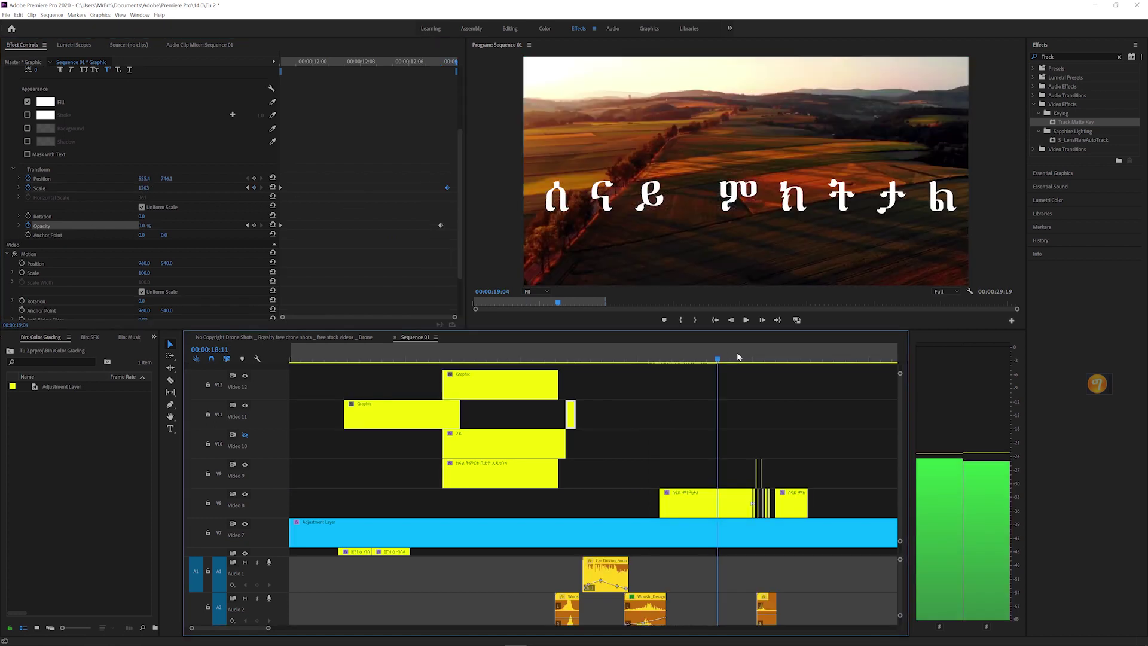
# Step: Scrub between 00:00:20:00 and 00:00:20:09 and examine the short title clips on Video 8 and Video 9
pyautogui.moveTo(736, 353)
pyautogui.mouseDown()
pyautogui.moveTo(764, 349)
pyautogui.moveTo(755, 354)
pyautogui.mouseUp()
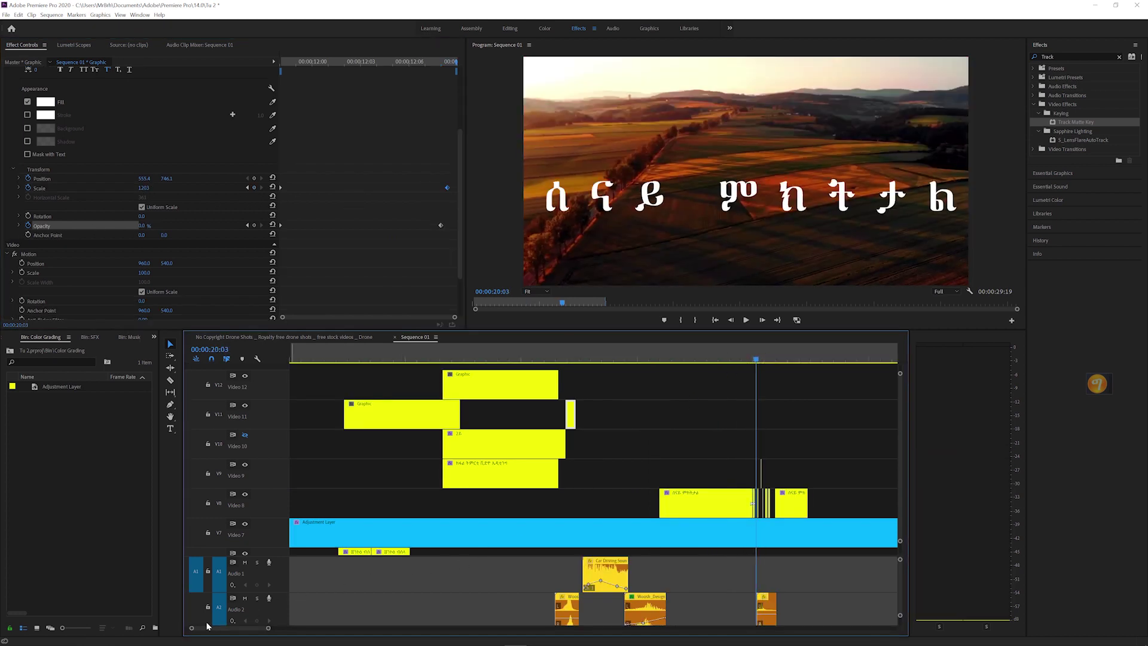
pyautogui.press('=')
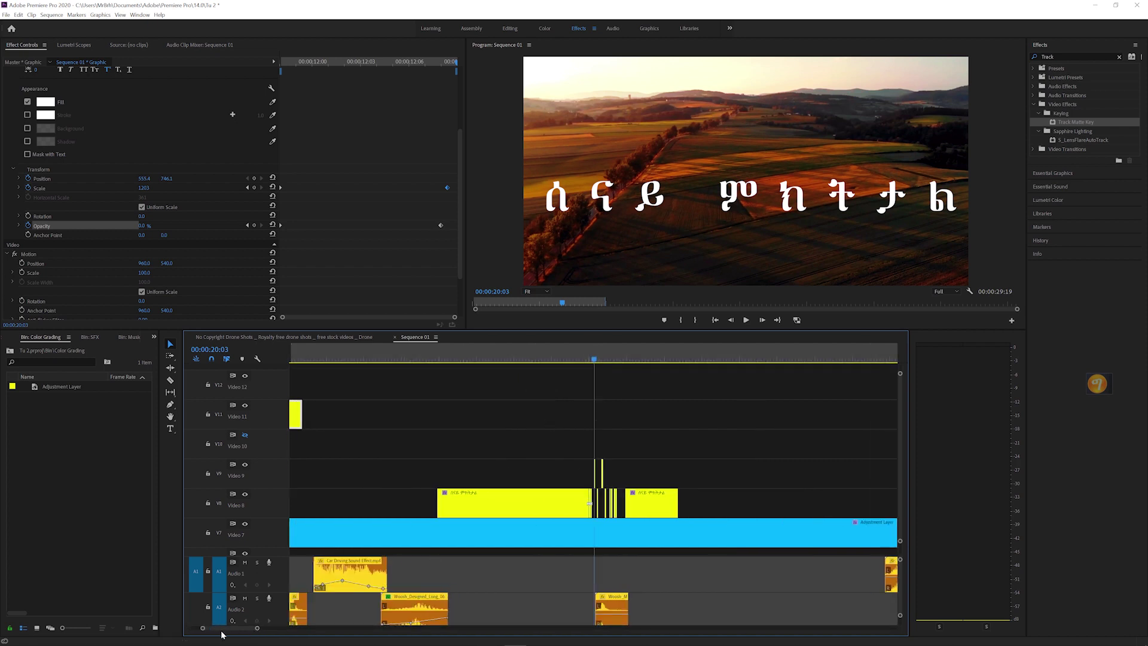
pyautogui.moveTo(202, 629); pyautogui.dragTo(226, 625)
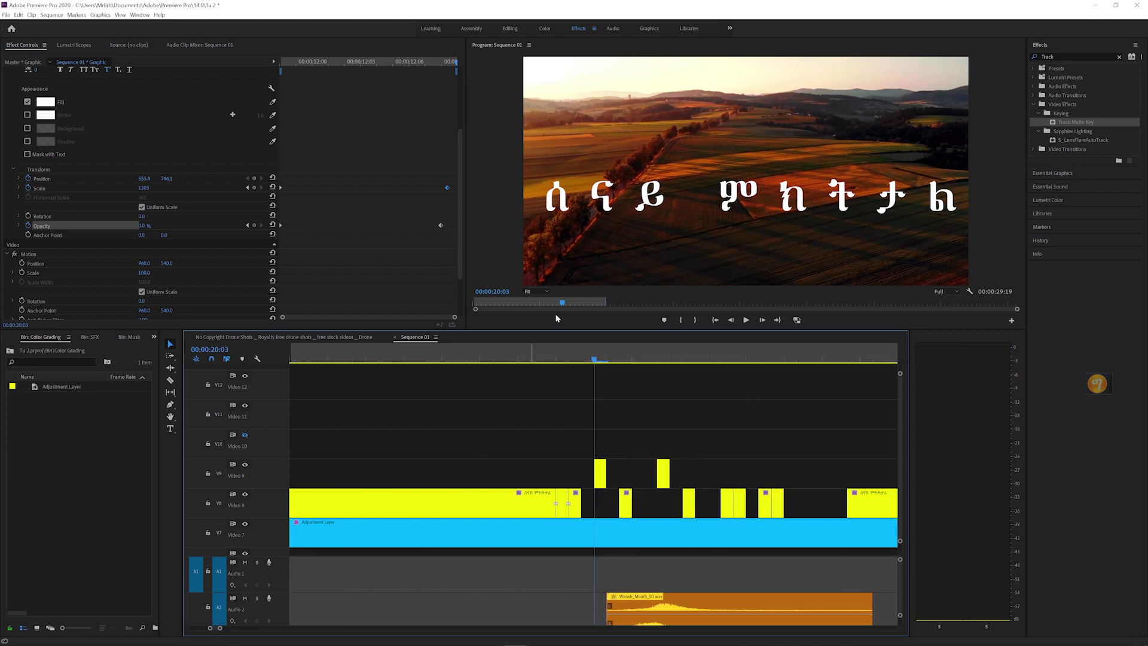
pyautogui.click(555, 359)
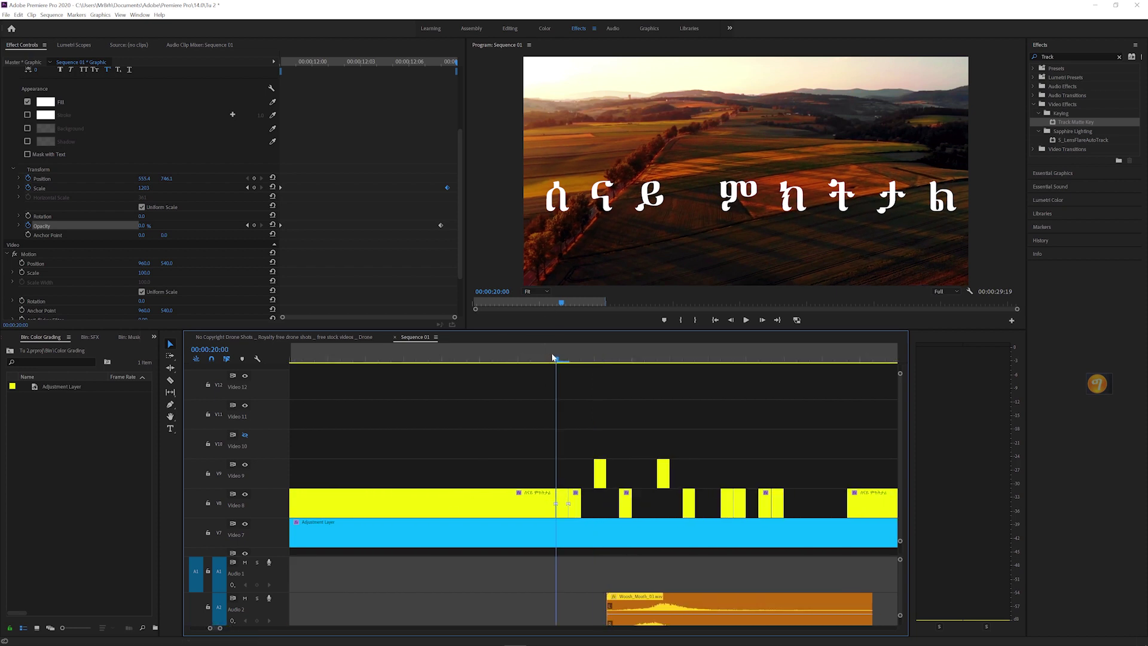
pyautogui.moveTo(553, 356); pyautogui.dragTo(666, 347)
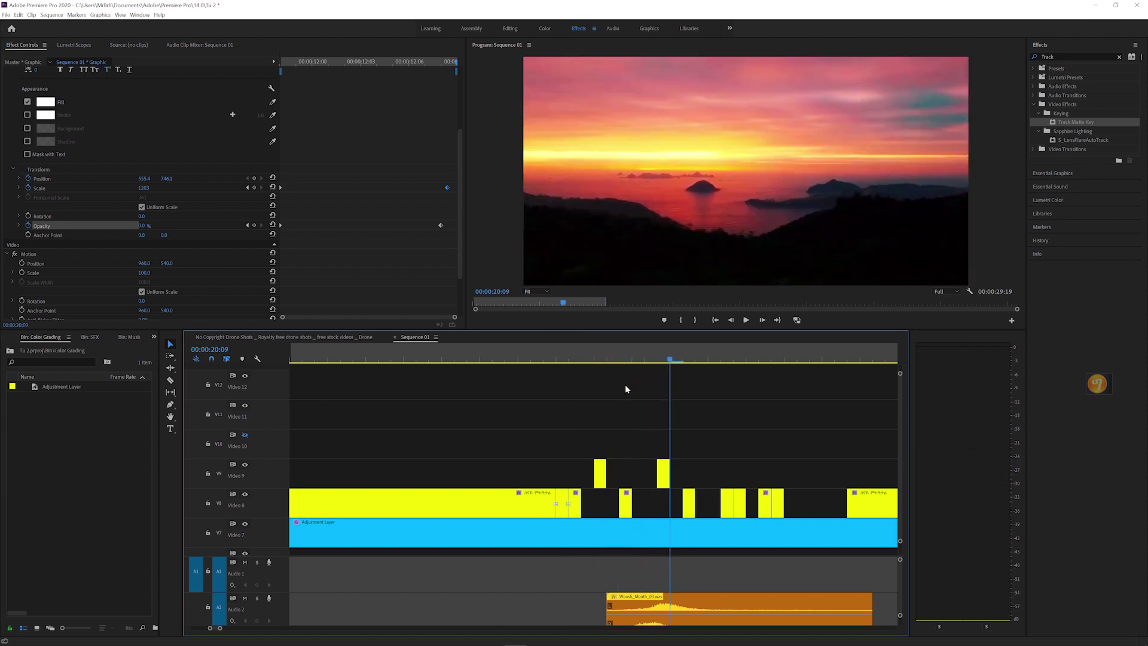
pyautogui.moveTo(220, 627); pyautogui.dragTo(233, 629)
pyautogui.moveTo(594, 359); pyautogui.dragTo(557, 352)
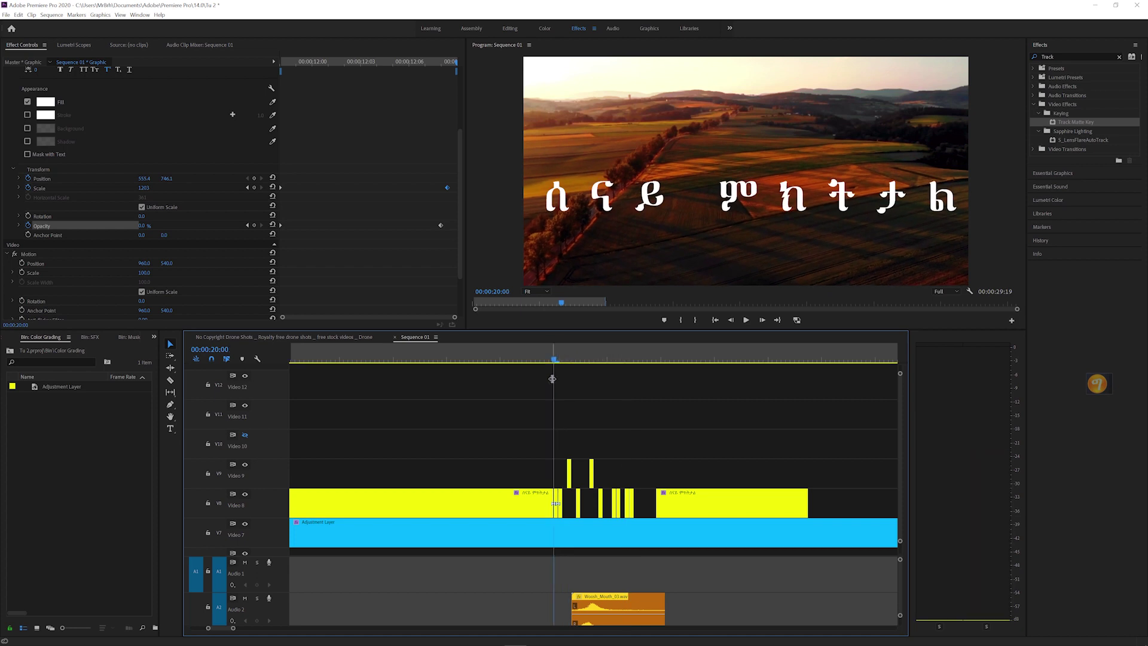
# Step: Cut the long Video 8 title clip with the Razor tool at every frame from 00:00:19:23 back to 00:00:19:17
pyautogui.moveTo(209, 628); pyautogui.dragTo(219, 628)
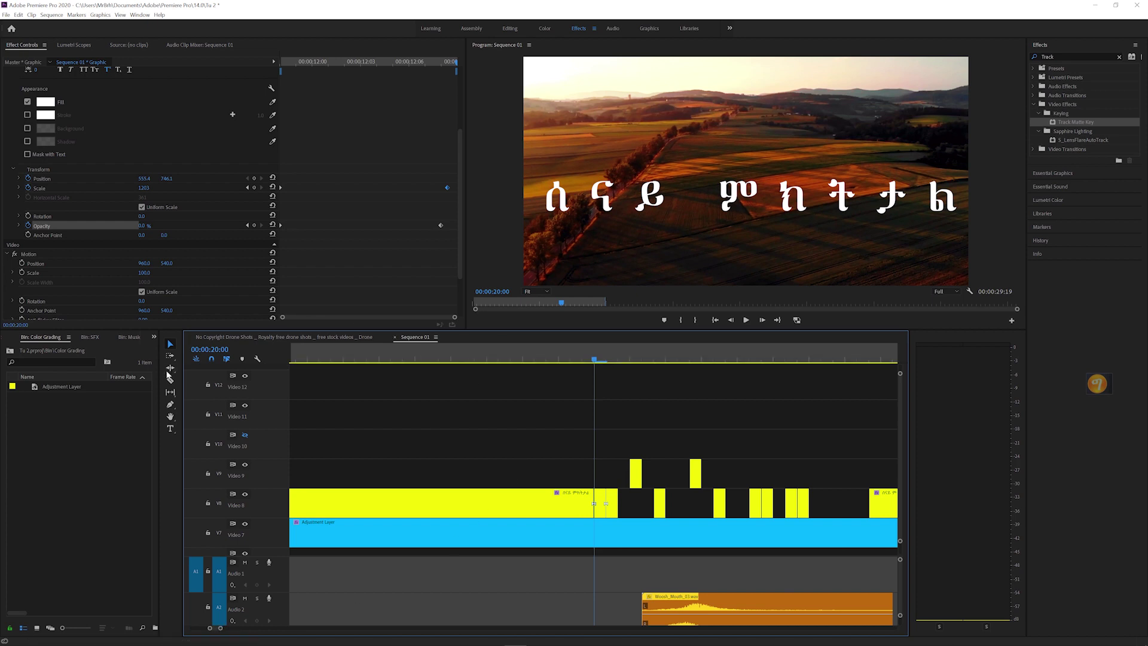
pyautogui.press('c')
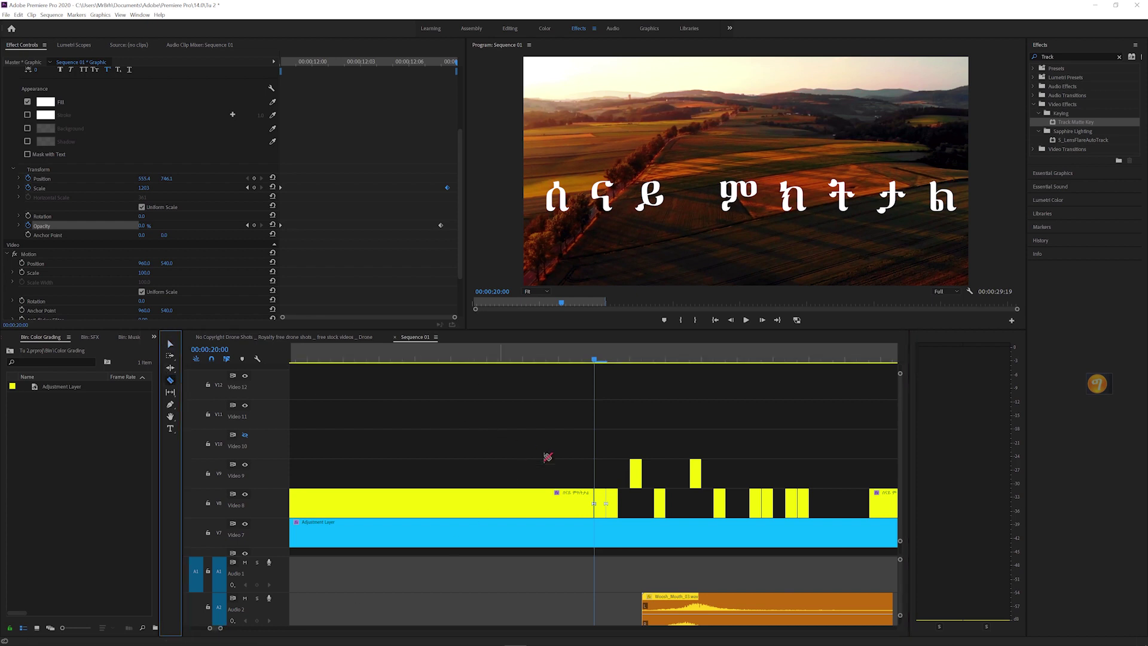
pyautogui.click(619, 497)
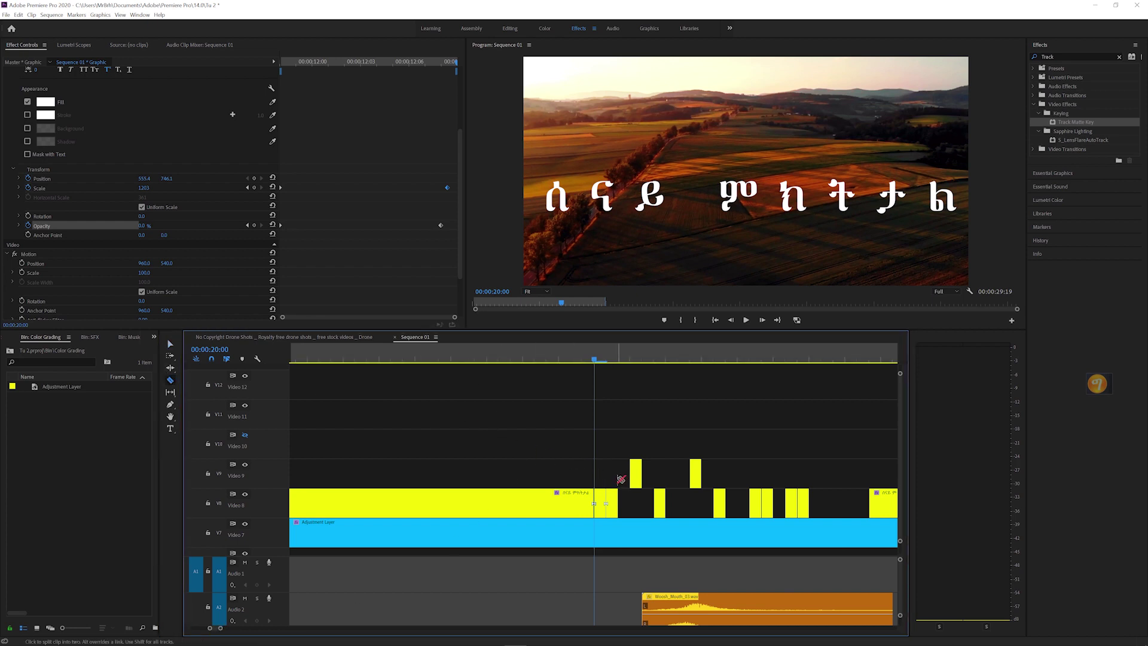
pyautogui.press('Right')
pyautogui.press('Right')
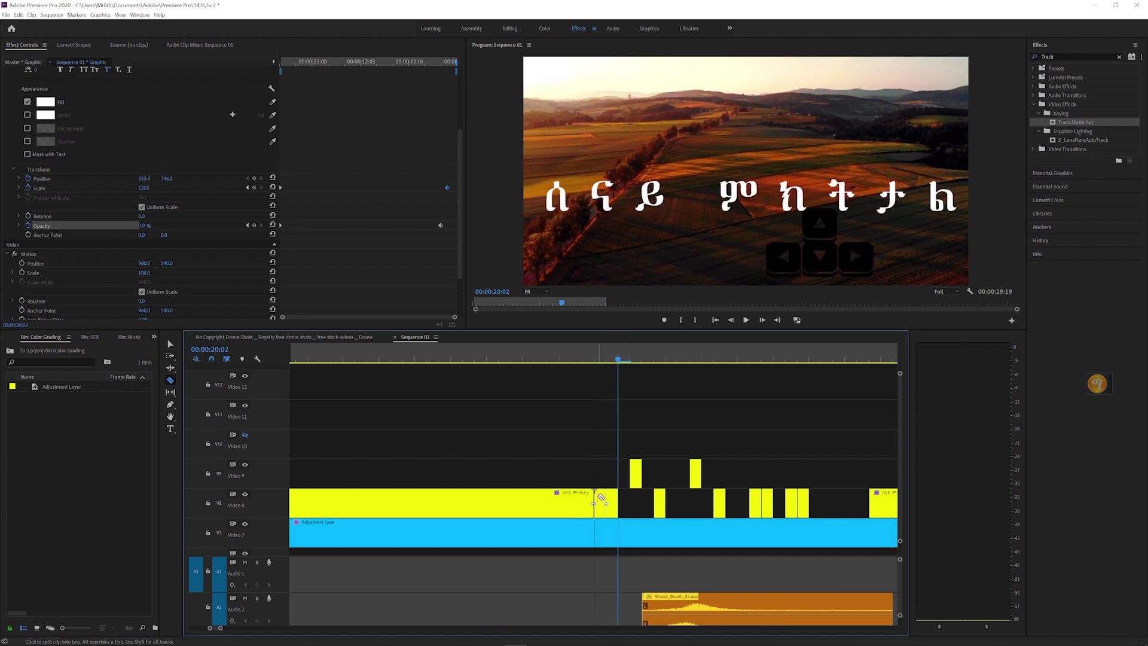
pyautogui.press('Left')
pyautogui.press('Left')
pyautogui.press('Left')
pyautogui.press('Left')
pyautogui.click(583, 498)
pyautogui.press('Left')
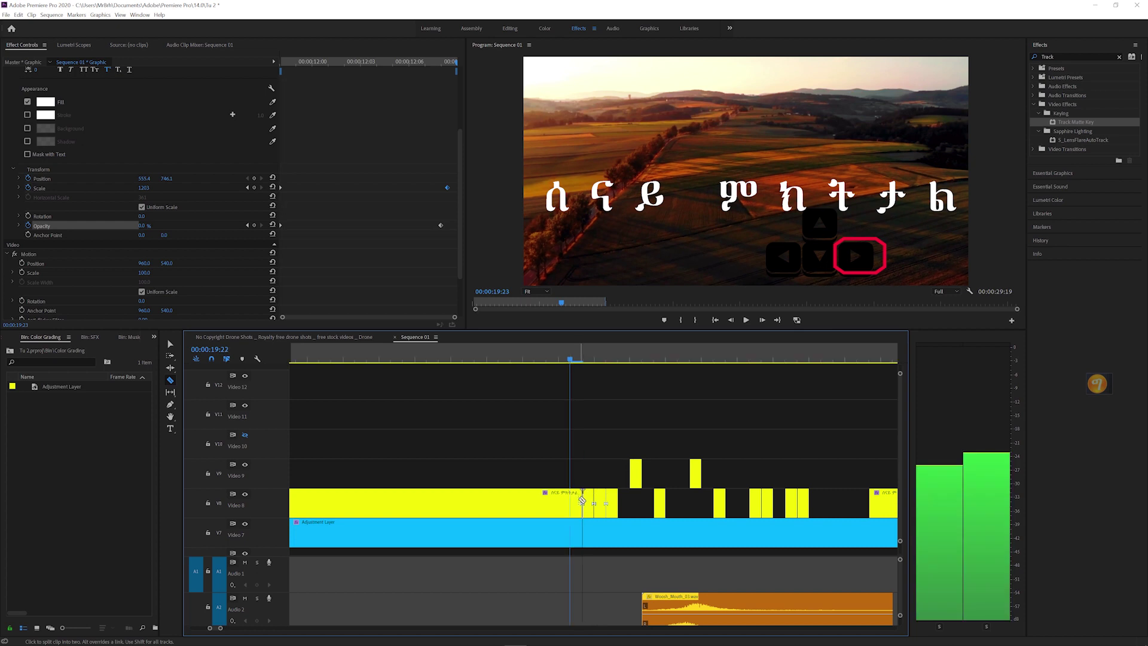
pyautogui.click(572, 498)
pyautogui.press('Left')
pyautogui.click(560, 499)
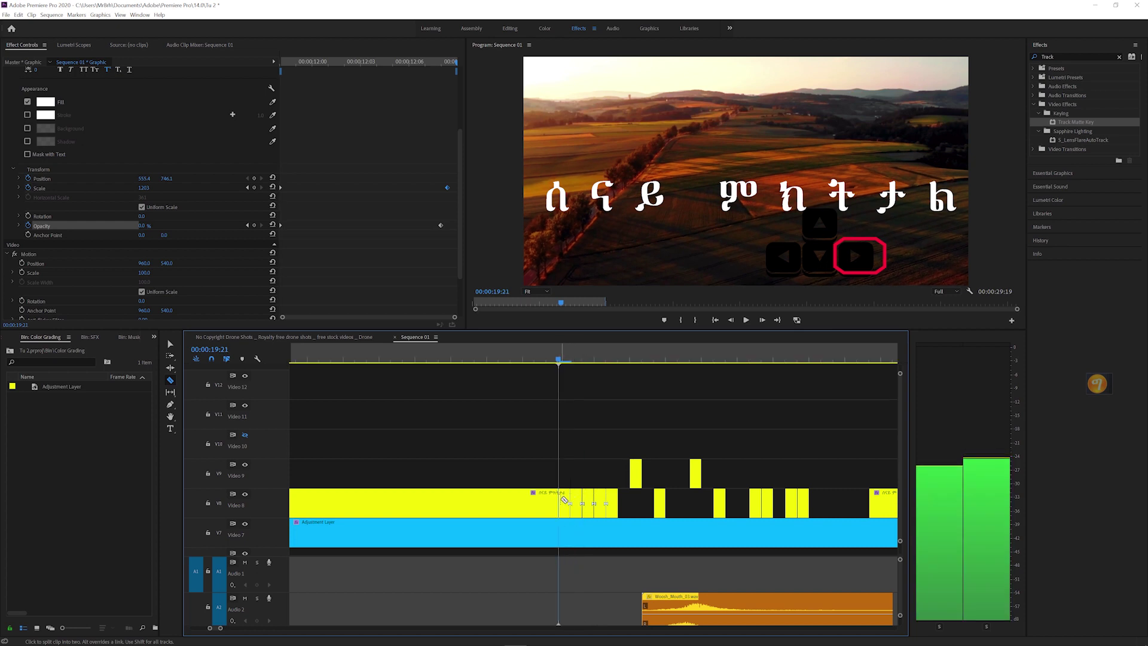
pyautogui.press('Left')
pyautogui.click(547, 504)
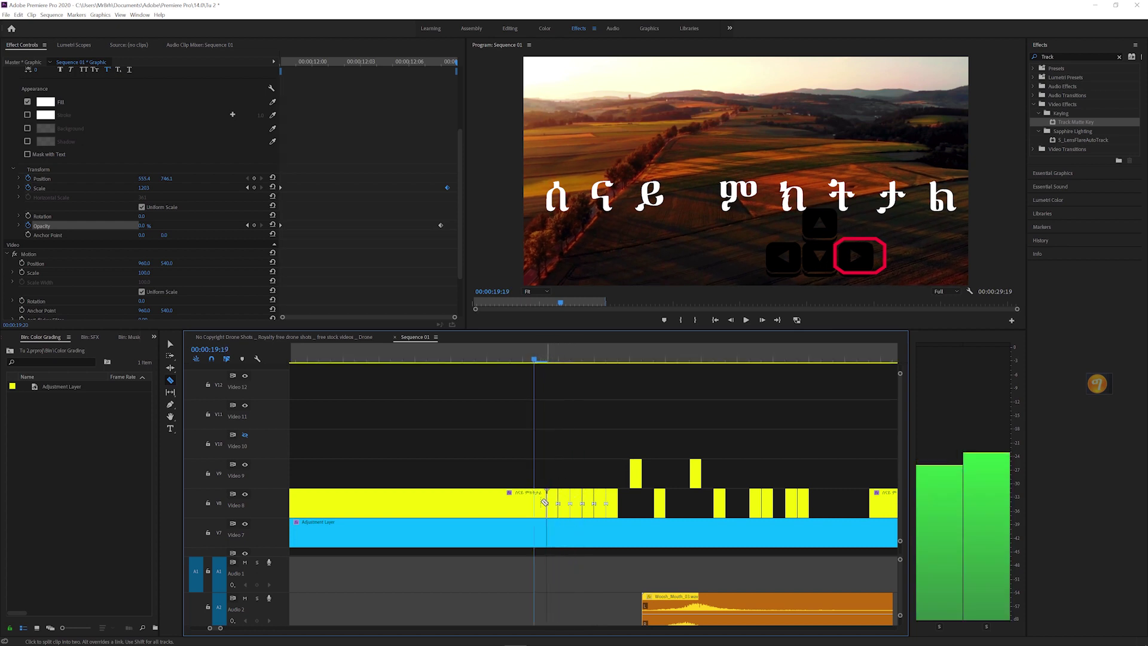
pyautogui.press('Left')
pyautogui.click(535, 501)
pyautogui.press('Left')
pyautogui.click(526, 500)
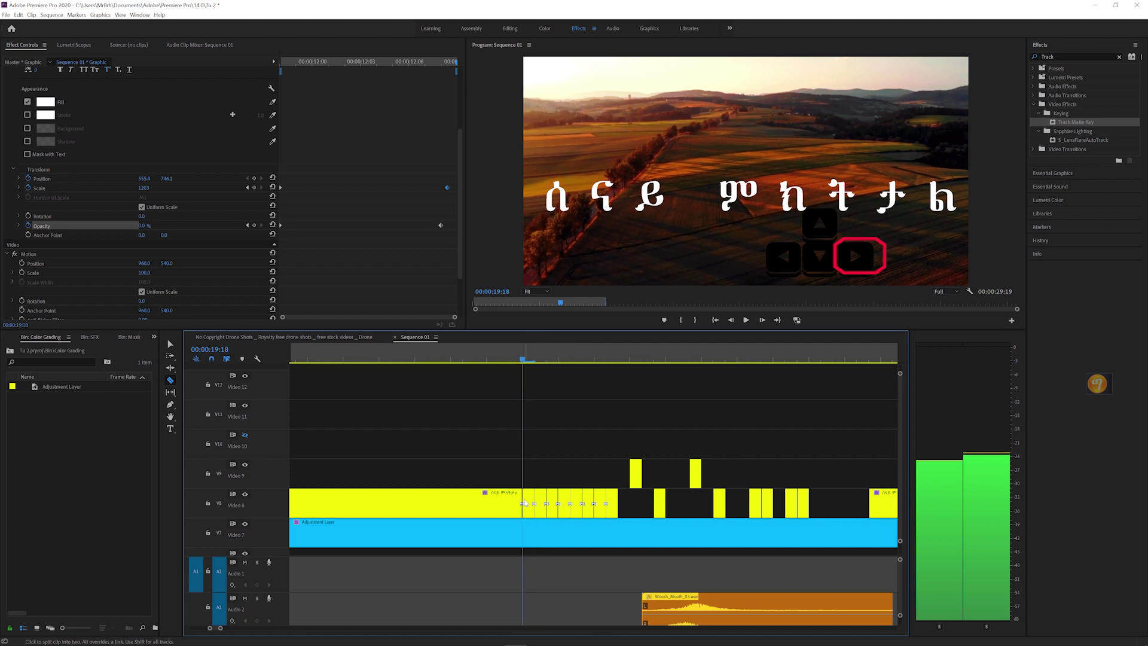
pyautogui.press('Left')
pyautogui.click(511, 499)
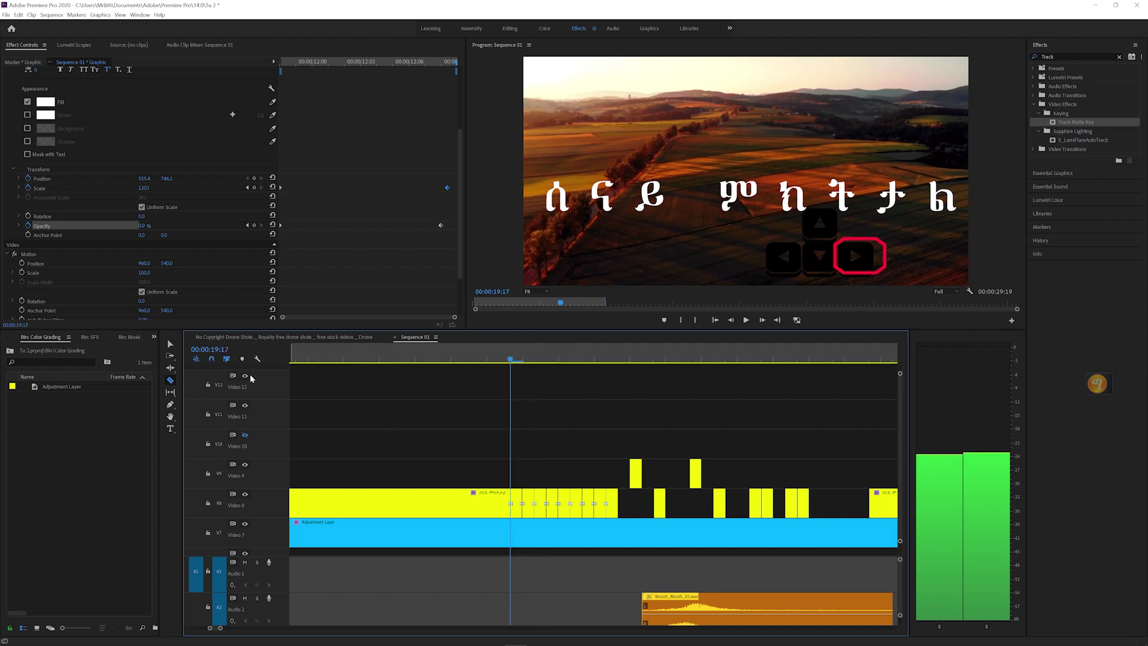
# Step: Delete the one-frame piece of the Video 8 title at 00:00:19:18 to leave a gap
pyautogui.press('v')
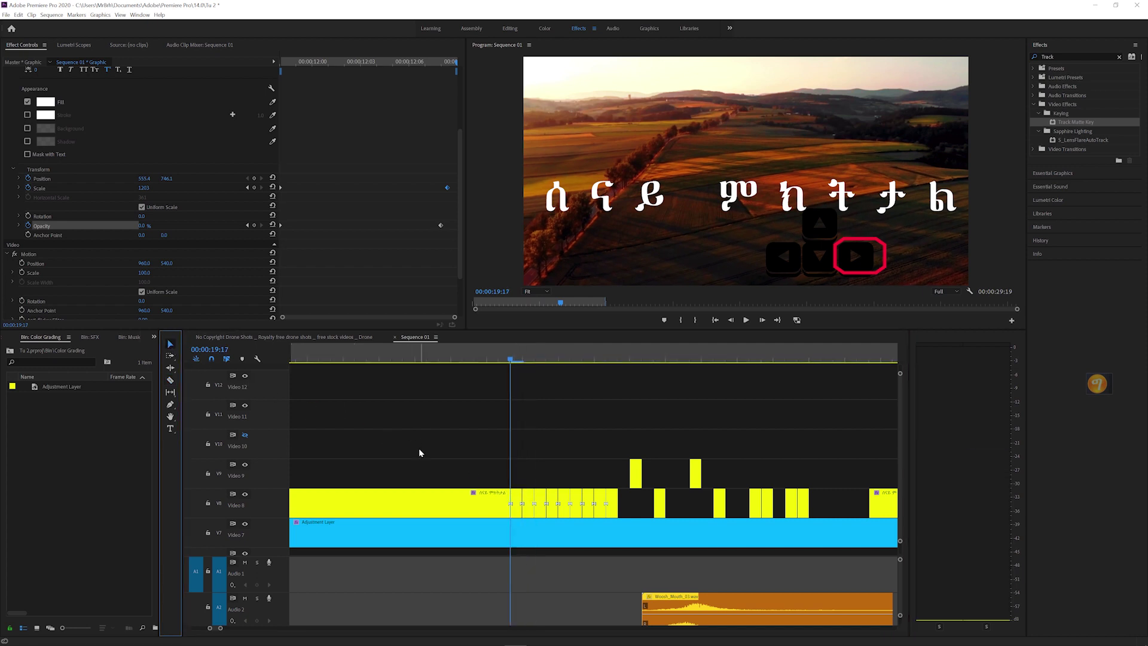
pyautogui.click(529, 496)
pyautogui.press('Delete')
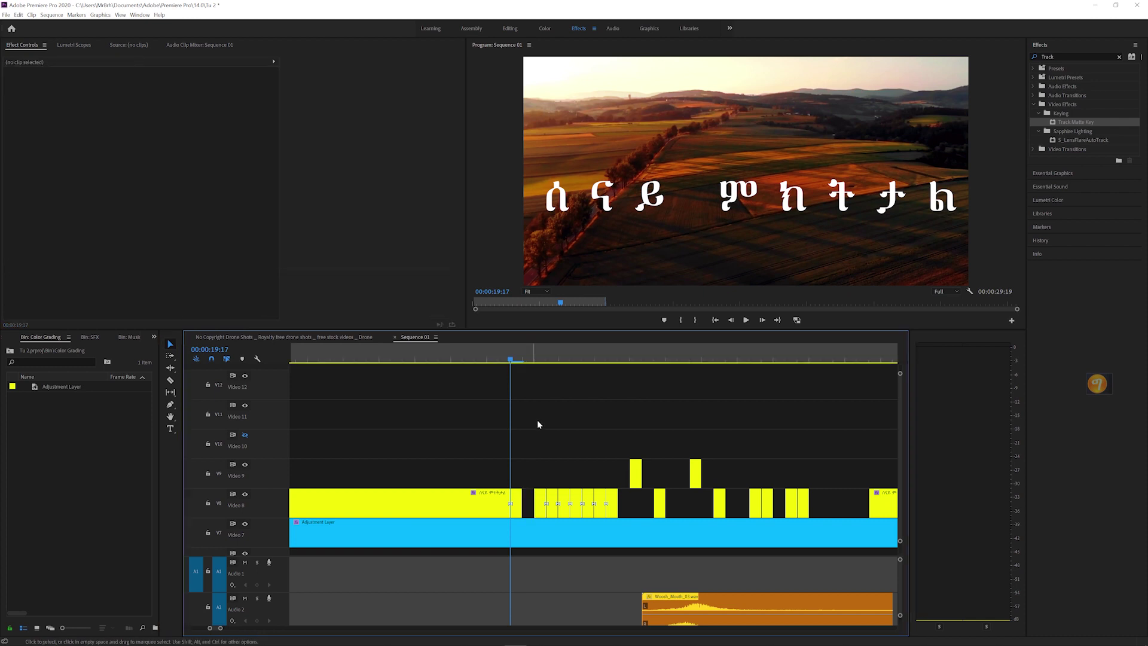
# Step: Move through the title cuts on Video 8 and Video 9 to 00:00:21:00 and examine the flicker and text colour at each piece
pyautogui.moveTo(501, 359); pyautogui.dragTo(666, 372)
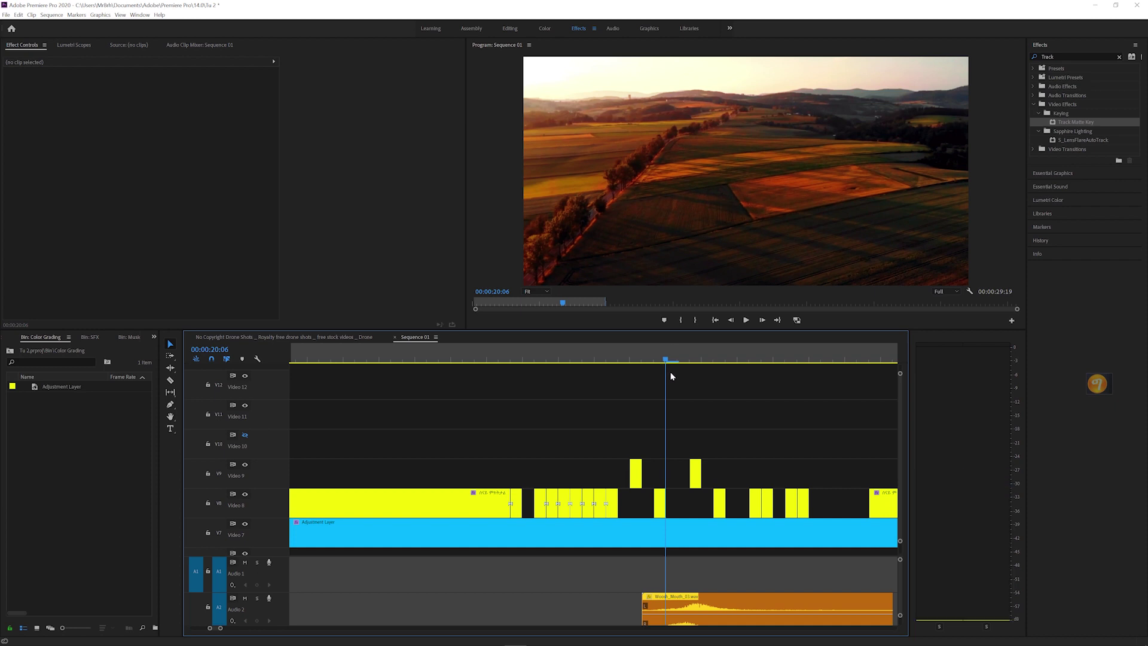
pyautogui.press('Right')
pyautogui.press('Right')
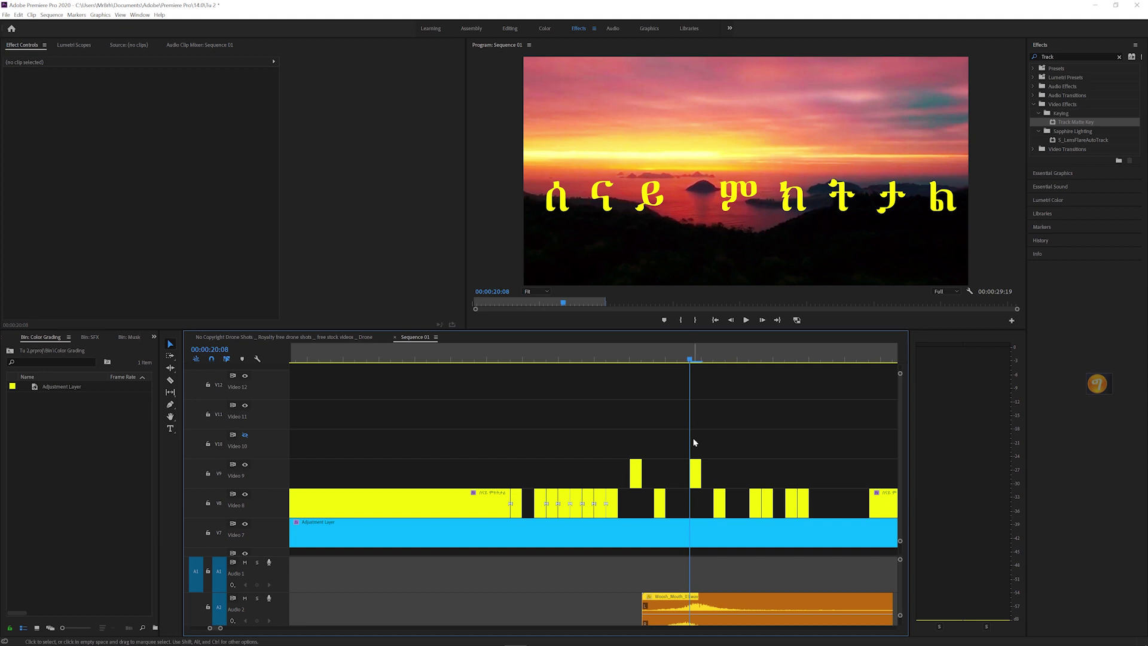
pyautogui.press('Right')
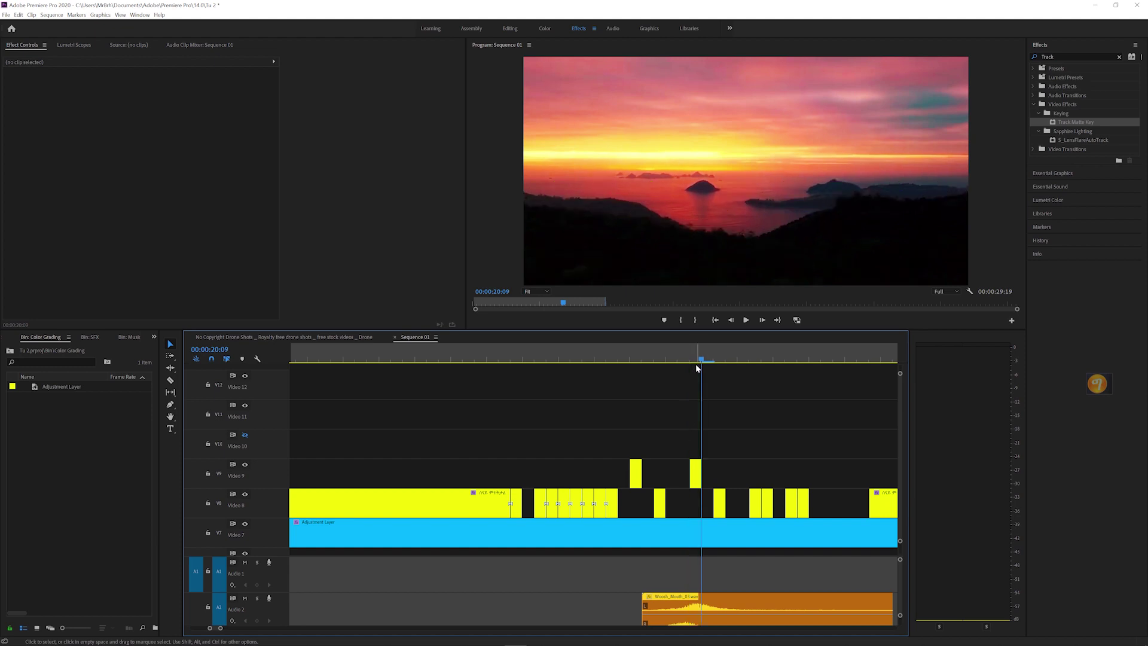
pyautogui.press('Right')
pyautogui.press('Right')
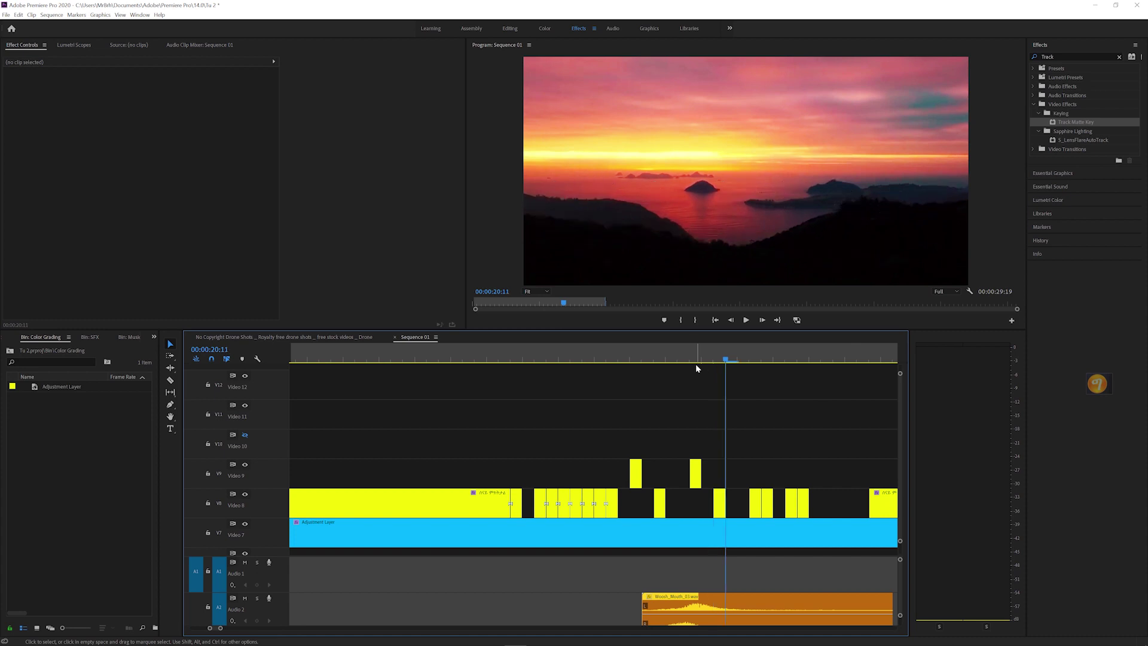
pyautogui.press('Right')
pyautogui.press('Right')
pyautogui.press('Right')
pyautogui.press('Right')
pyautogui.press('Right')
pyautogui.press('Right')
pyautogui.press('Right')
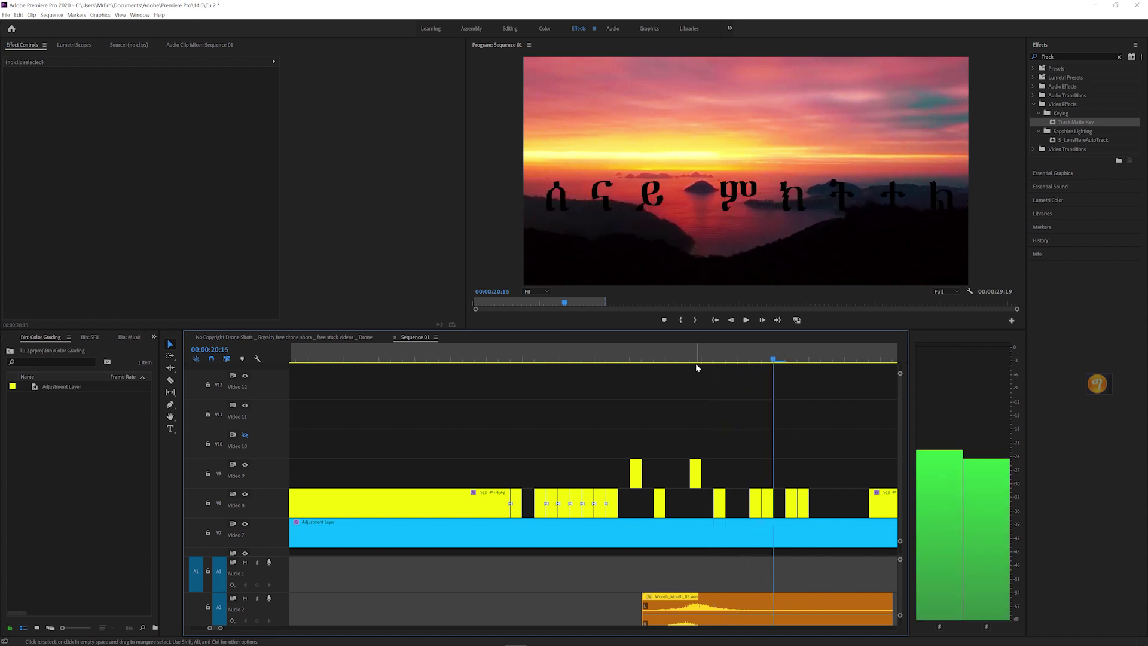
pyautogui.press('Right')
pyautogui.press('Right')
pyautogui.press('Right')
pyautogui.press('Right')
pyautogui.press('Right')
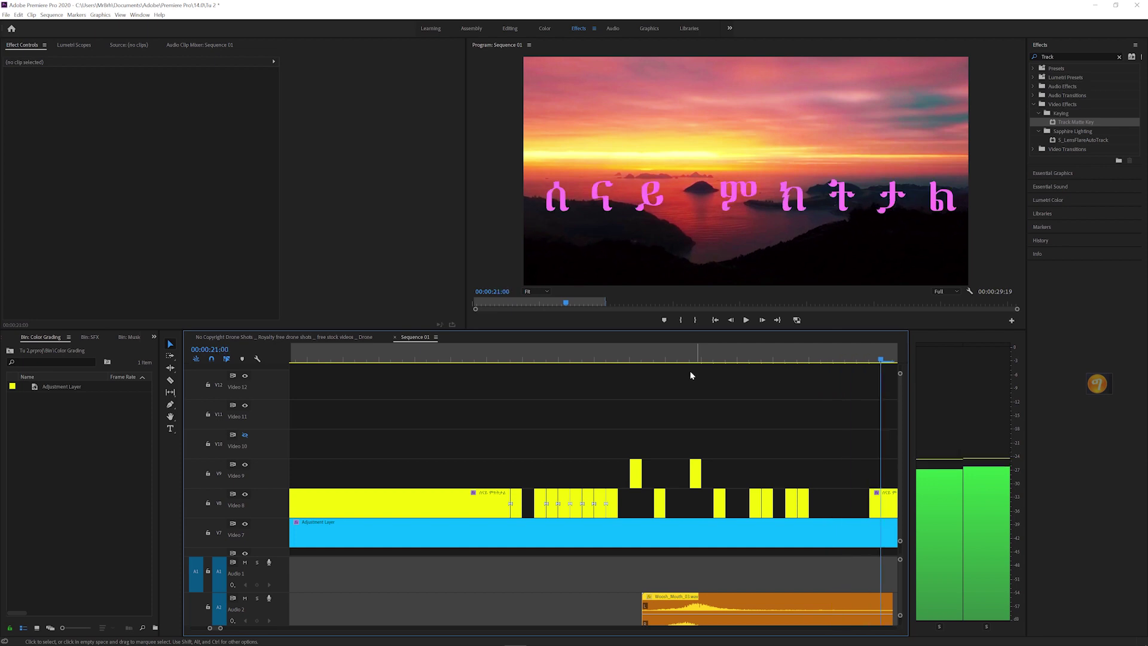
# Step: Scrub back across the flickering title pieces around 00:00:20:11, and on to the end sound effects at 00:00:27:17
pyautogui.click(619, 358)
pyautogui.moveTo(620, 357); pyautogui.dragTo(487, 353)
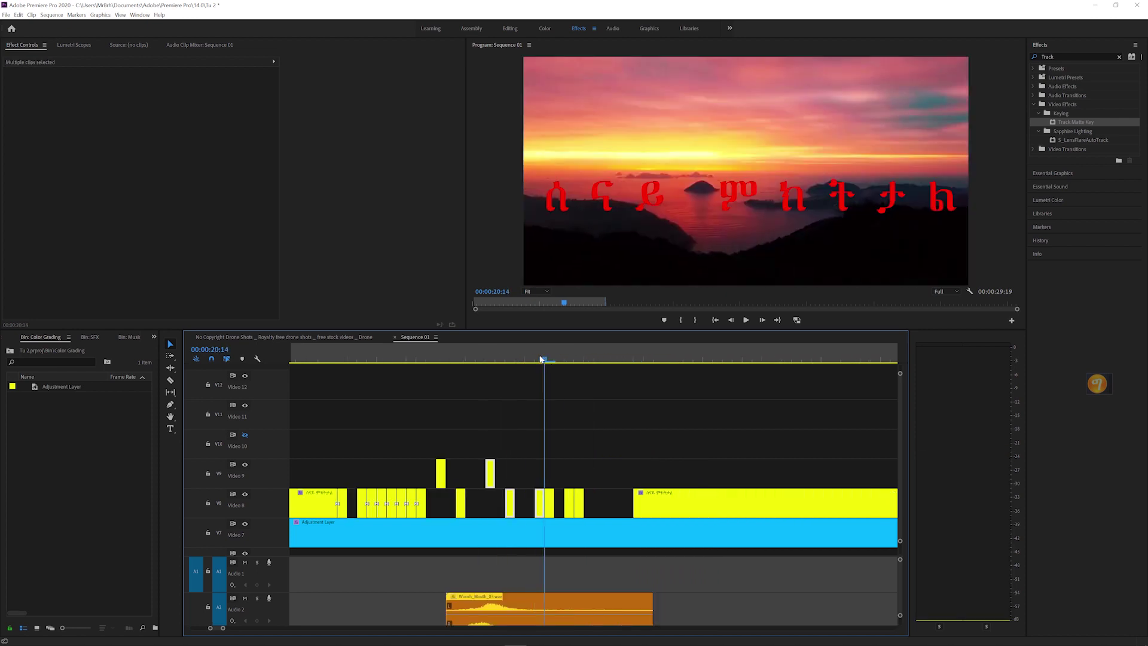
pyautogui.moveTo(541, 358)
pyautogui.mouseDown()
pyautogui.moveTo(487, 359)
pyautogui.moveTo(520, 359)
pyautogui.mouseUp()
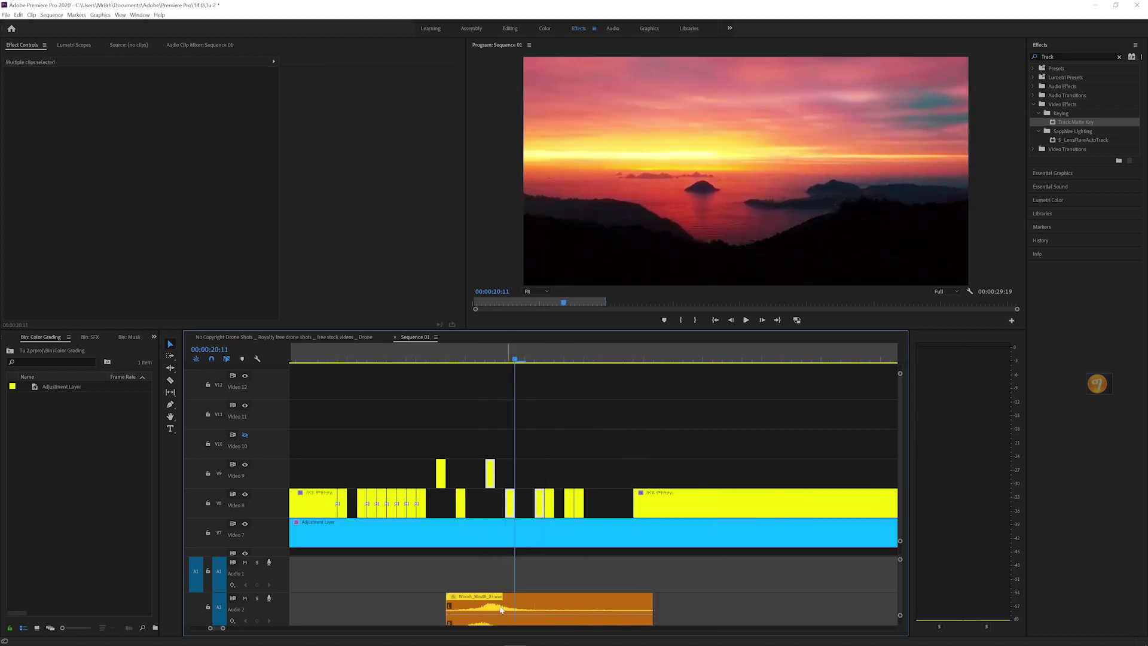
pyautogui.moveTo(223, 627); pyautogui.dragTo(272, 627)
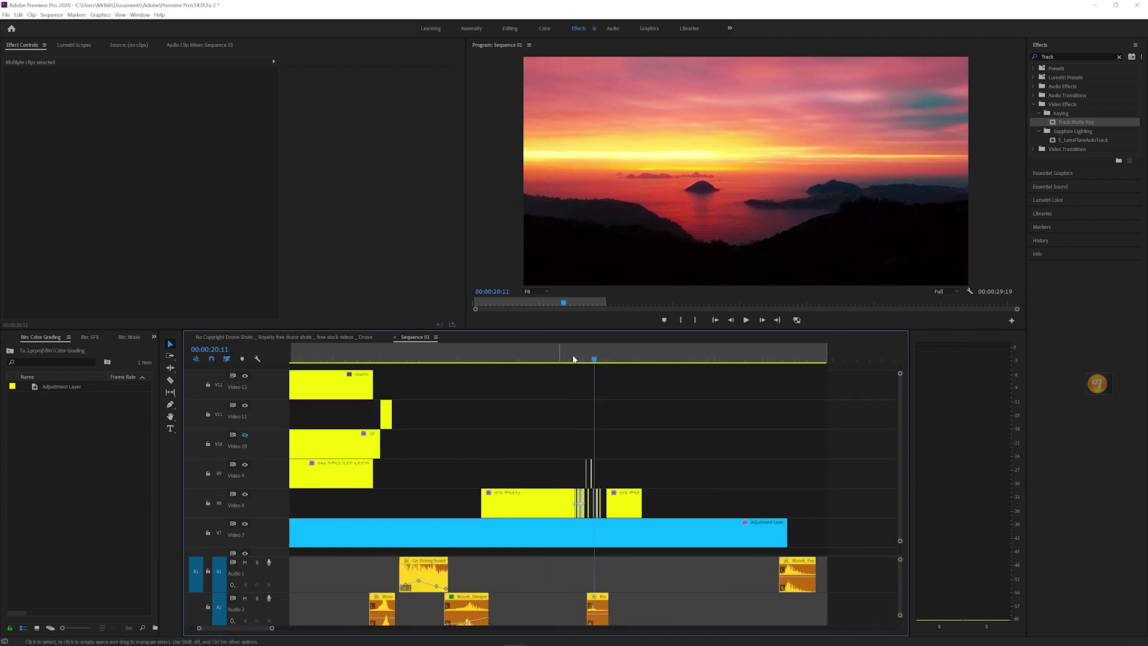
pyautogui.moveTo(573, 359); pyautogui.dragTo(775, 361)
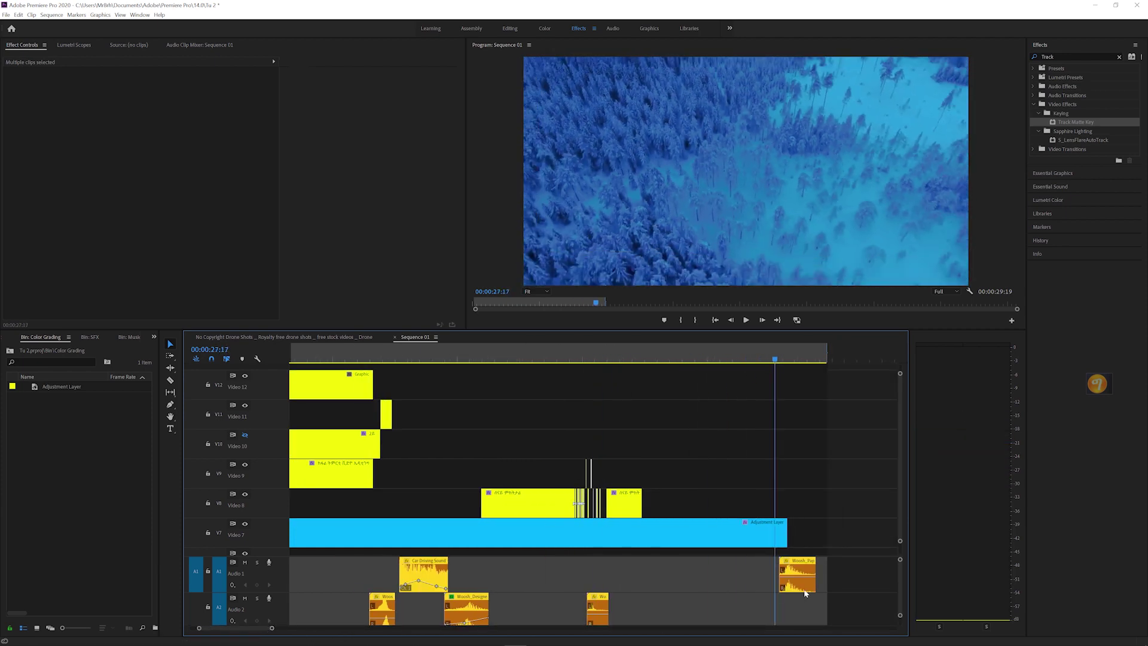
# Step: Reveal Audio 1 to Audio 4 across the whole sequence and play the Audio 4 music from 00:00:00:00
pyautogui.moveTo(285, 556); pyautogui.dragTo(287, 501)
pyautogui.press('-')
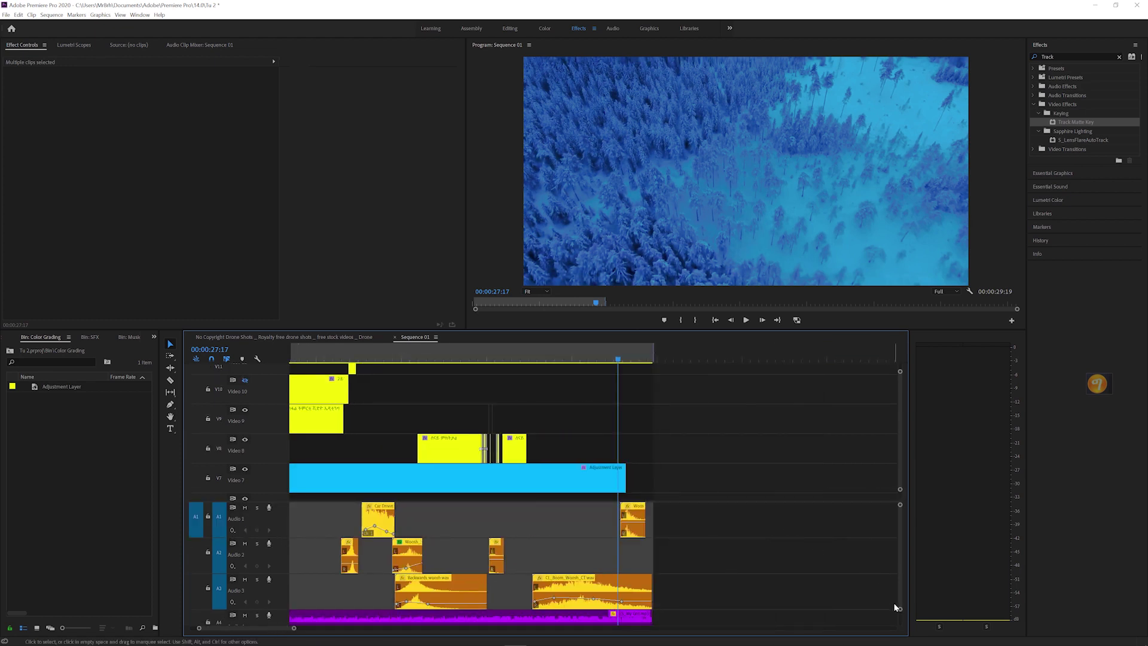
pyautogui.moveTo(899, 608); pyautogui.dragTo(843, 596)
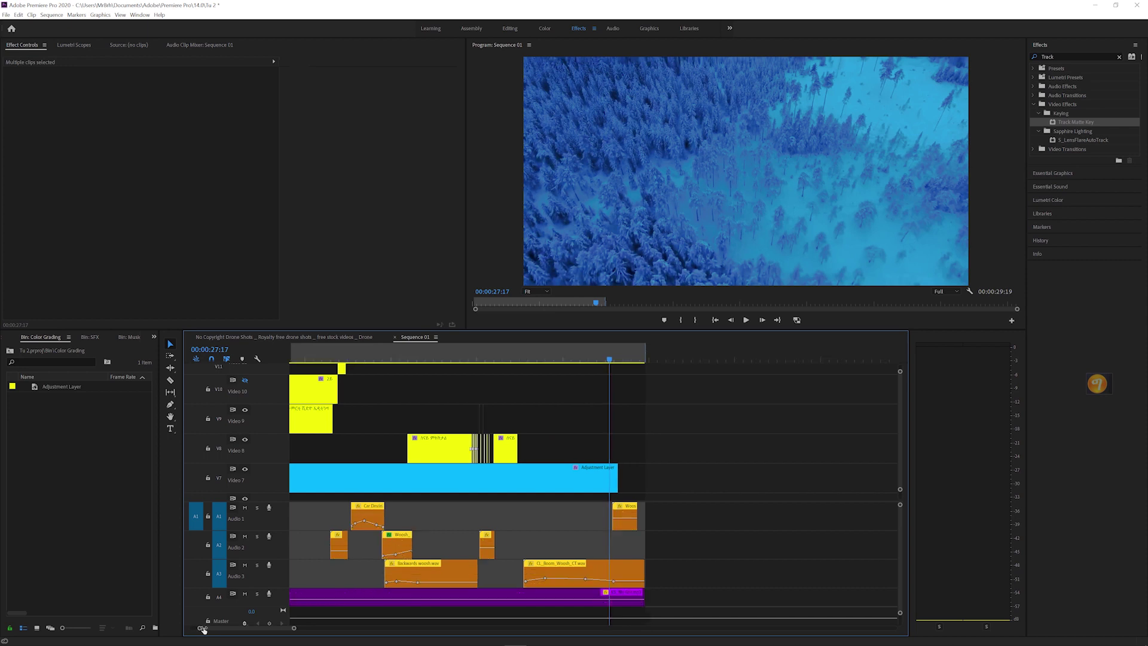
pyautogui.press('\\')
pyautogui.click(716, 320)
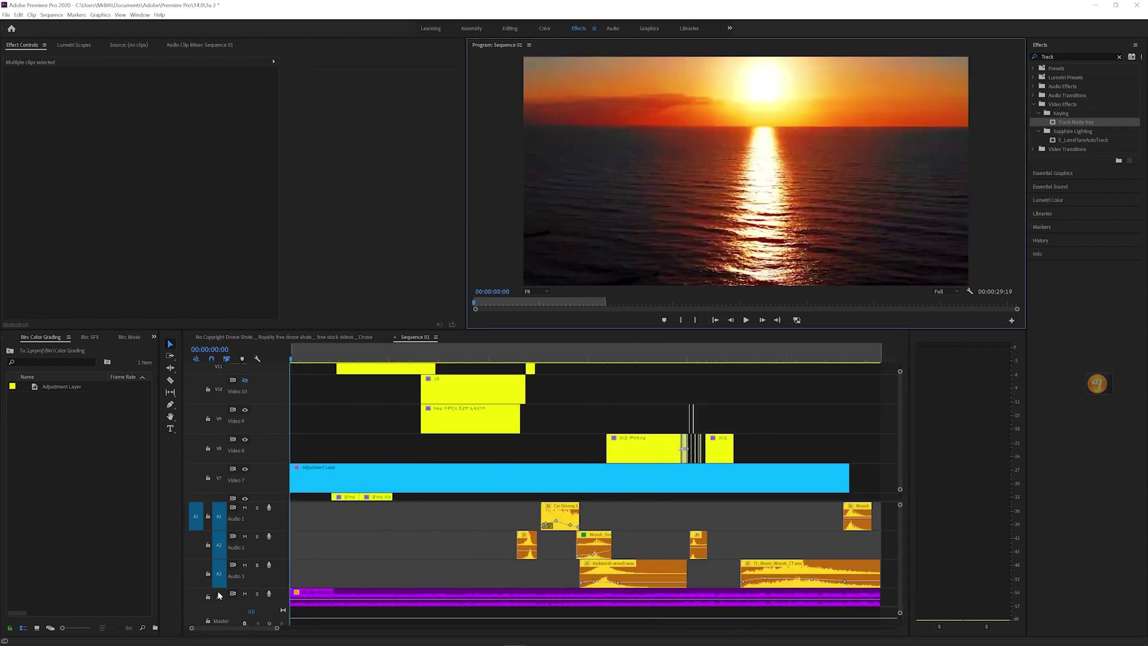
pyautogui.click(373, 597)
pyautogui.press('space')
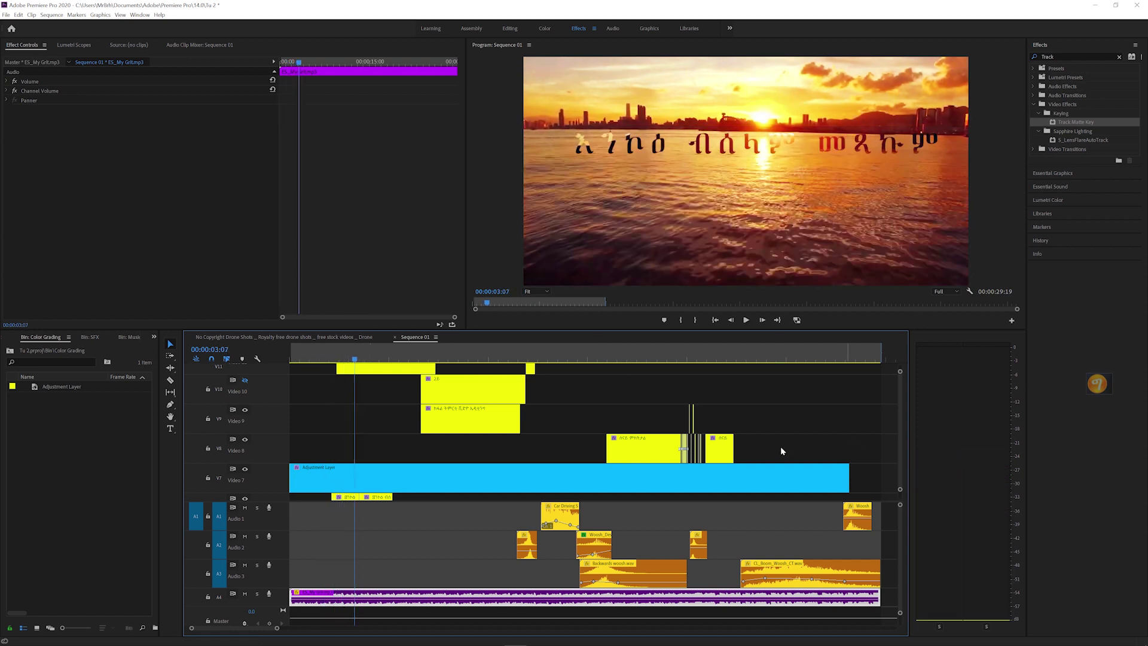
pyautogui.press('space')
pyautogui.press('space')
# Step: Adjust the Audio 4 music clip's gain by 50 dB and play it back up to 00:00:05:13
pyautogui.rightClick(431, 596)
pyautogui.click(459, 506)
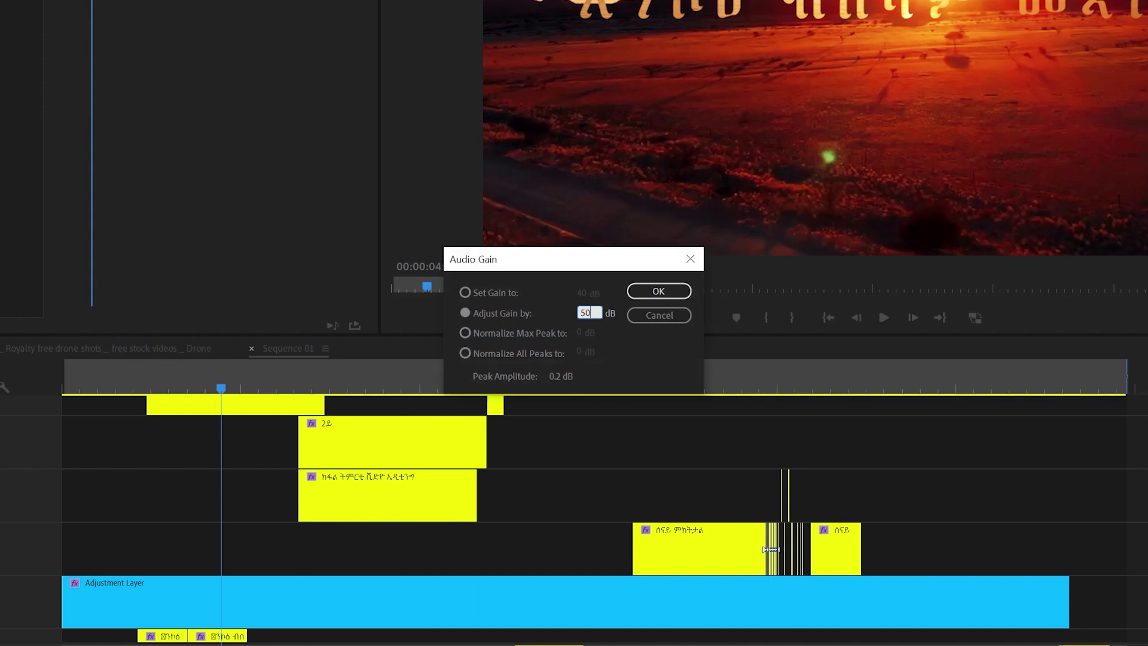
pyautogui.press('Return')
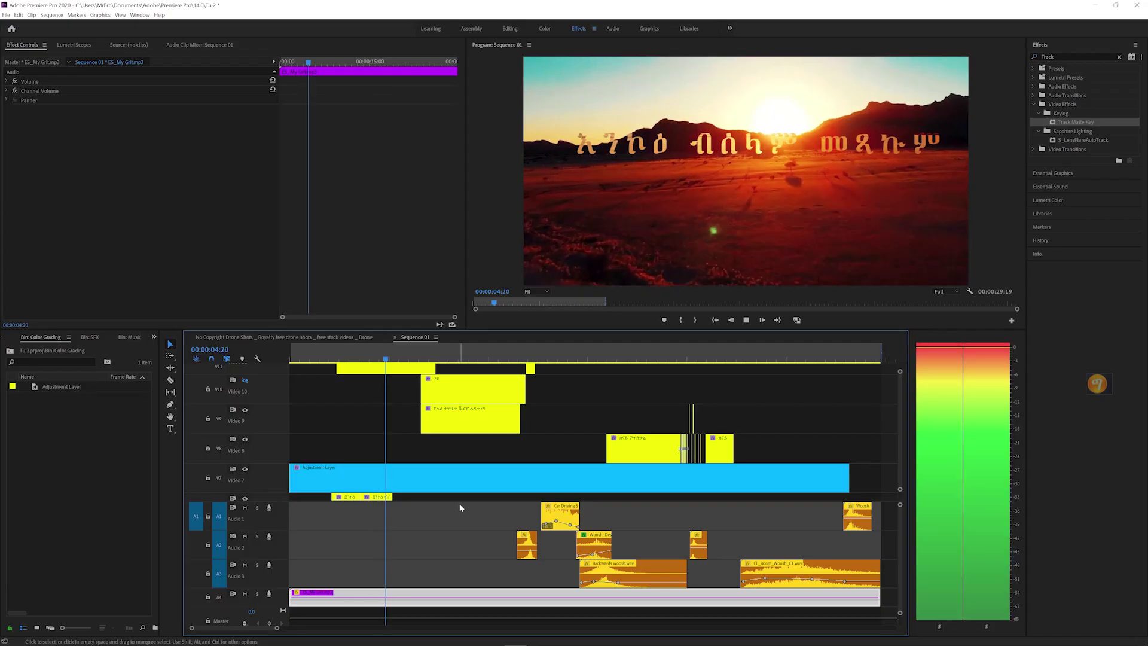
pyautogui.click(370, 360)
pyautogui.press('space')
pyautogui.press('space')
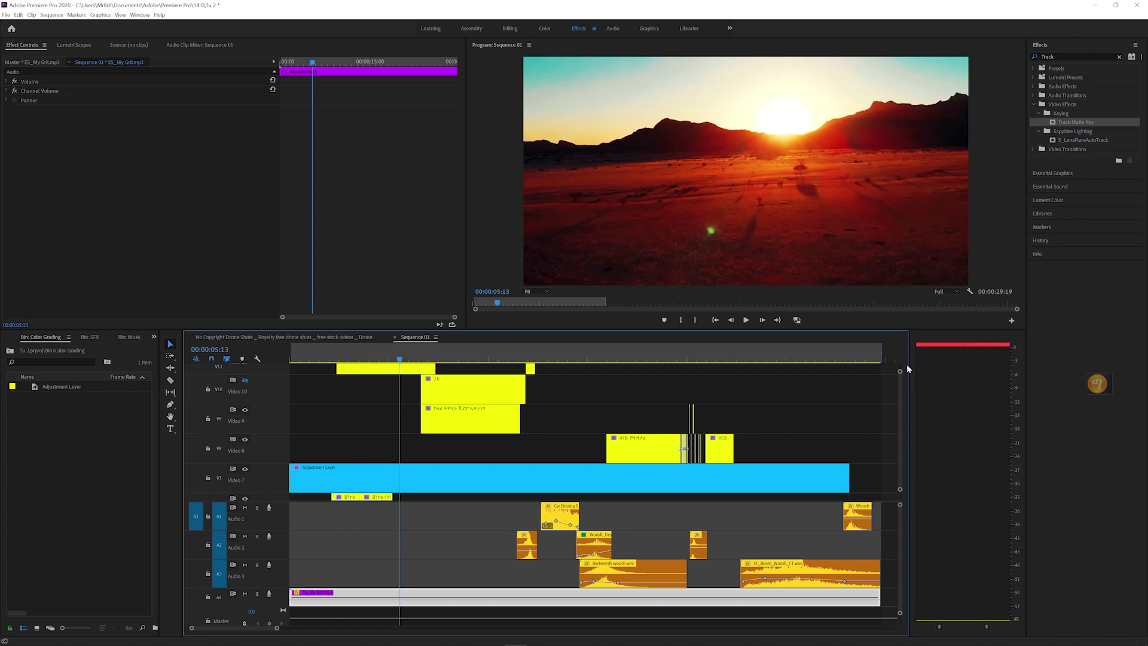
# Step: Play the amplified music from 00:00:10:06 to 00:00:11:16 and check its level on the audio meters
pyautogui.moveTo(410, 354); pyautogui.dragTo(496, 349)
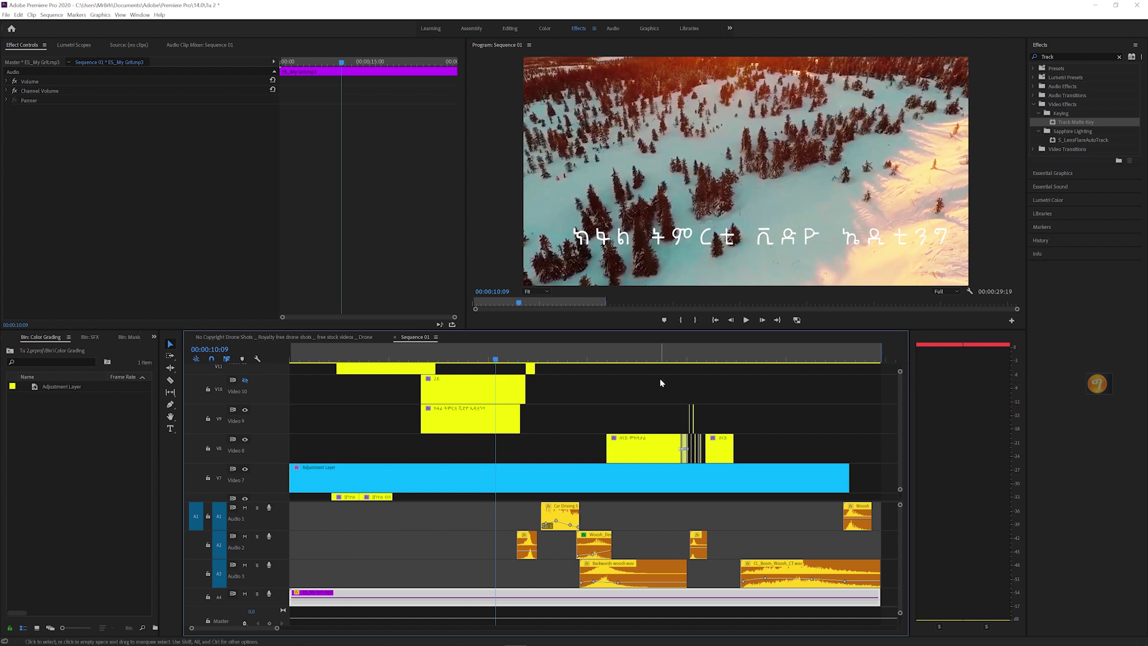
pyautogui.press('Left')
pyautogui.press('Left')
pyautogui.press('Left')
pyautogui.press('space')
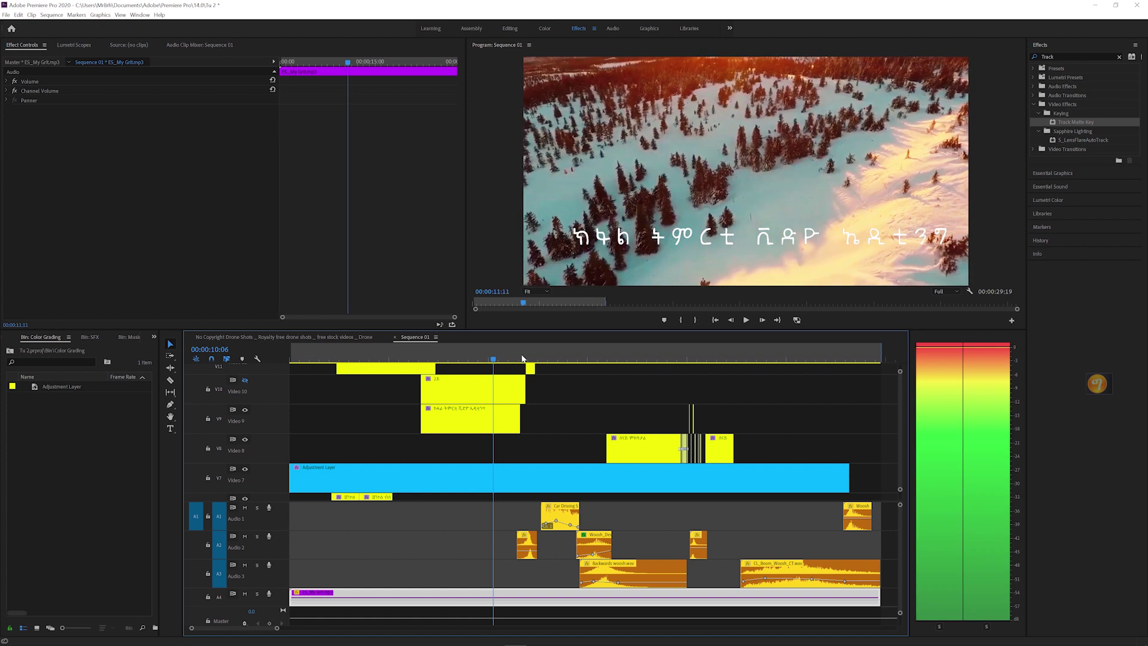
pyautogui.press('space')
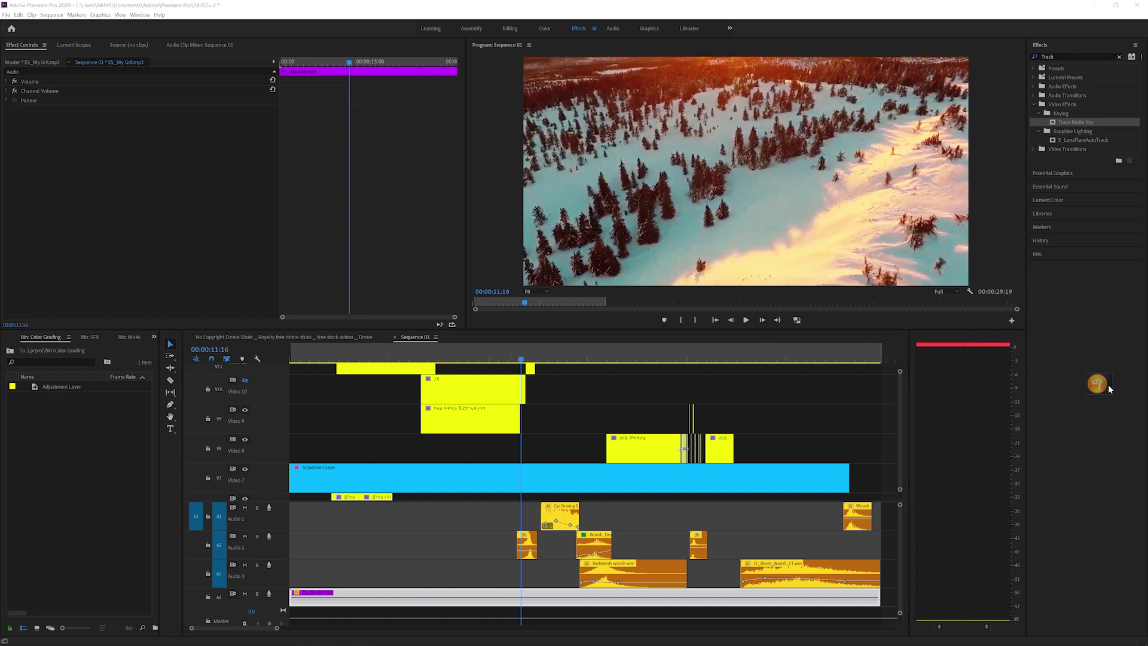
# Step: Return the playhead to 00:00:05:01 and add a volume keyframe to the Audio 4 music at about 00:00:04:00 with the Pen tool
pyautogui.press('Up')
pyautogui.press('Up')
pyautogui.press('Up')
pyautogui.press('Up')
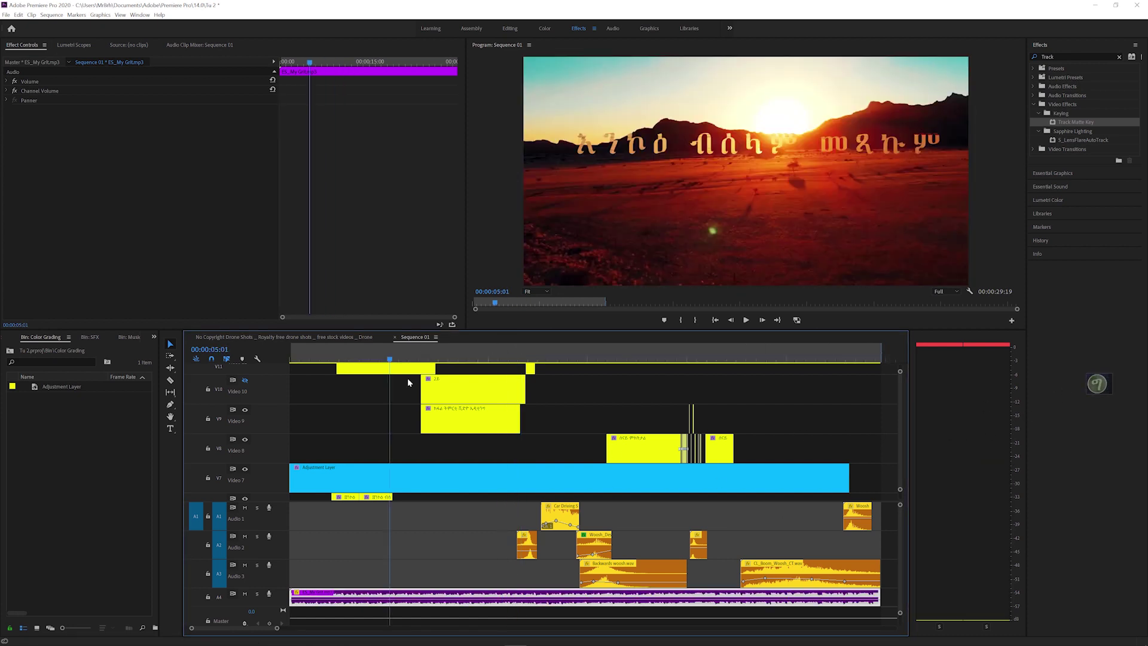
pyautogui.moveTo(899, 613)
pyautogui.mouseDown()
pyautogui.moveTo(900, 595)
pyautogui.moveTo(900, 607)
pyautogui.mouseUp()
pyautogui.moveTo(277, 628); pyautogui.dragTo(209, 628)
pyautogui.click(170, 406)
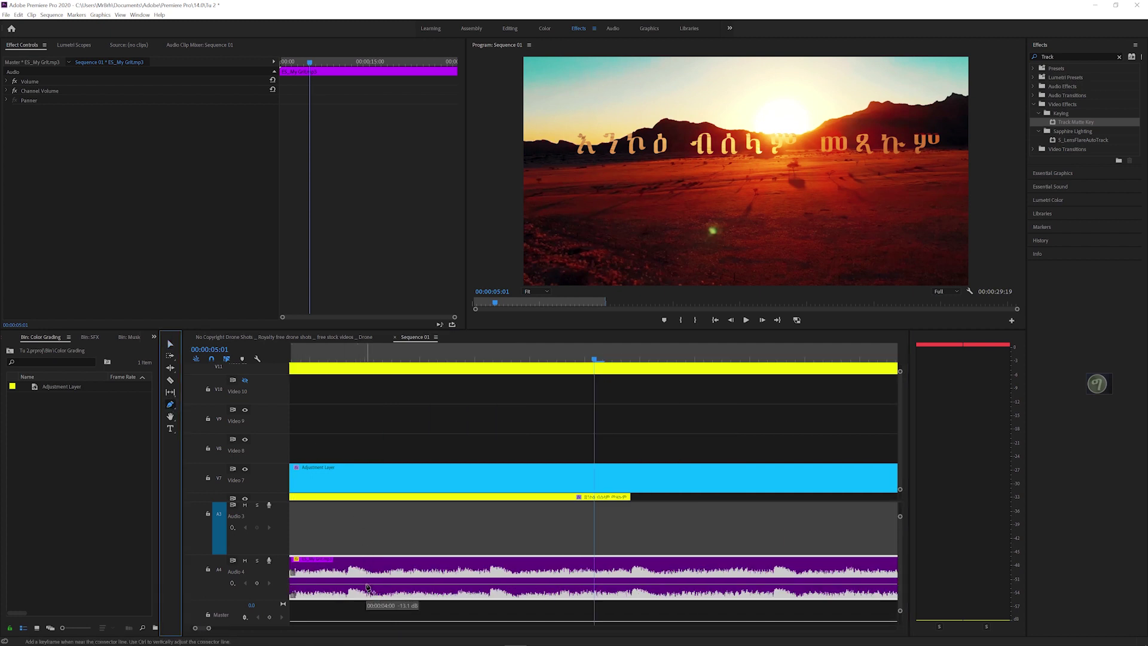
pyautogui.moveTo(367, 584); pyautogui.dragTo(372, 571)
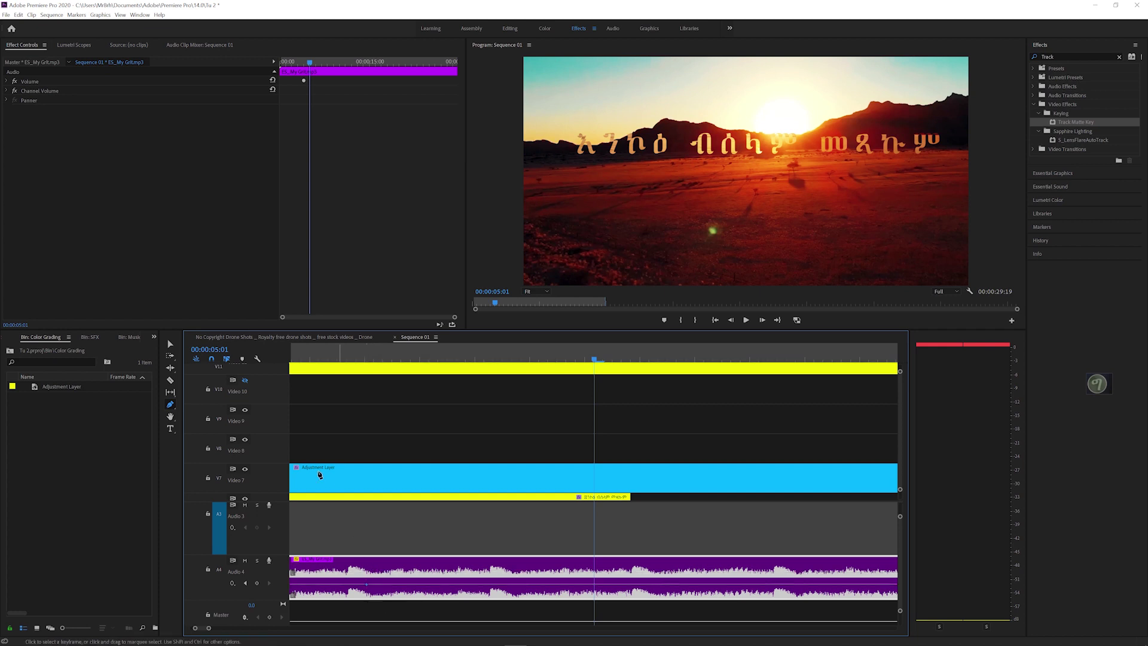
pyautogui.click(170, 344)
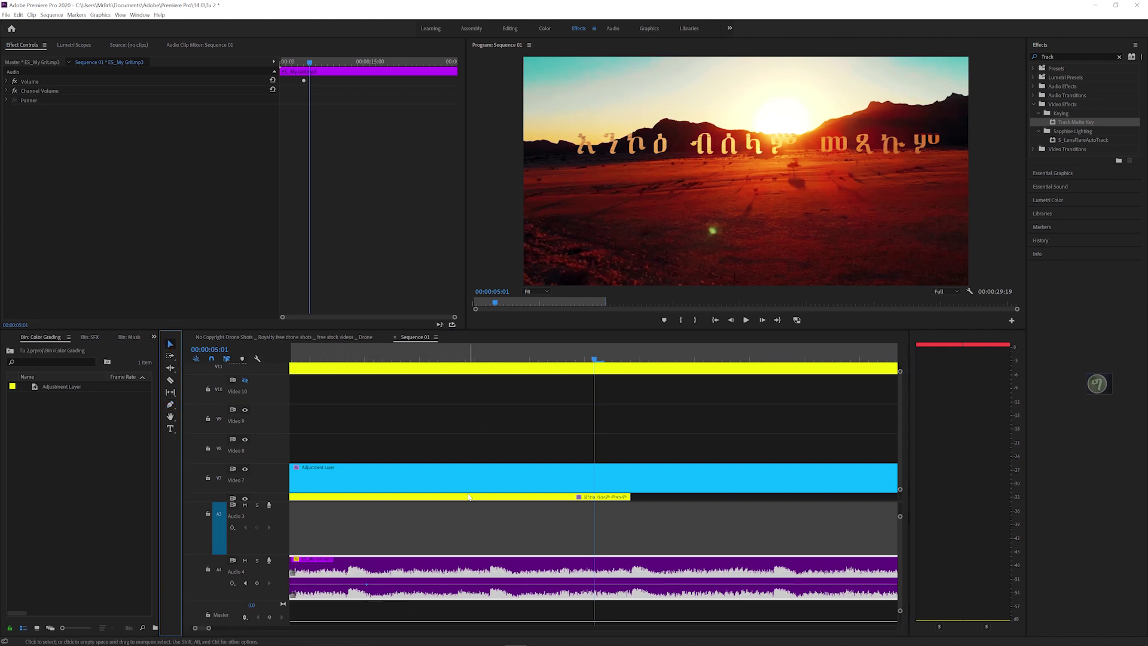
# Step: Lower the Audio 4 music clip's level through the Adjust Gain option of Audio Gain
pyautogui.click(452, 566)
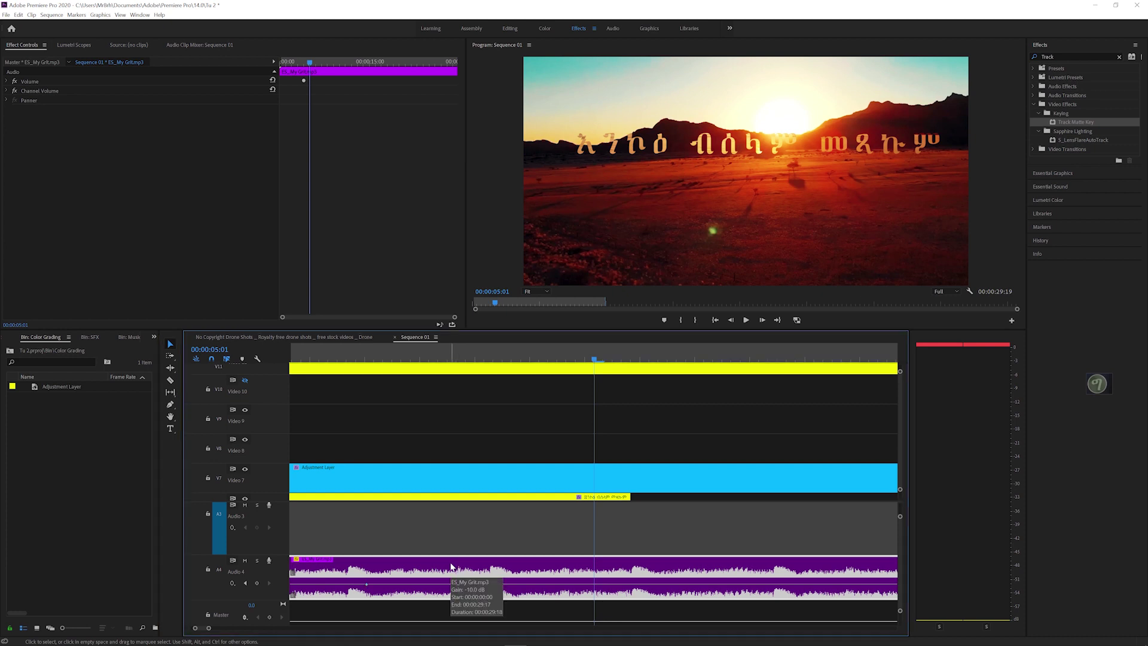
pyautogui.rightClick(451, 566)
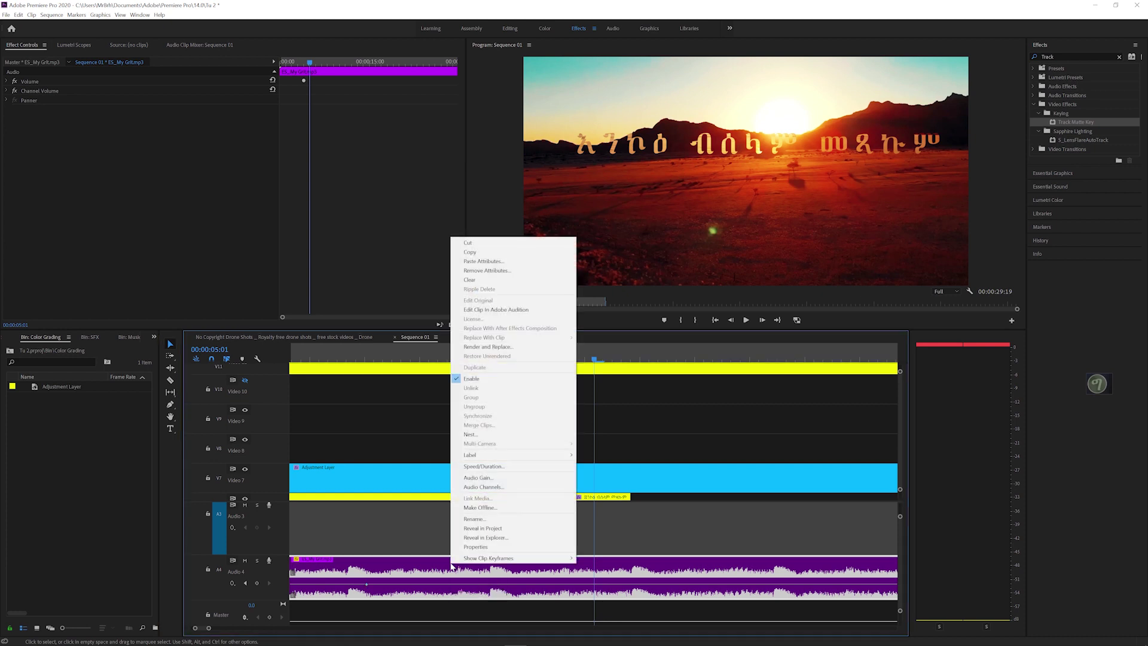
pyautogui.click(489, 478)
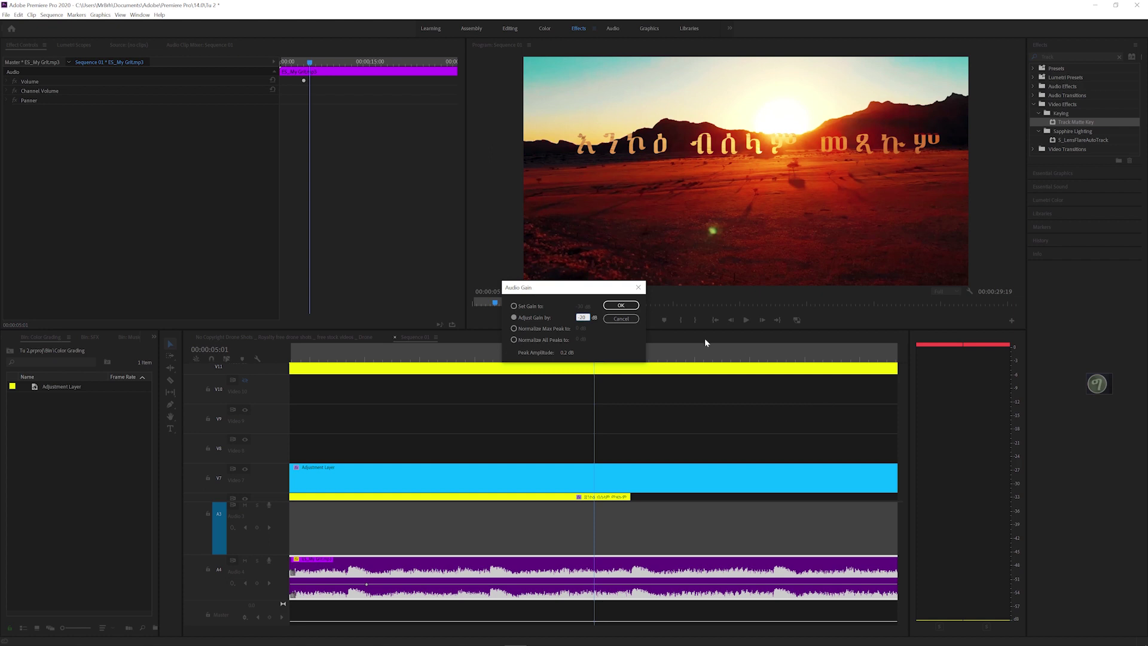
pyautogui.click(632, 307)
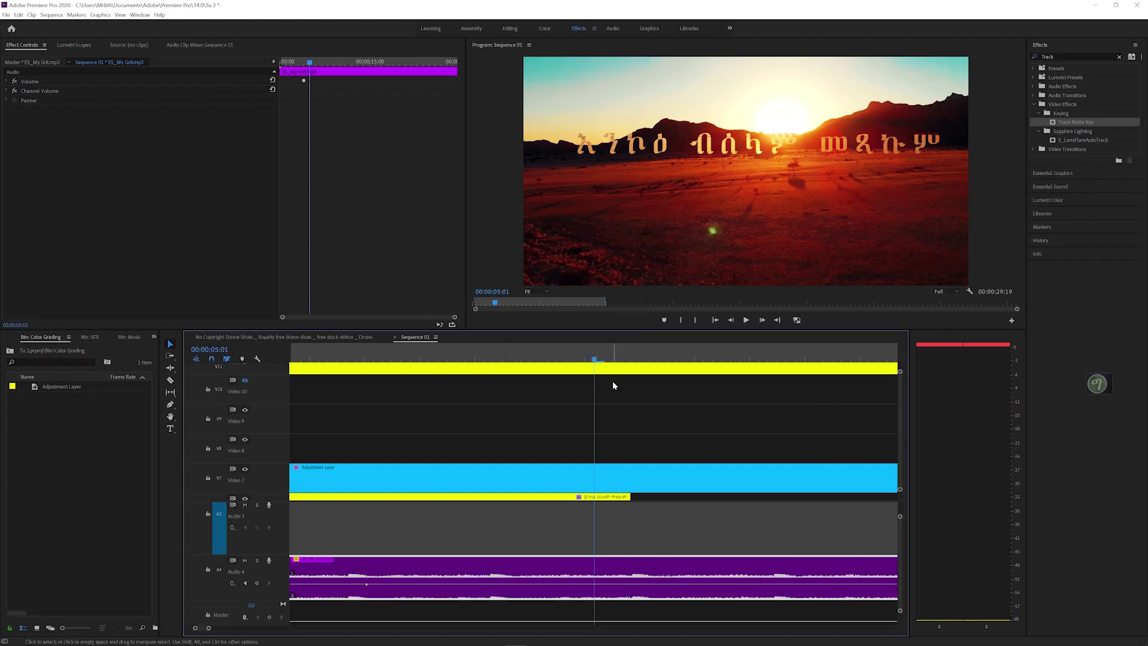
# Step: Scrub to 00:00:04:20, and play the sequence up to 00:00:13:18 to listen to the music level
pyautogui.moveTo(494, 359); pyautogui.dragTo(548, 358)
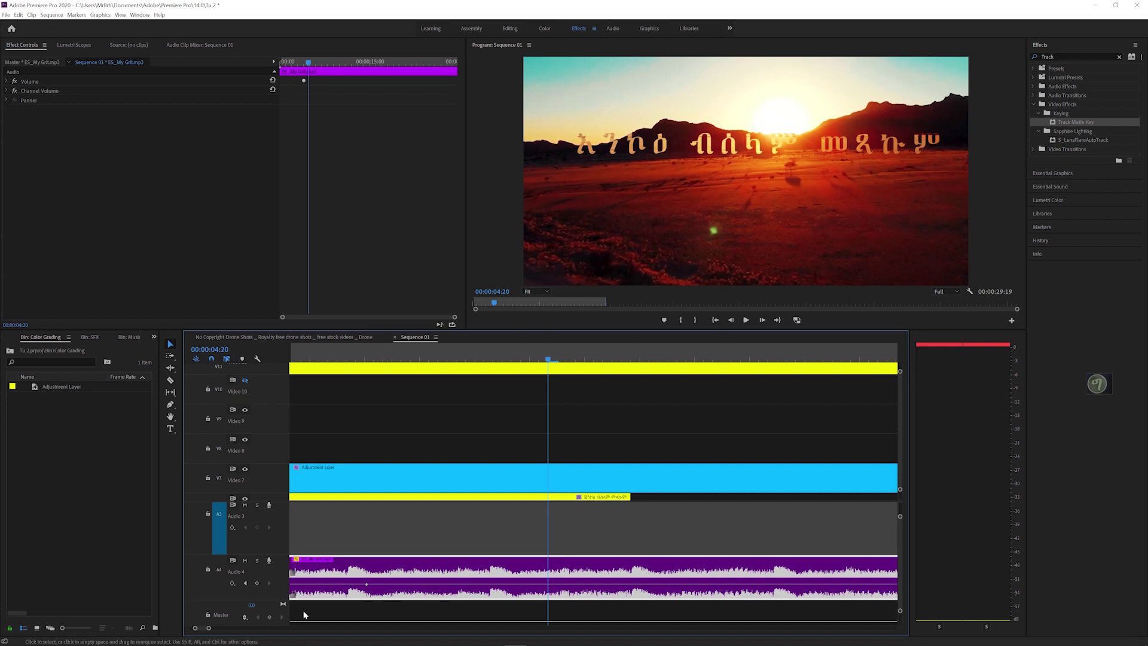
pyautogui.moveTo(209, 629); pyautogui.dragTo(229, 628)
pyautogui.press('space')
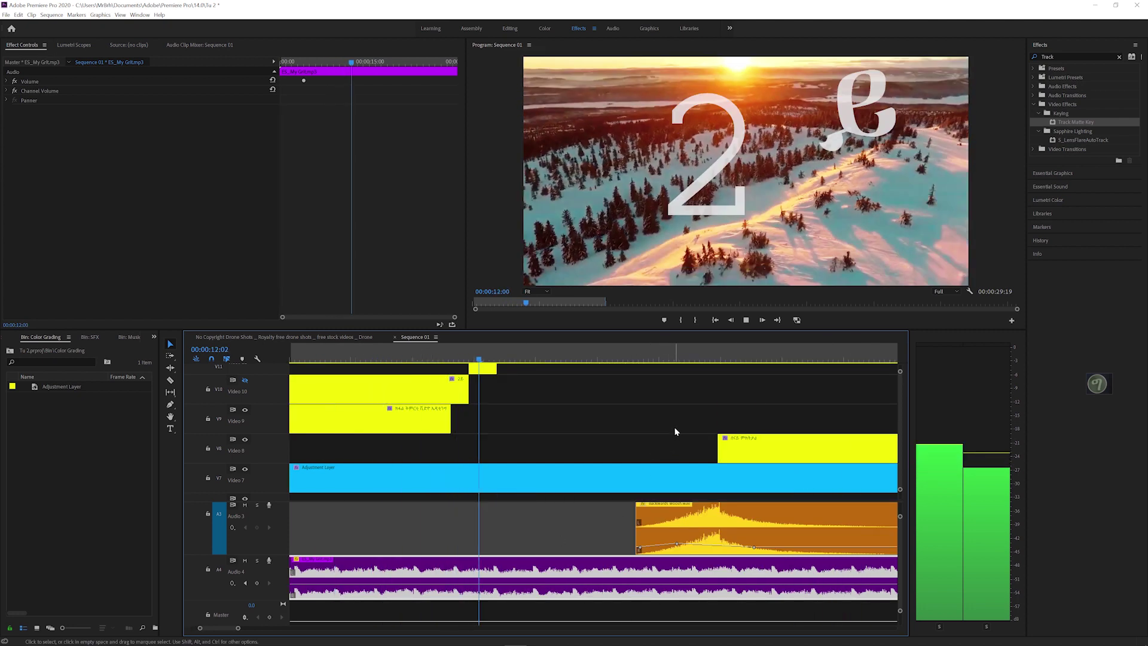
pyautogui.press('space')
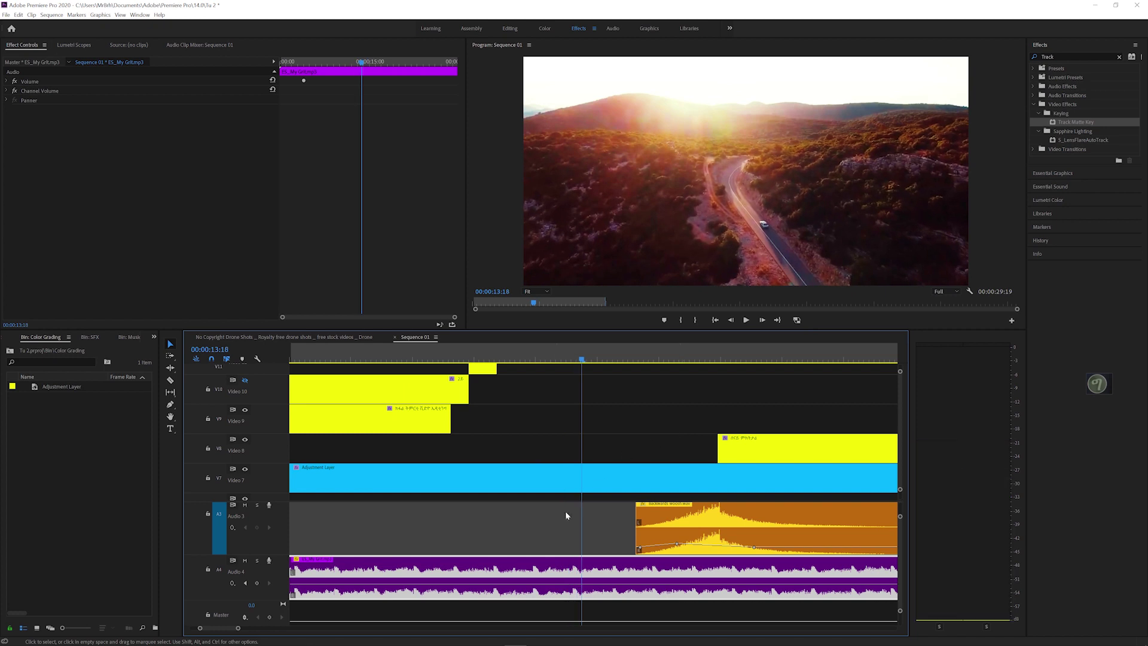
# Step: Bring the Audio 2 and Audio 3 sound effects into view and play from about 00:00:11:07 to 00:00:14:00
pyautogui.moveTo(900, 517); pyautogui.dragTo(905, 508)
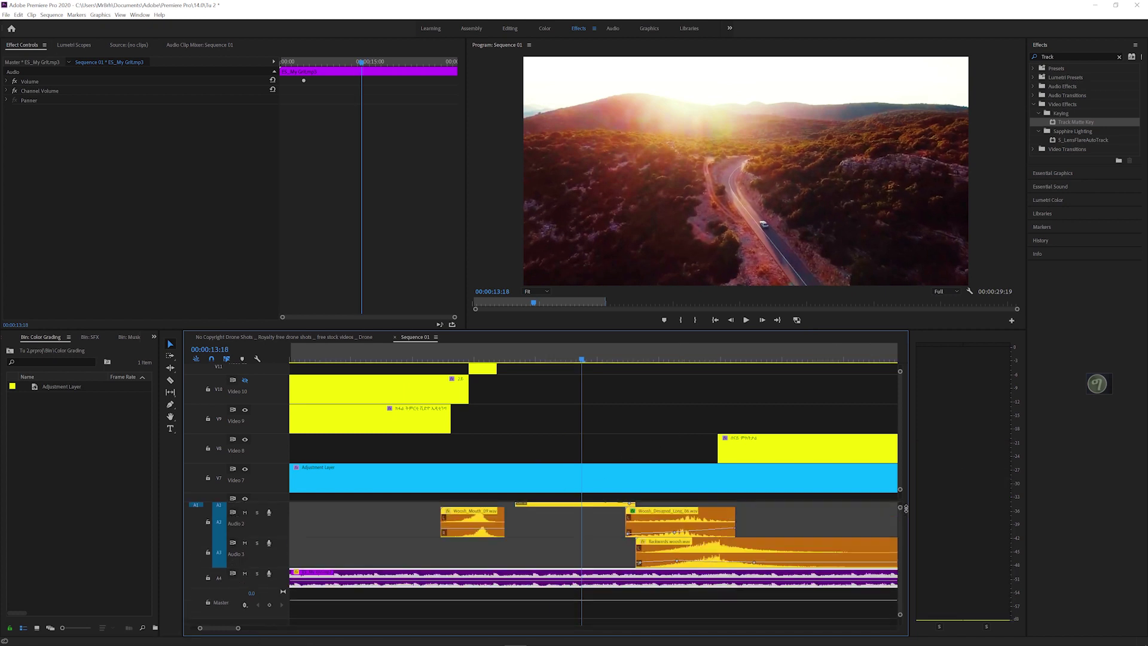
pyautogui.click(429, 359)
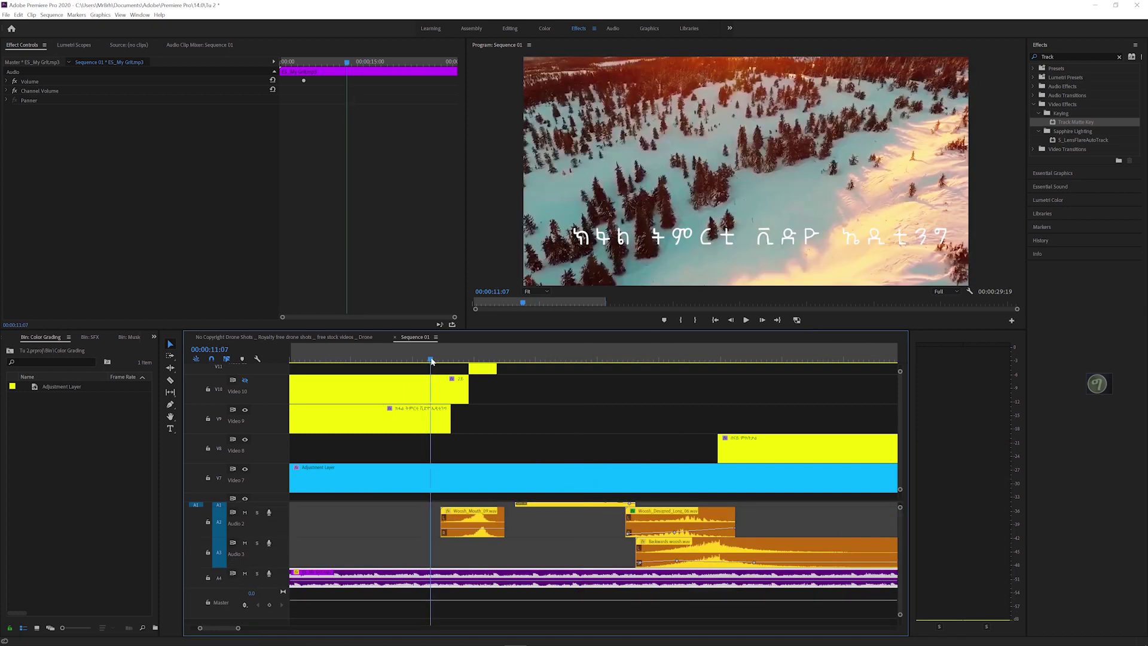
pyautogui.press('space')
pyautogui.click(431, 359)
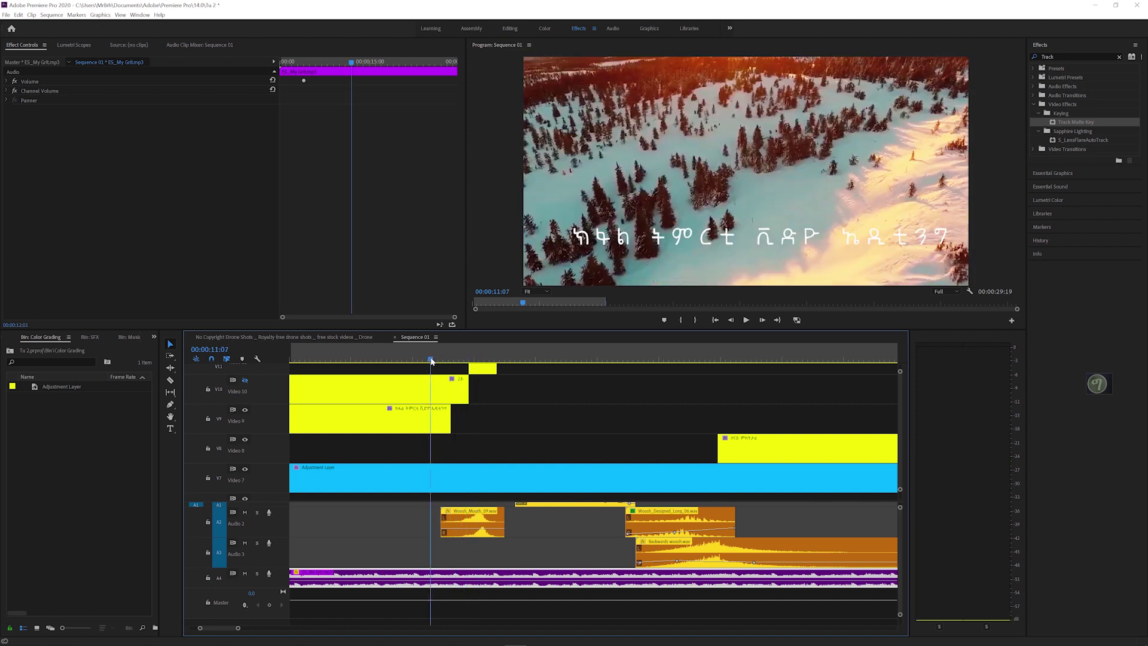
pyautogui.moveTo(435, 361)
pyautogui.mouseDown()
pyautogui.moveTo(577, 367)
pyautogui.moveTo(440, 358)
pyautogui.mouseUp()
pyautogui.press('space')
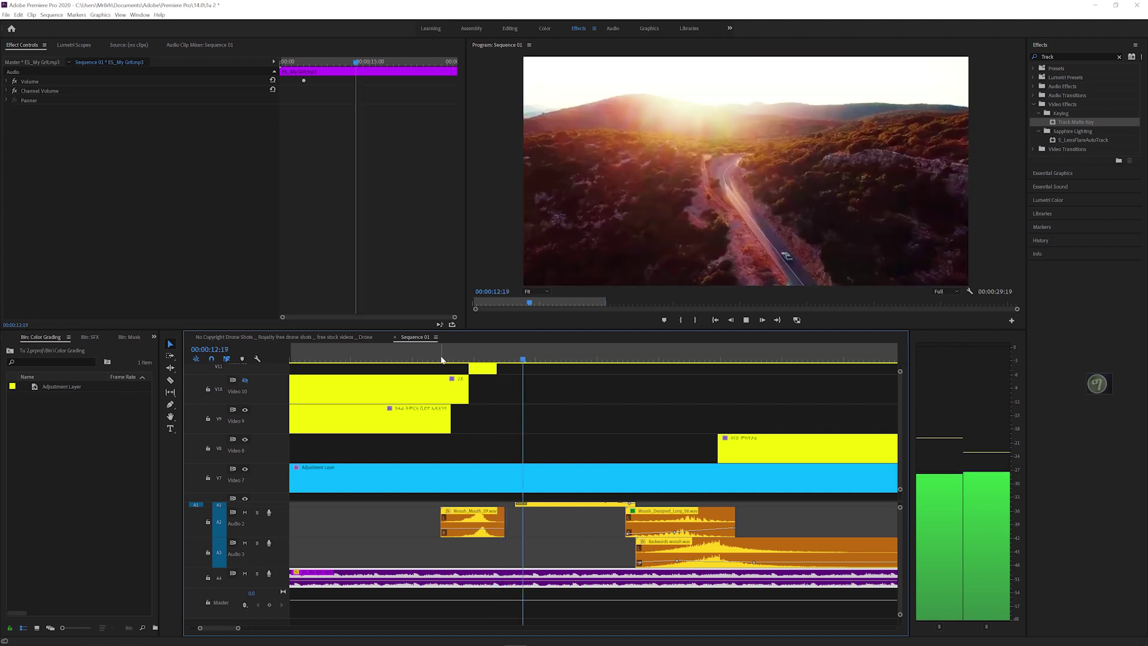
pyautogui.press('space')
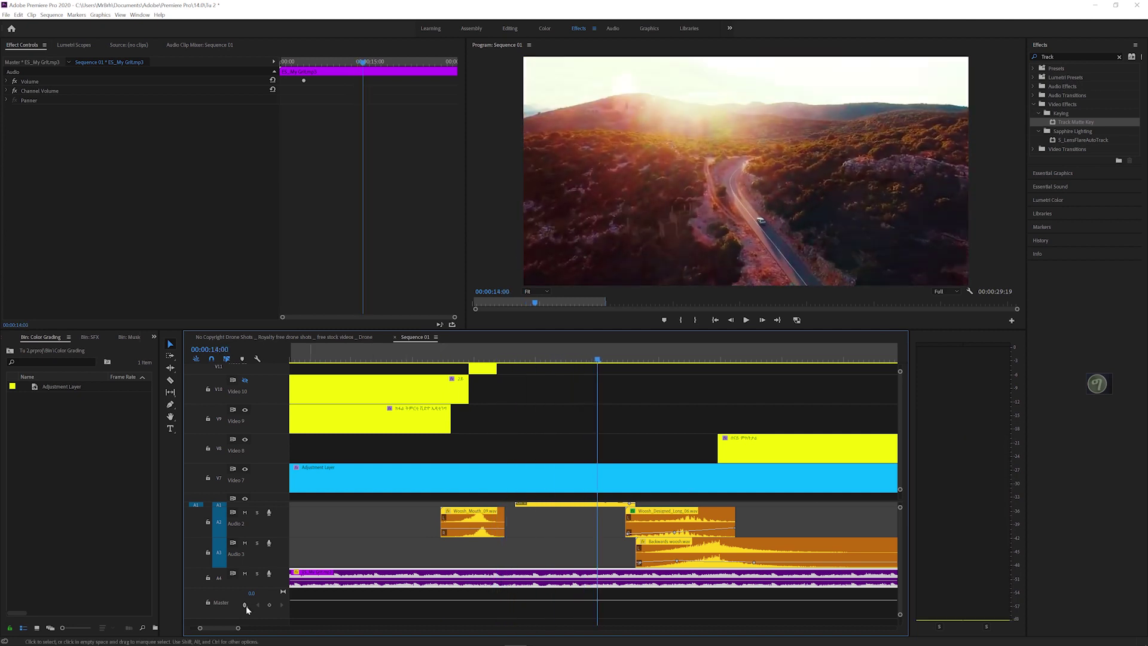
# Step: Select the mouth whoosh clip on Audio 2 and scrub from the title transition above it to 00:00:13:02
pyautogui.press('=')
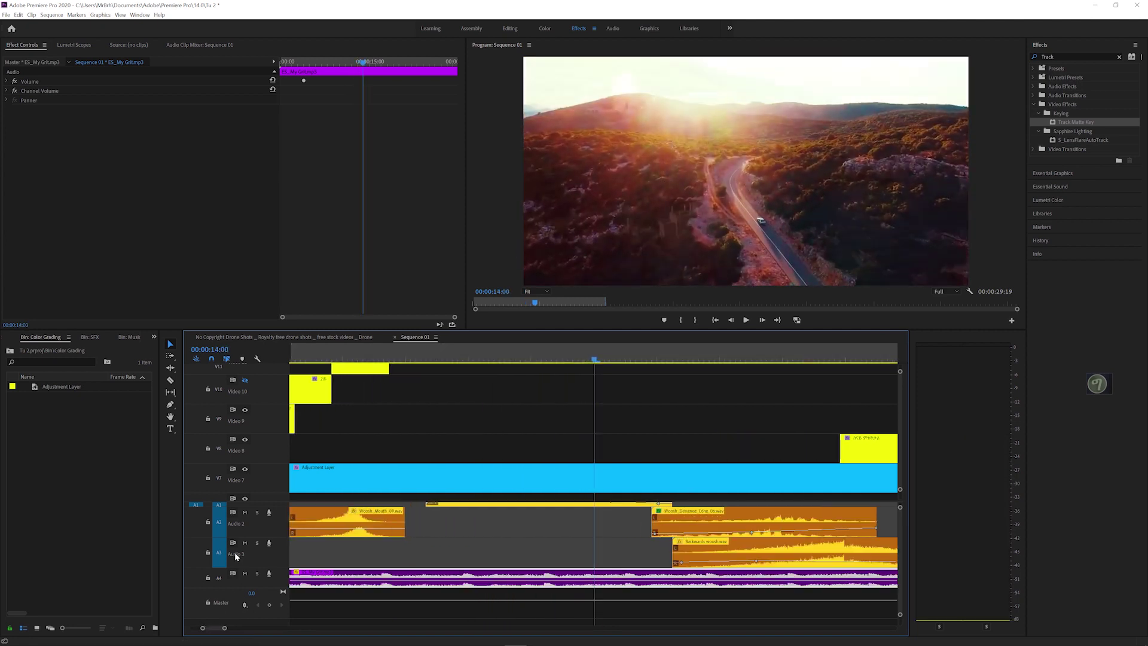
pyautogui.click(335, 518)
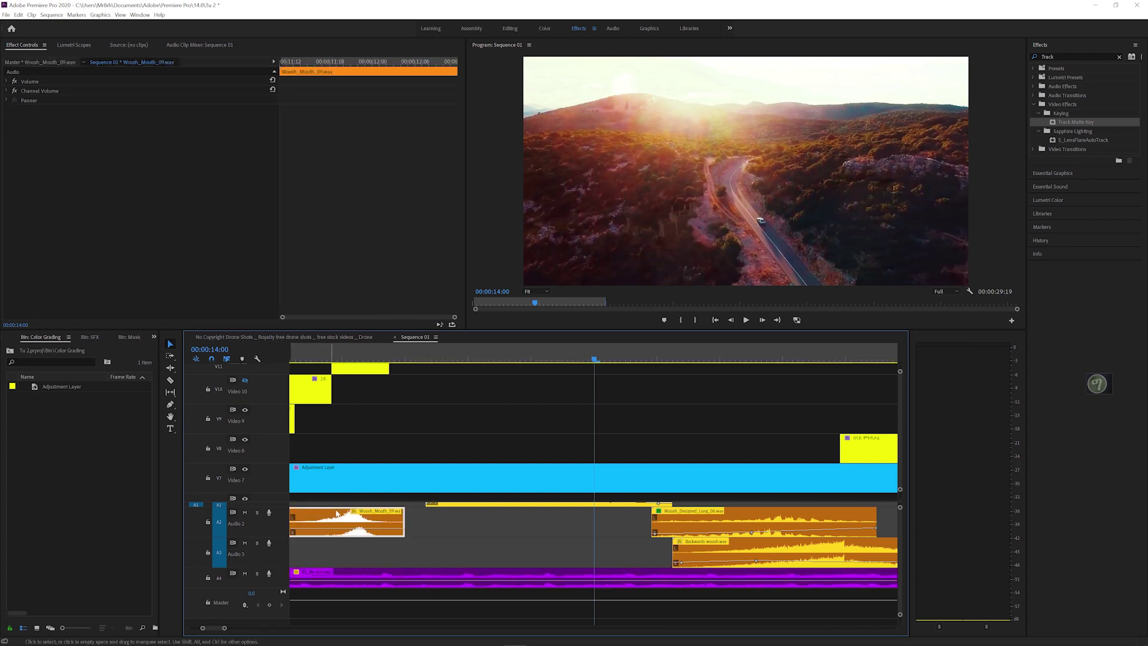
pyautogui.moveTo(326, 360); pyautogui.dragTo(480, 374)
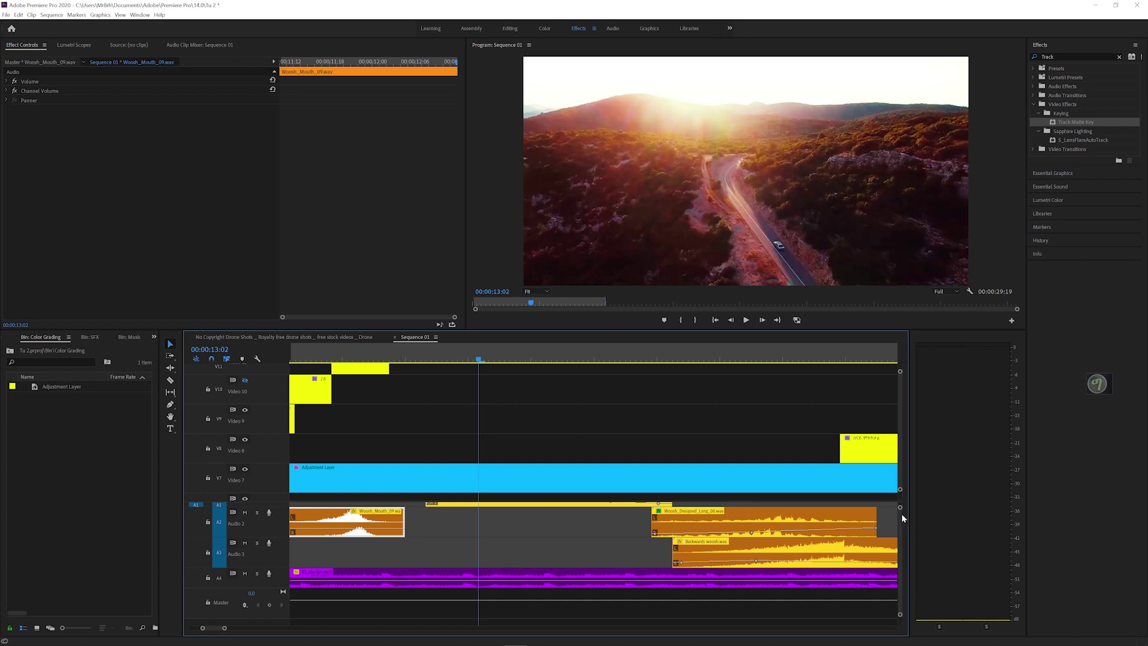
# Step: Add a volume keyframe between the third and fourth keyframes of the car driving sound on Audio 1 and adjust it with the Pen tool
pyautogui.moveTo(901, 507); pyautogui.dragTo(901, 504)
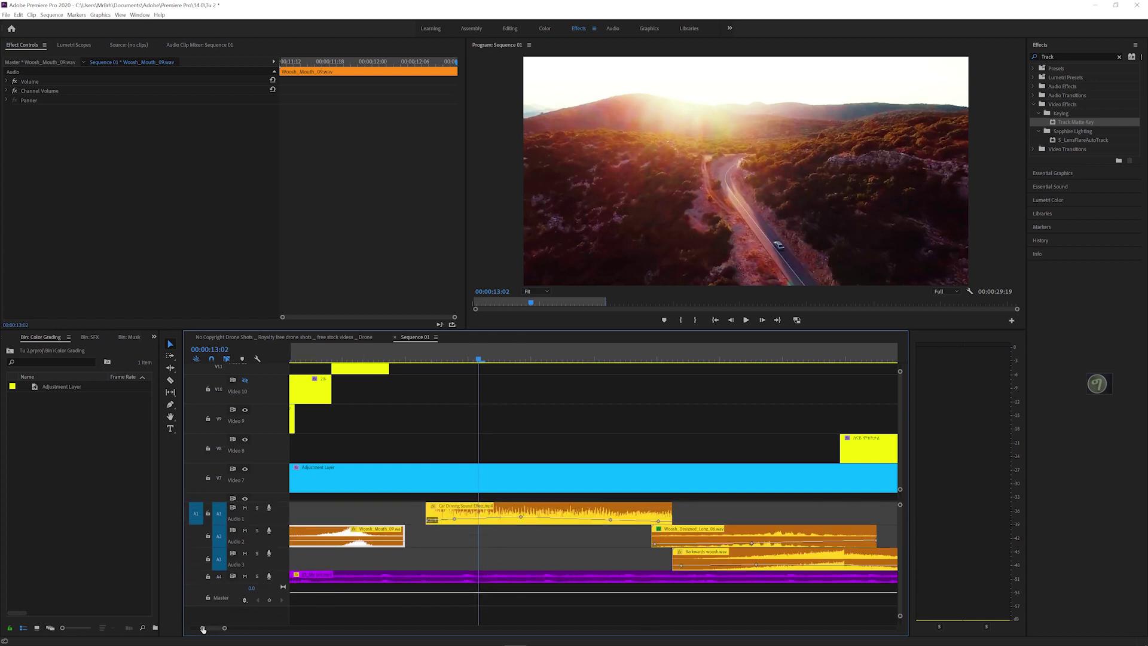
pyautogui.moveTo(203, 629); pyautogui.dragTo(207, 629)
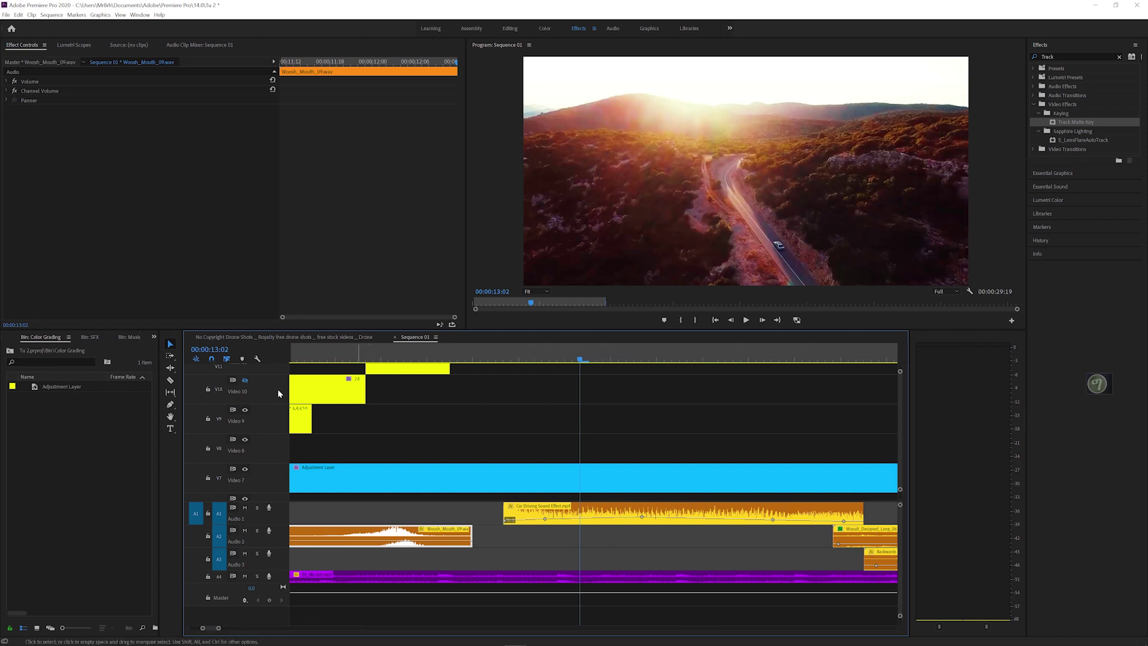
pyautogui.click(171, 405)
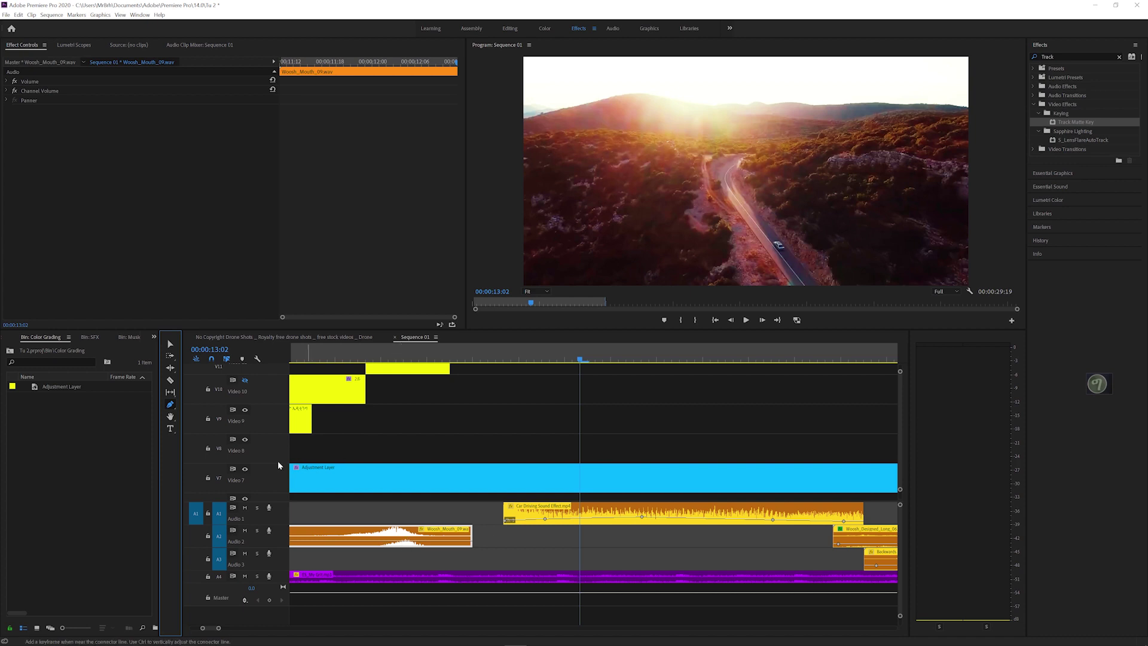
pyautogui.click(506, 523)
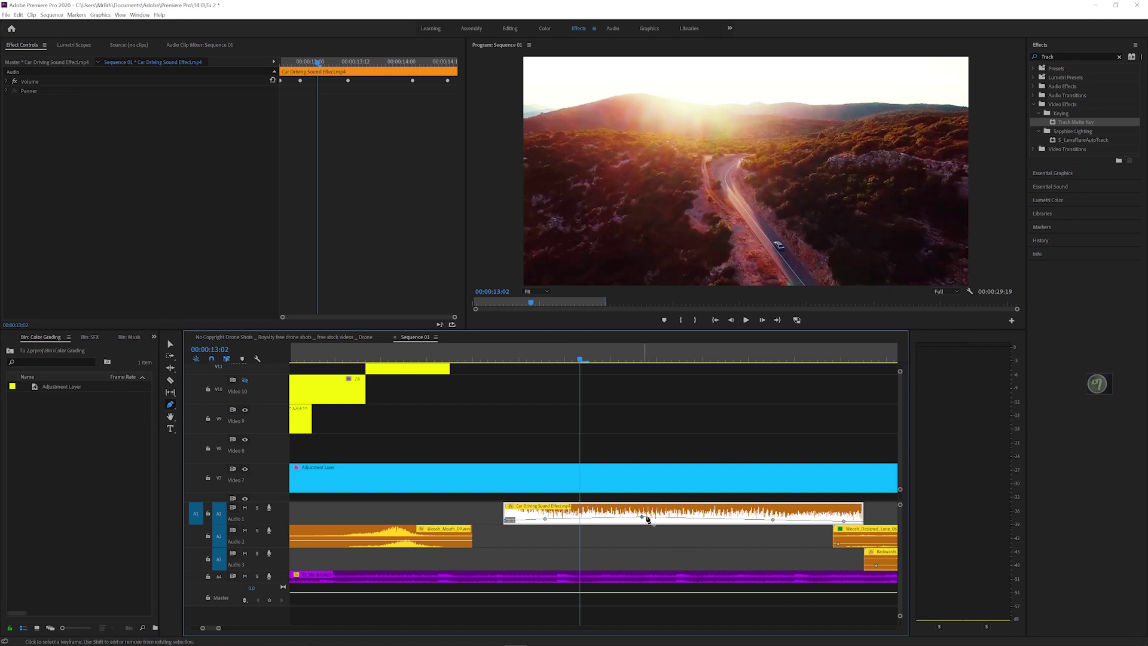
pyautogui.click(694, 518)
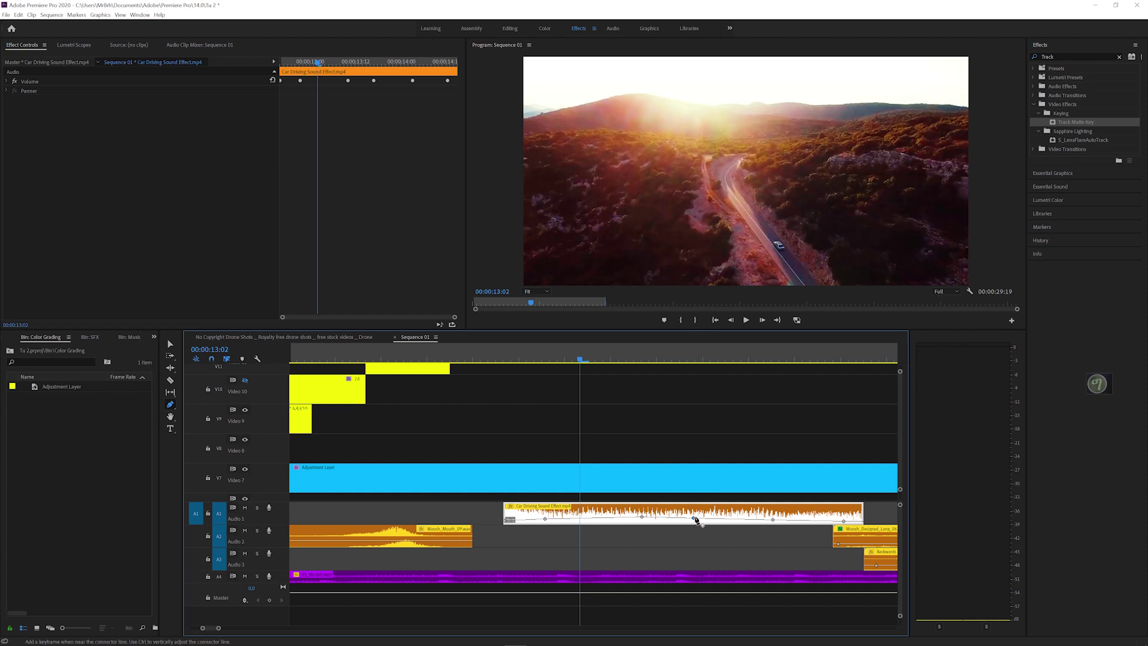
pyautogui.moveTo(696, 519); pyautogui.dragTo(697, 517)
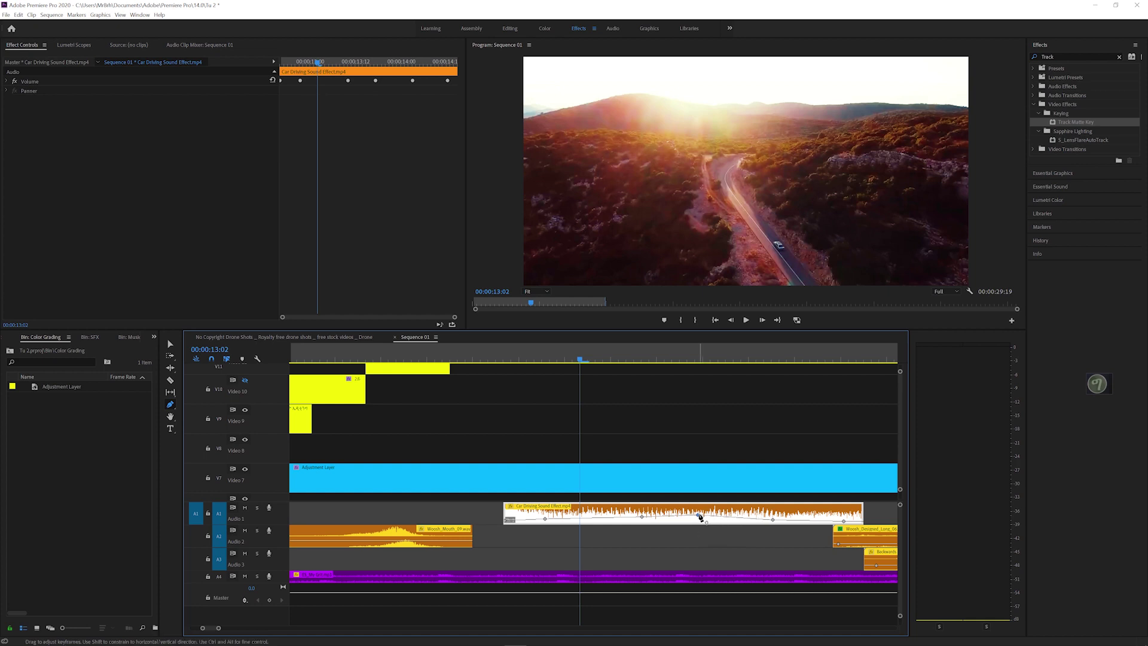